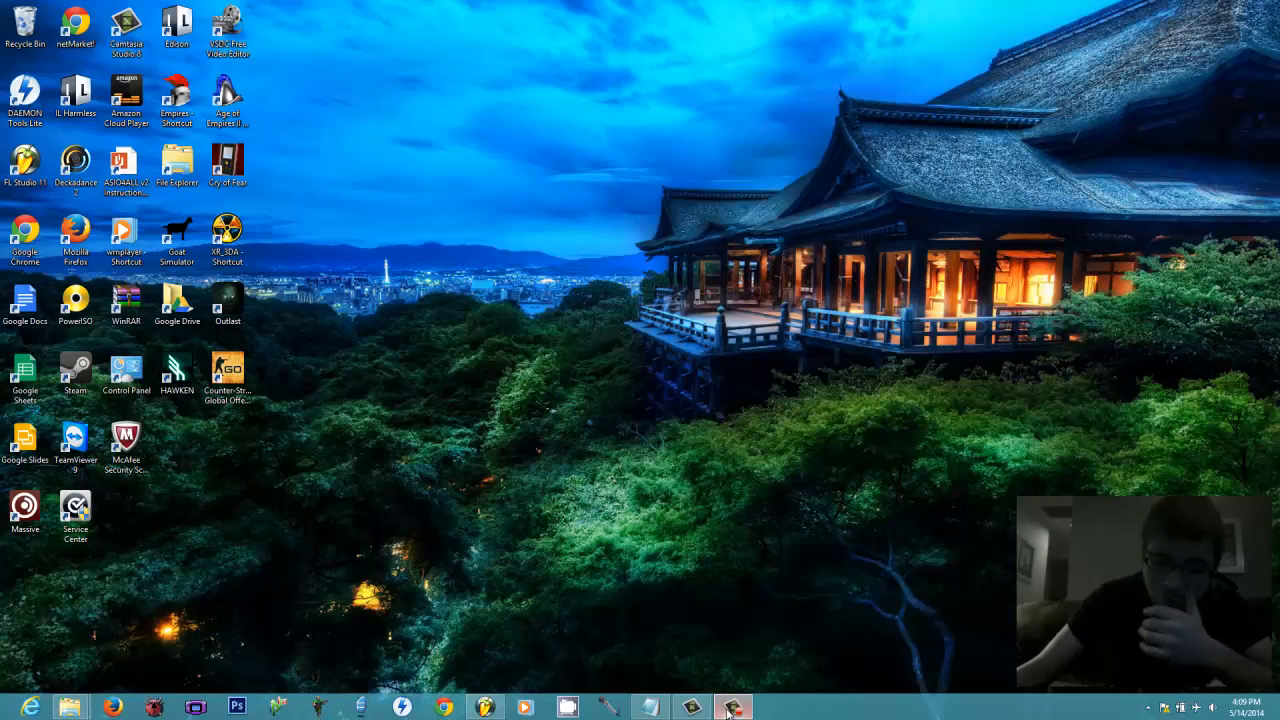
Switch to FL Studio, bring the playlist to the front and set the playback position at bar 95, just before the drop
click(486, 707)
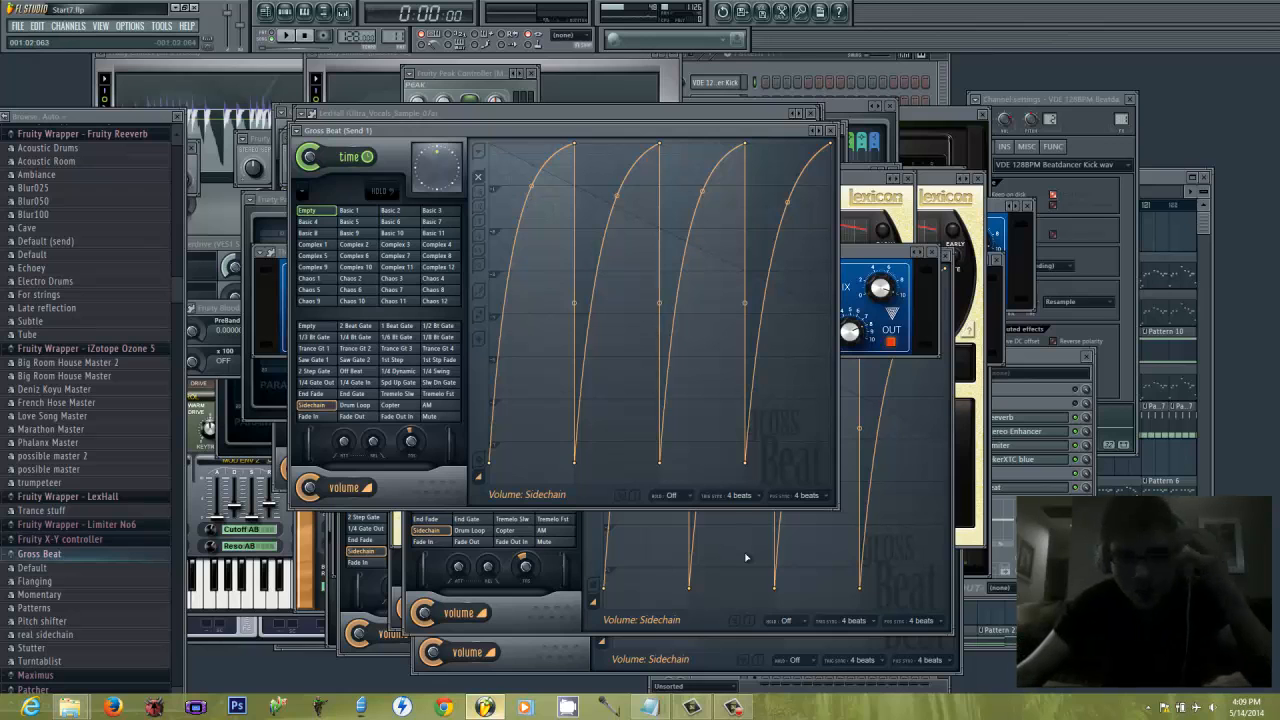
click(1160, 177)
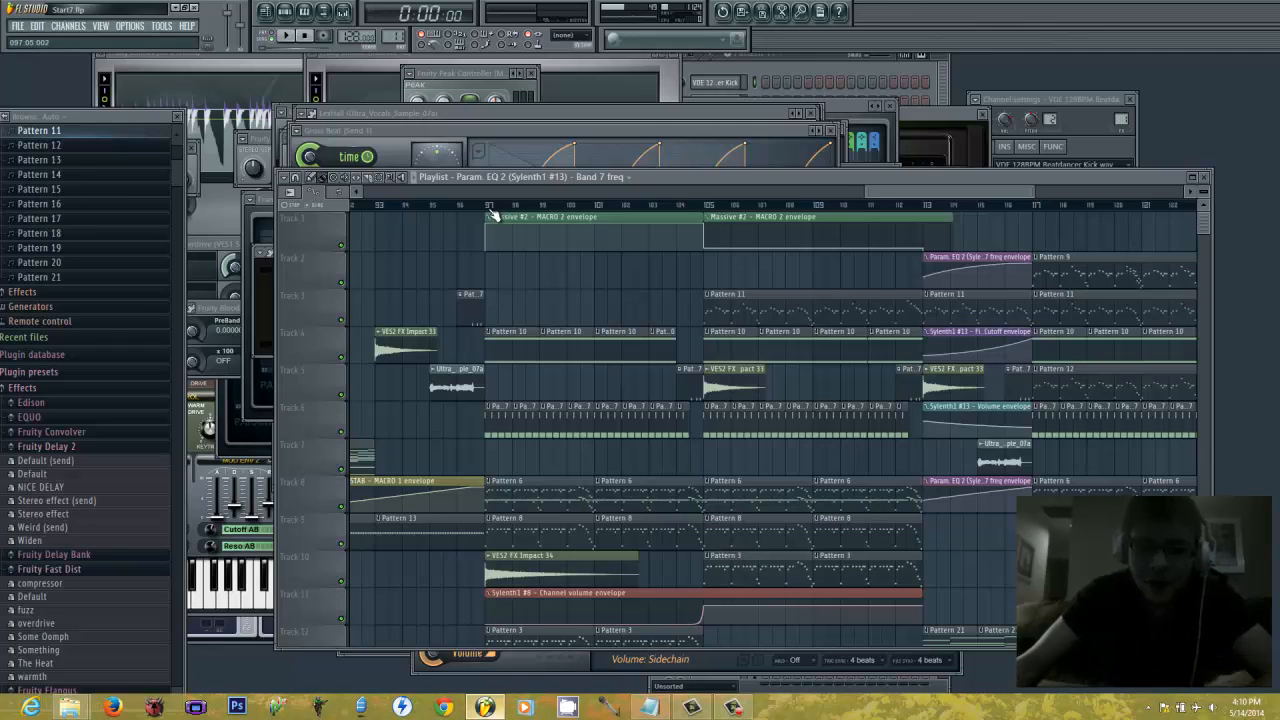
click(490, 210)
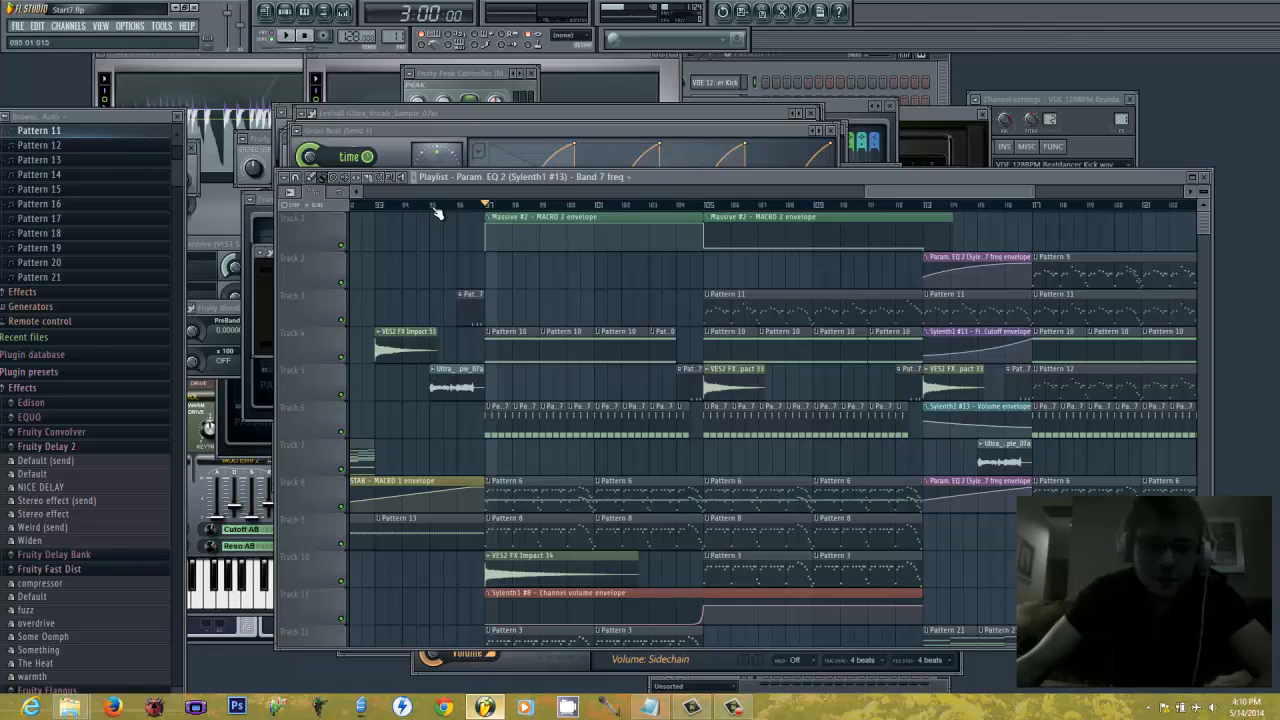
click(434, 209)
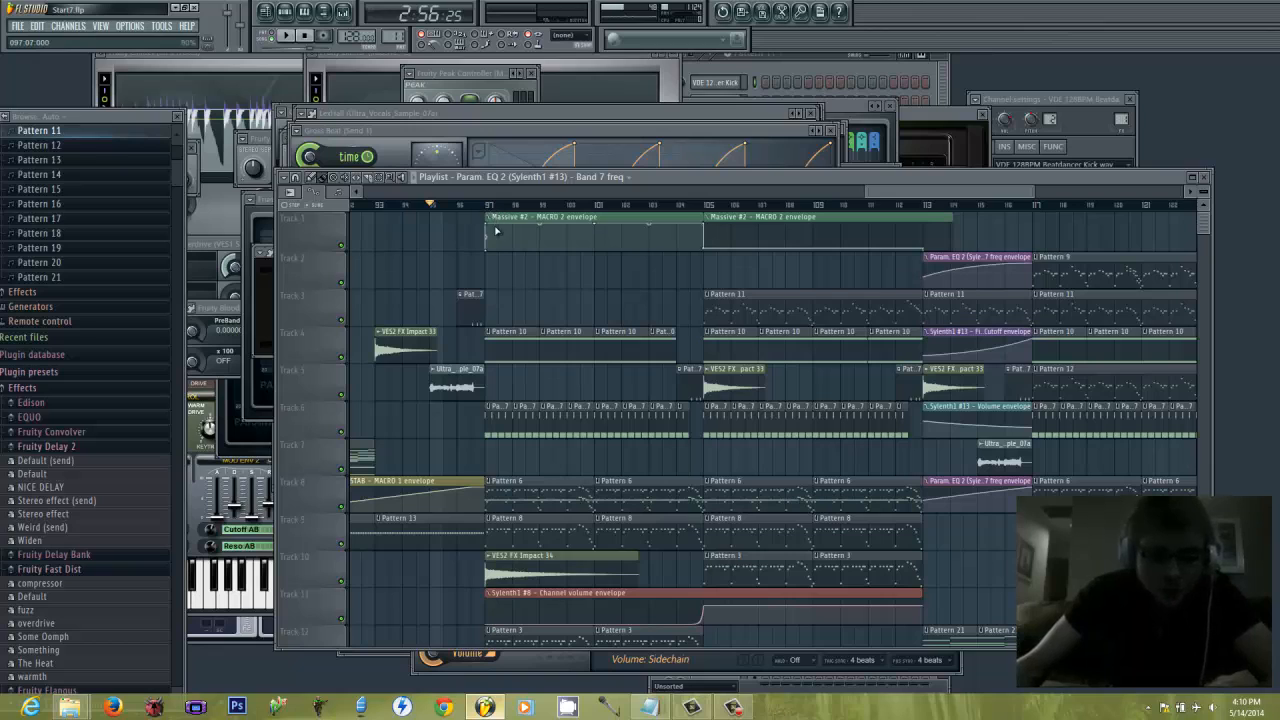
Play the arrangement from bar 95 through the second half of the drop, following it in the playlist, and stop
click(287, 36)
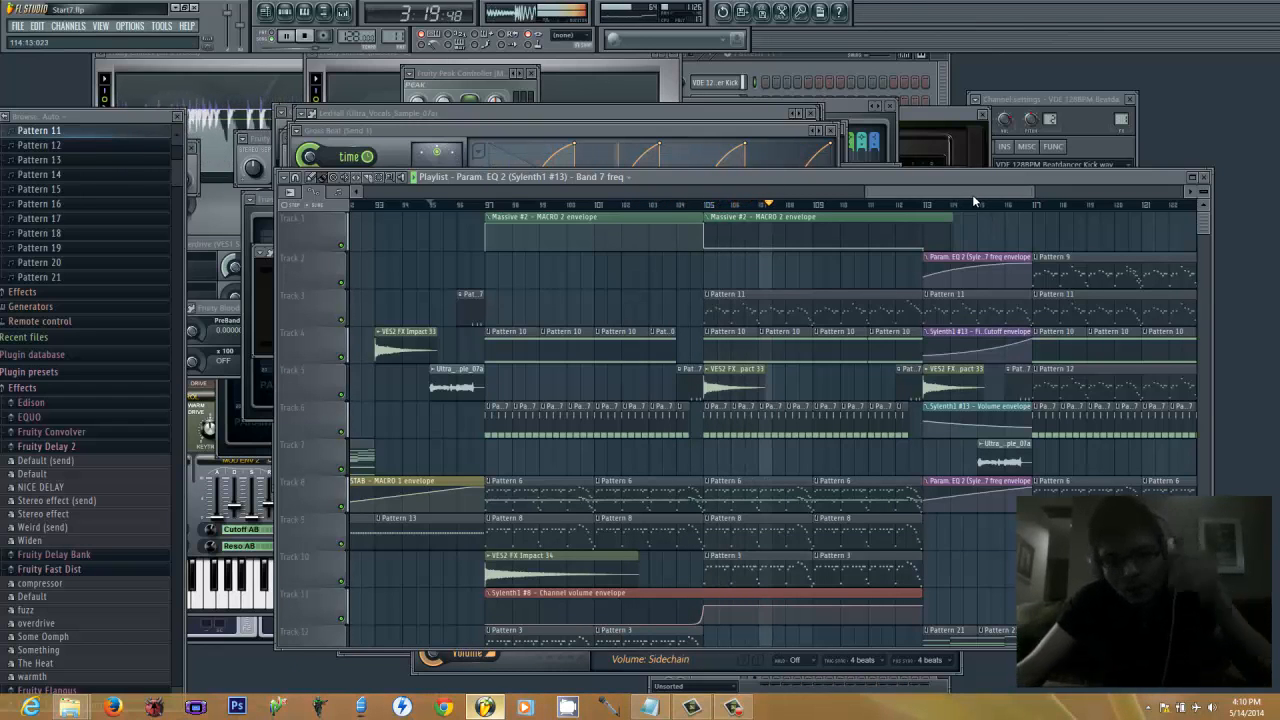
drag(972, 194, 1024, 198)
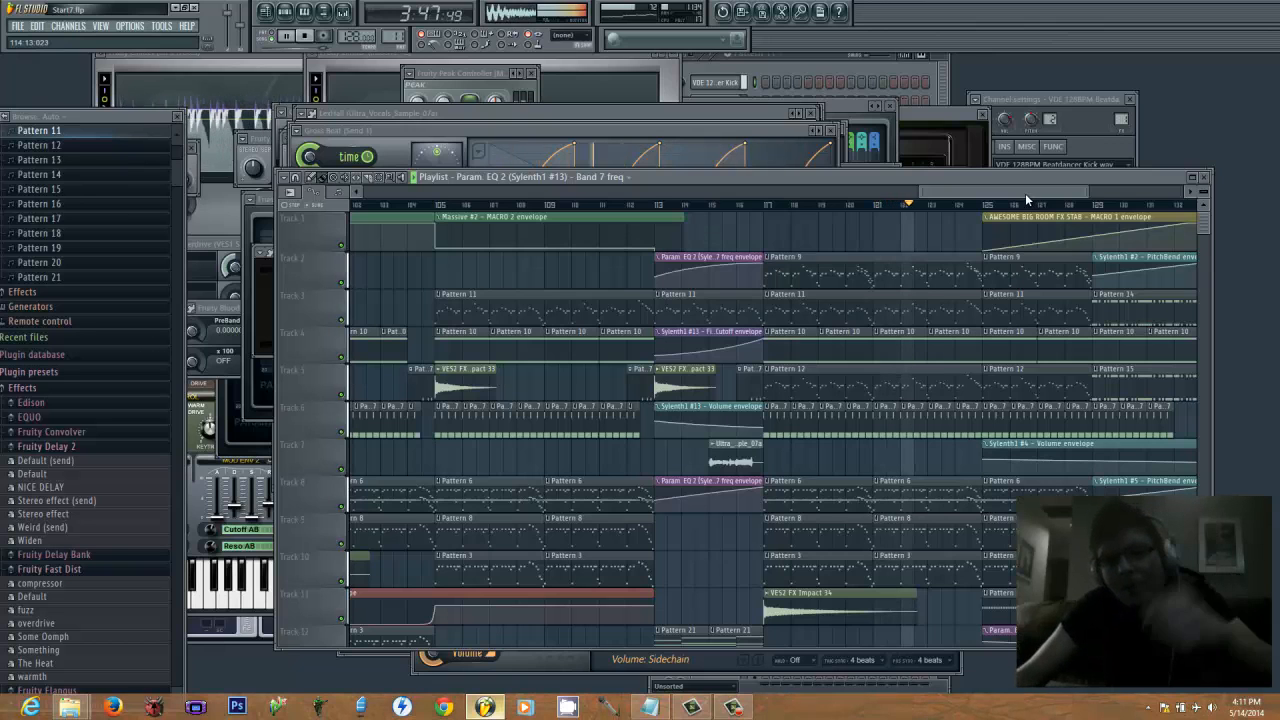
drag(1031, 194, 1056, 202)
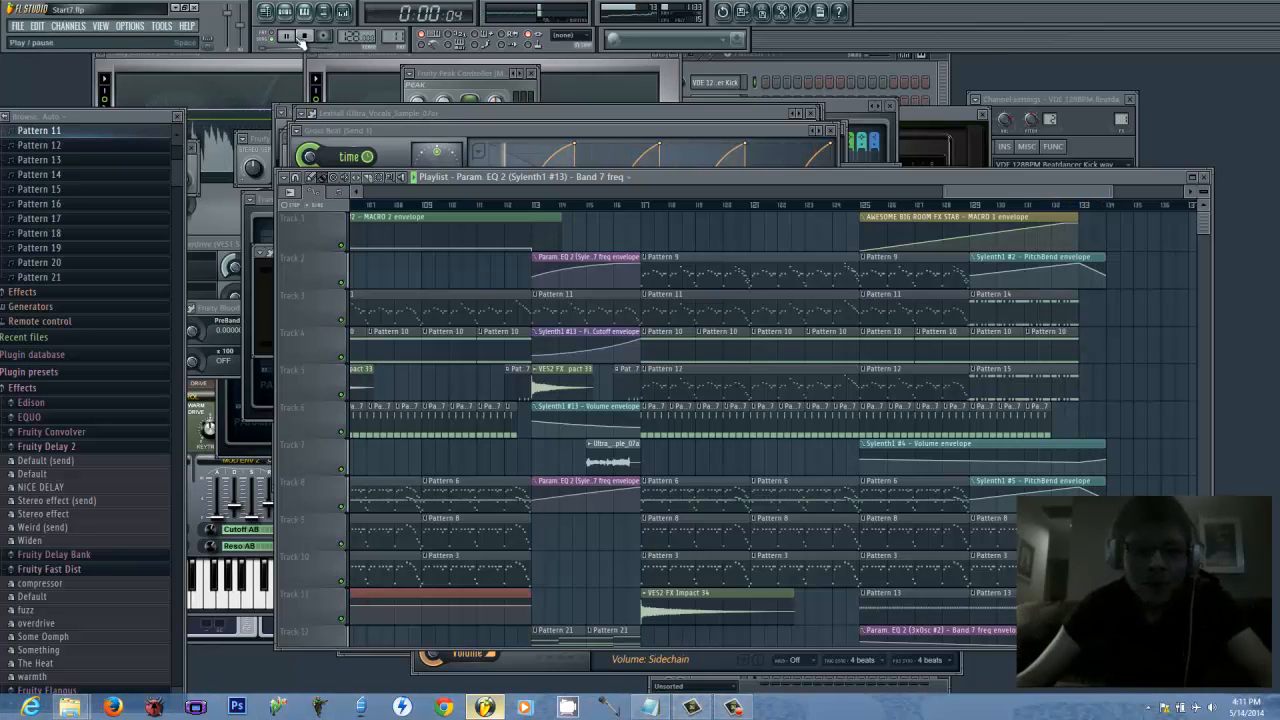
key(space)
drag(992, 189, 881, 213)
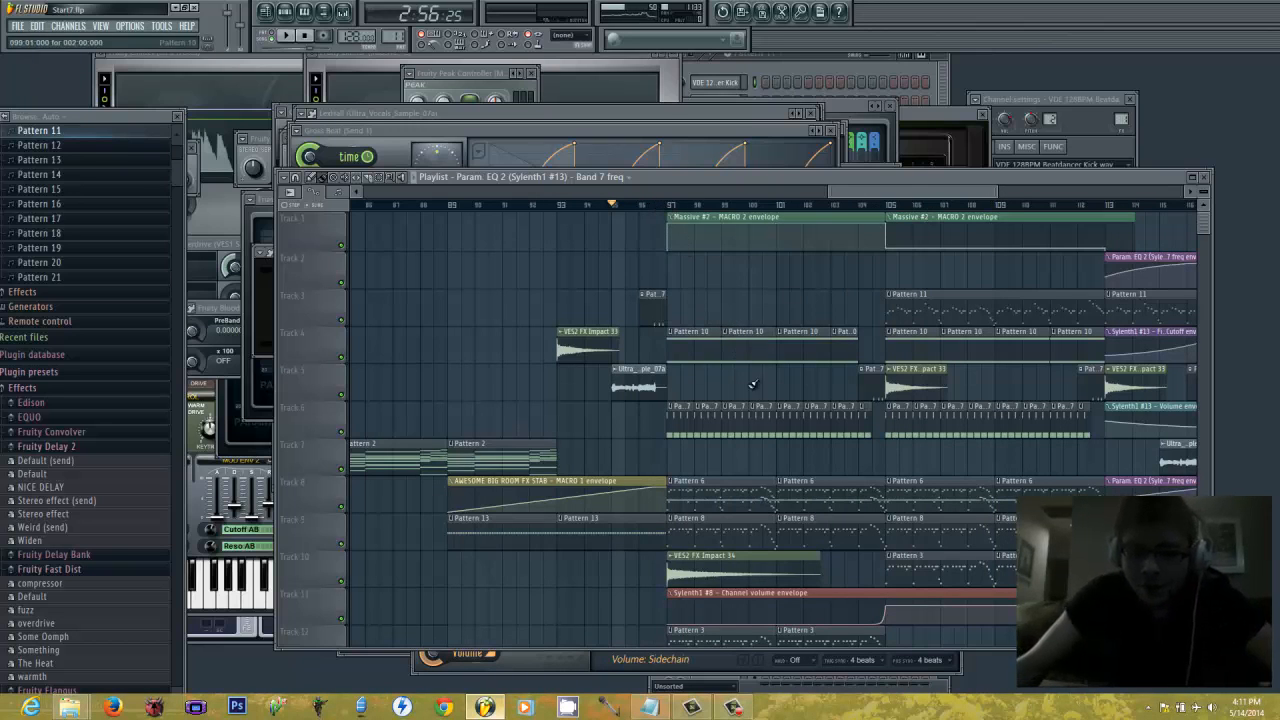
double_click(757, 420)
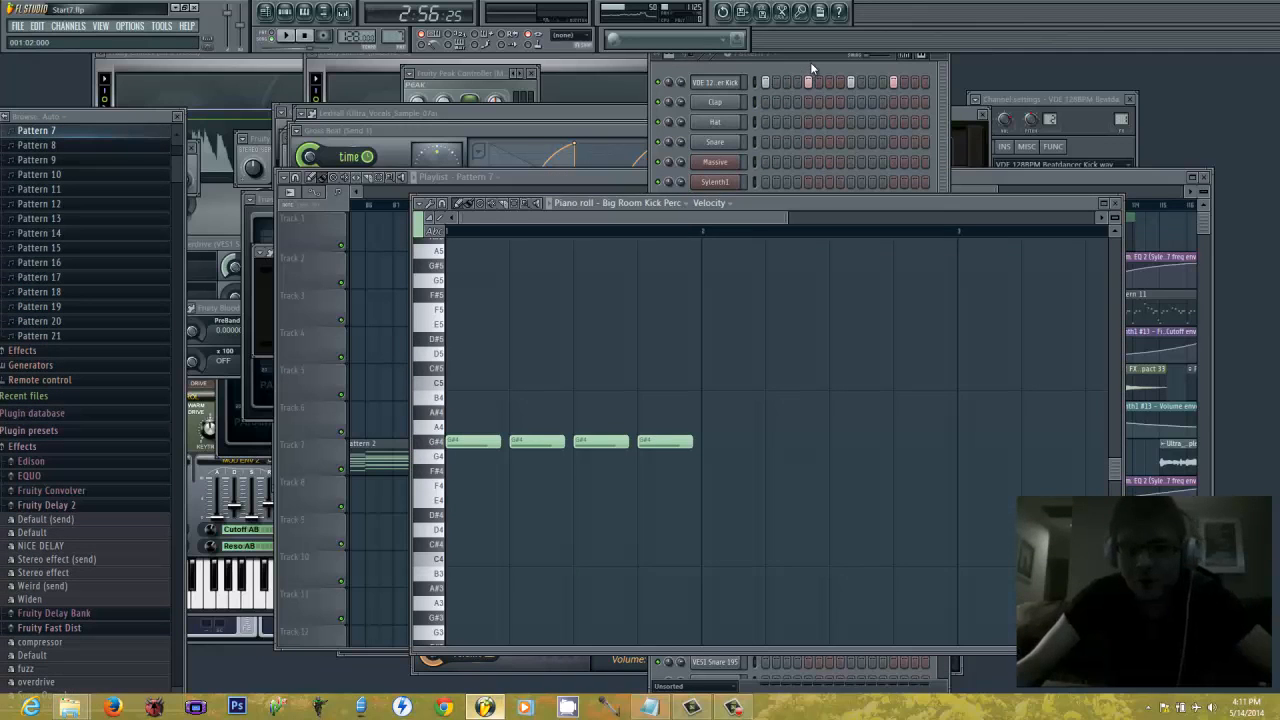
click(810, 62)
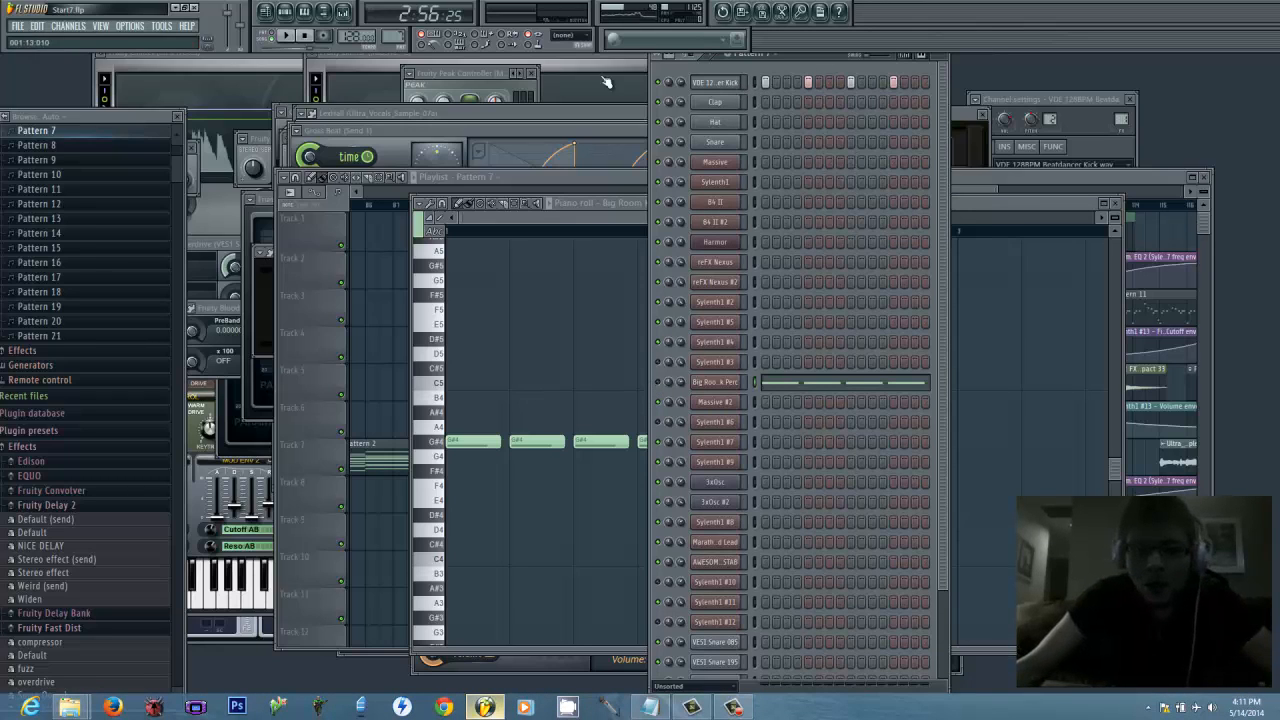
click(726, 84)
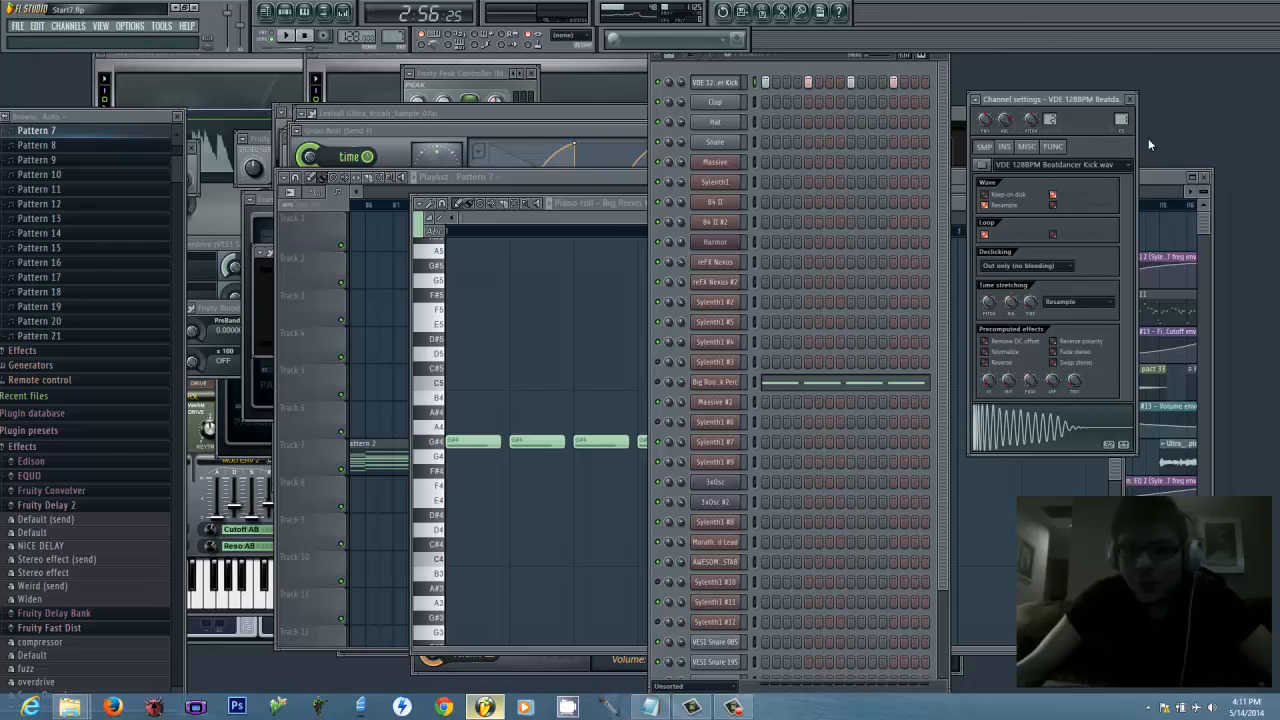
key(F9)
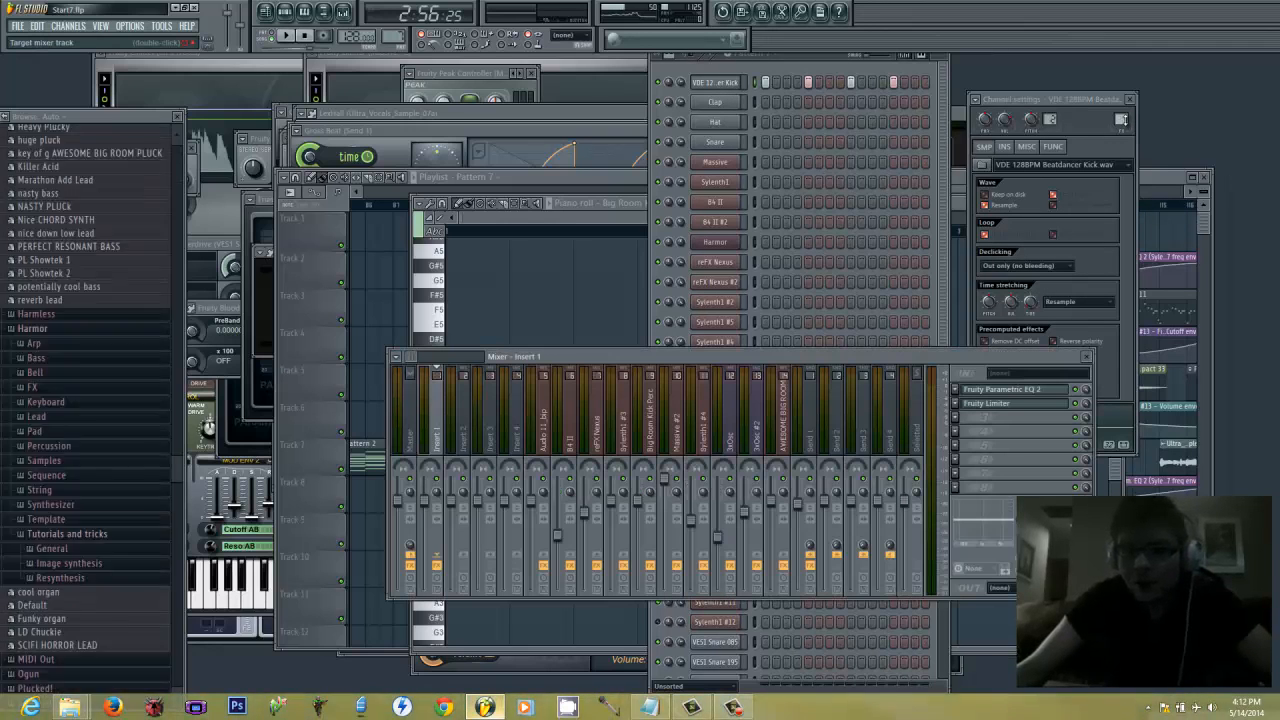
Play Pattern 7 and examine the Fruity Parametric EQ 2 curve on the kick's mixer track
click(282, 34)
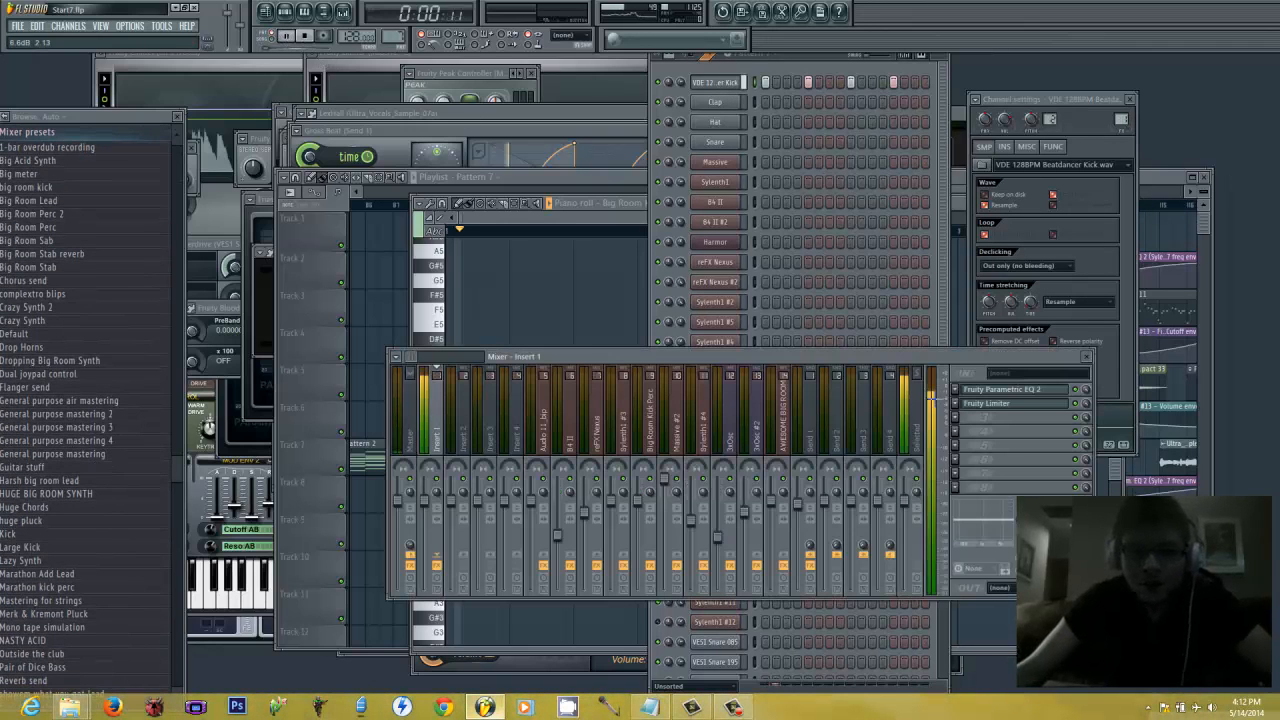
click(1024, 396)
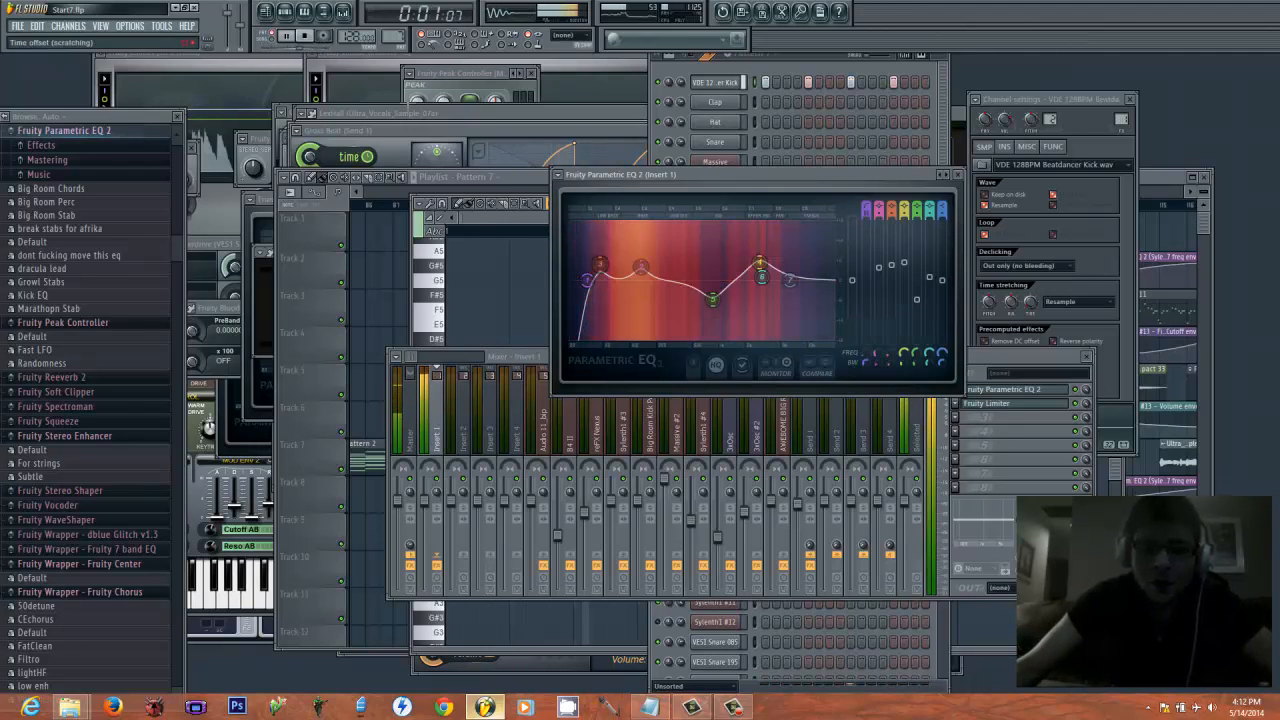
click(791, 61)
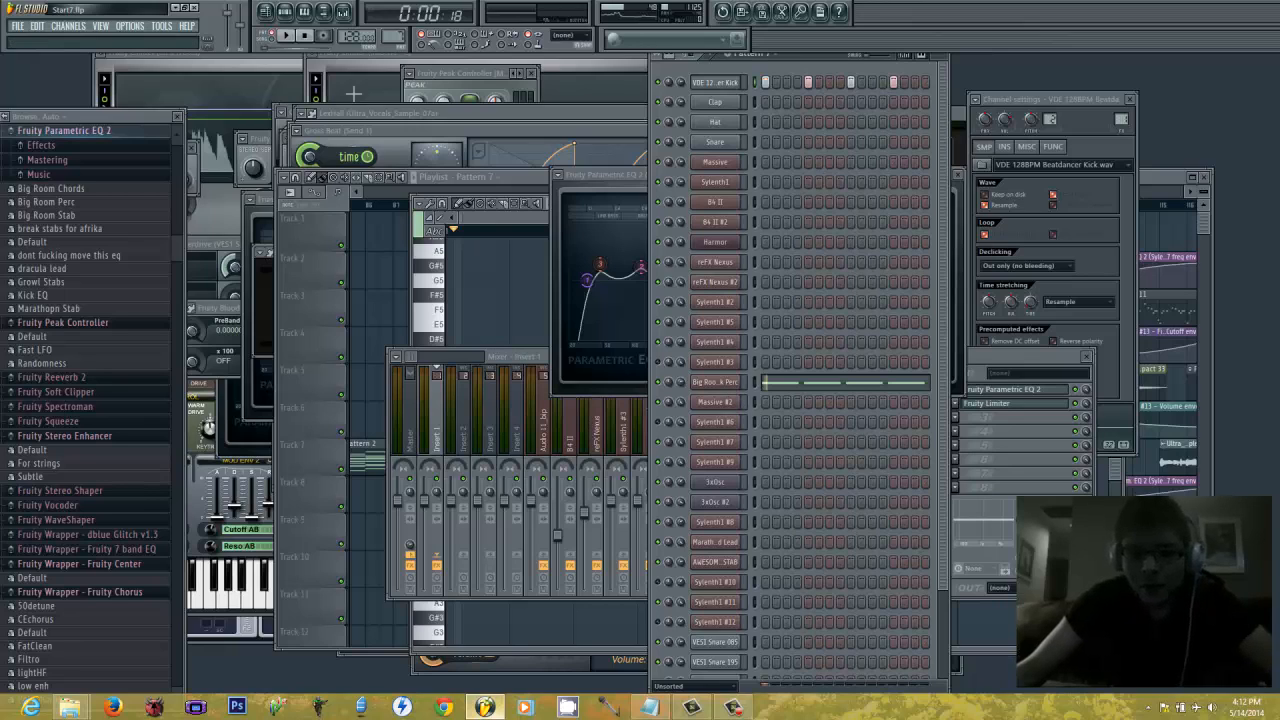
Play Pattern 7 again and inspect the Big Room Kick Perc channel's Sylenth1 settings and mixer track
click(286, 38)
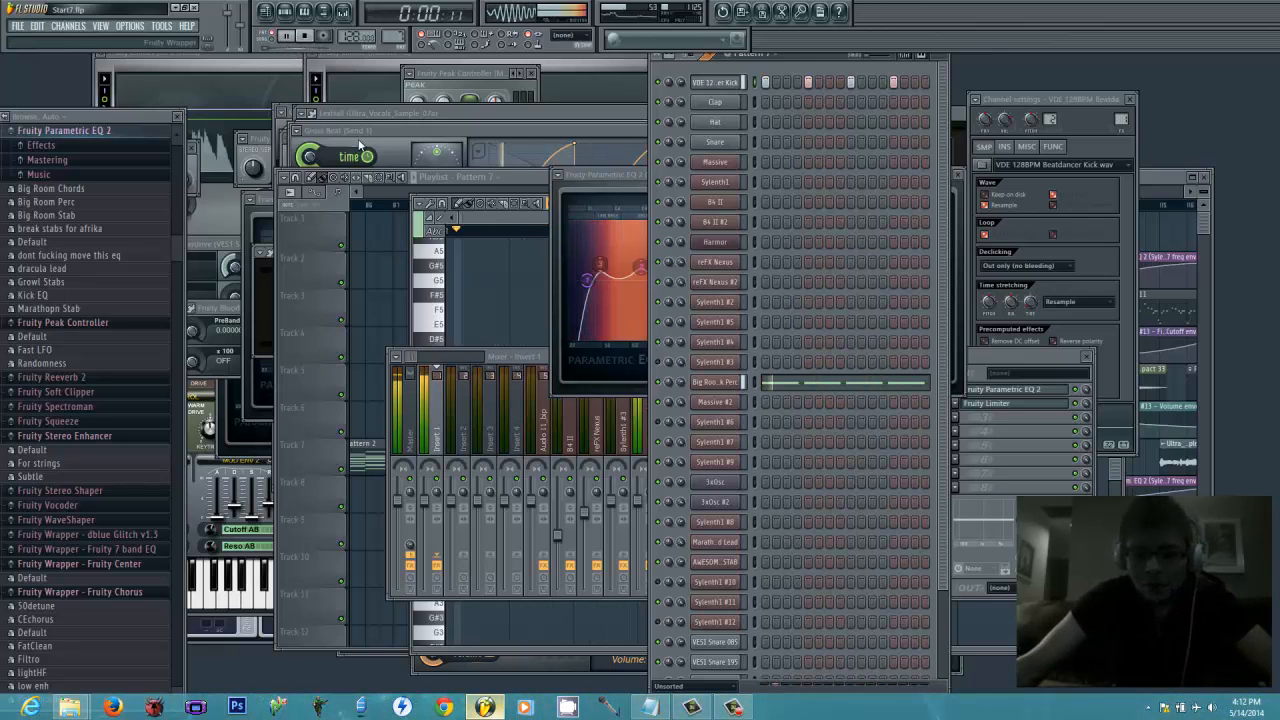
click(714, 382)
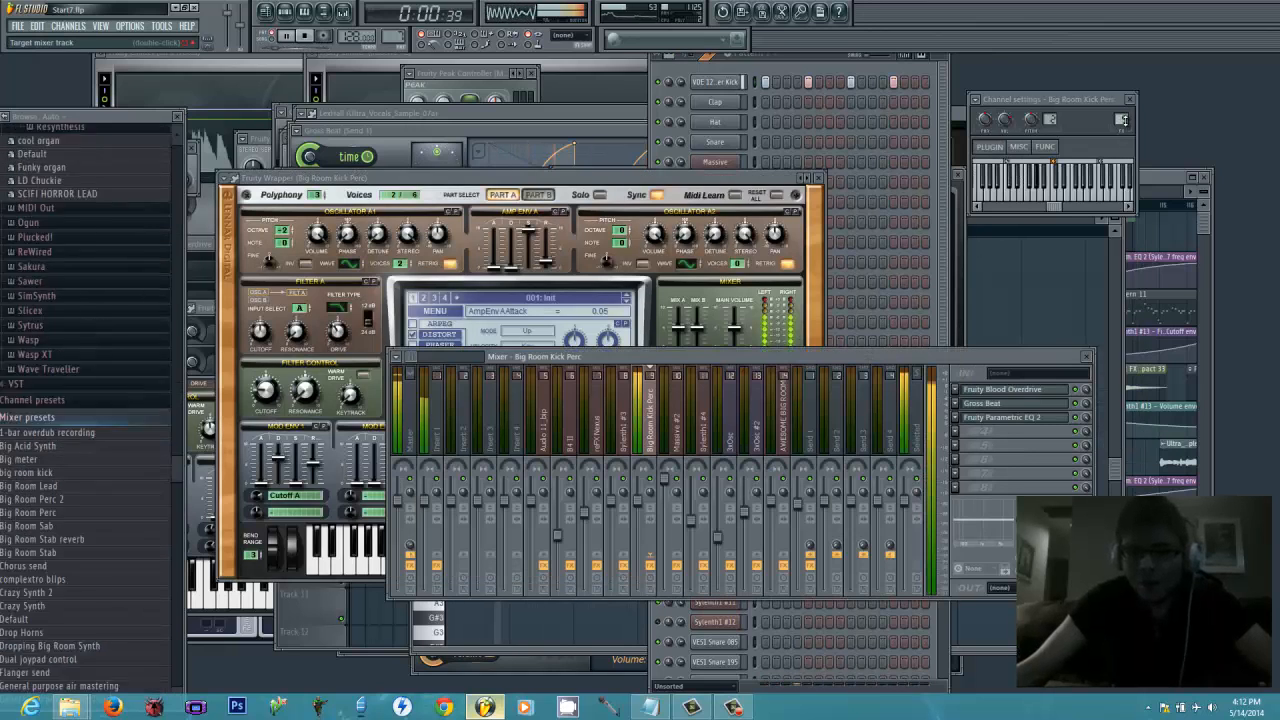
key(F9)
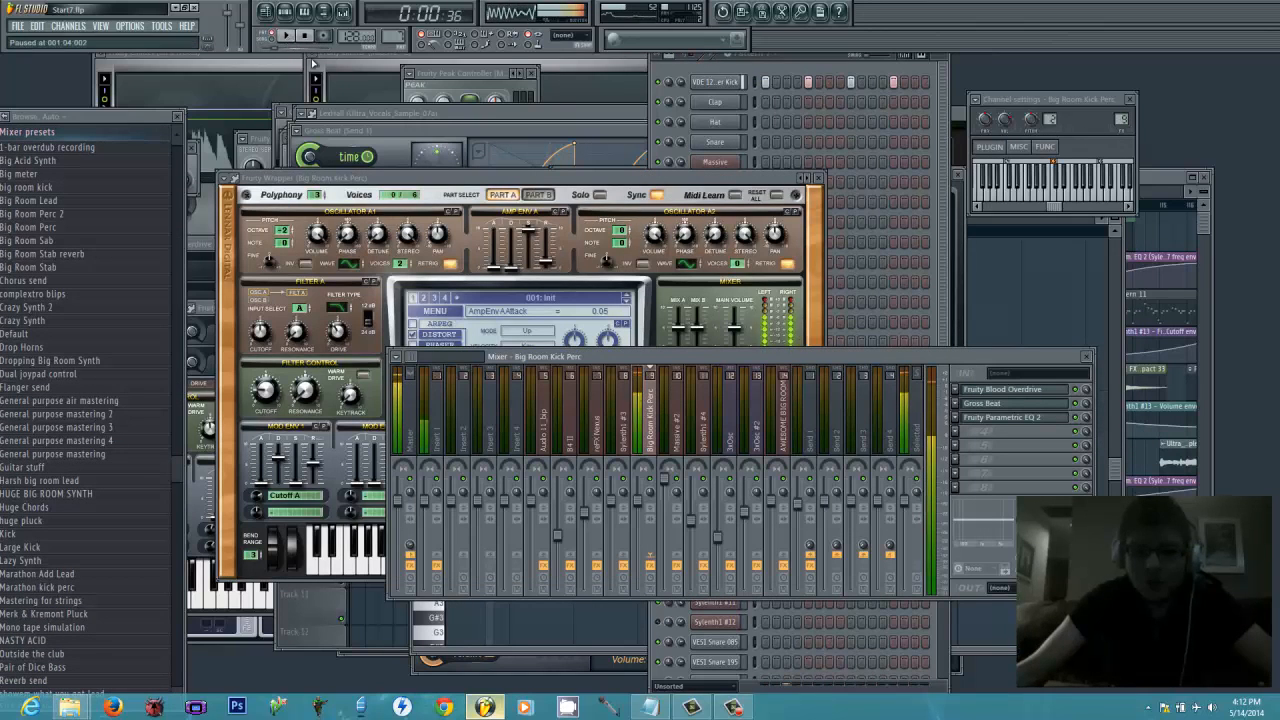
click(630, 188)
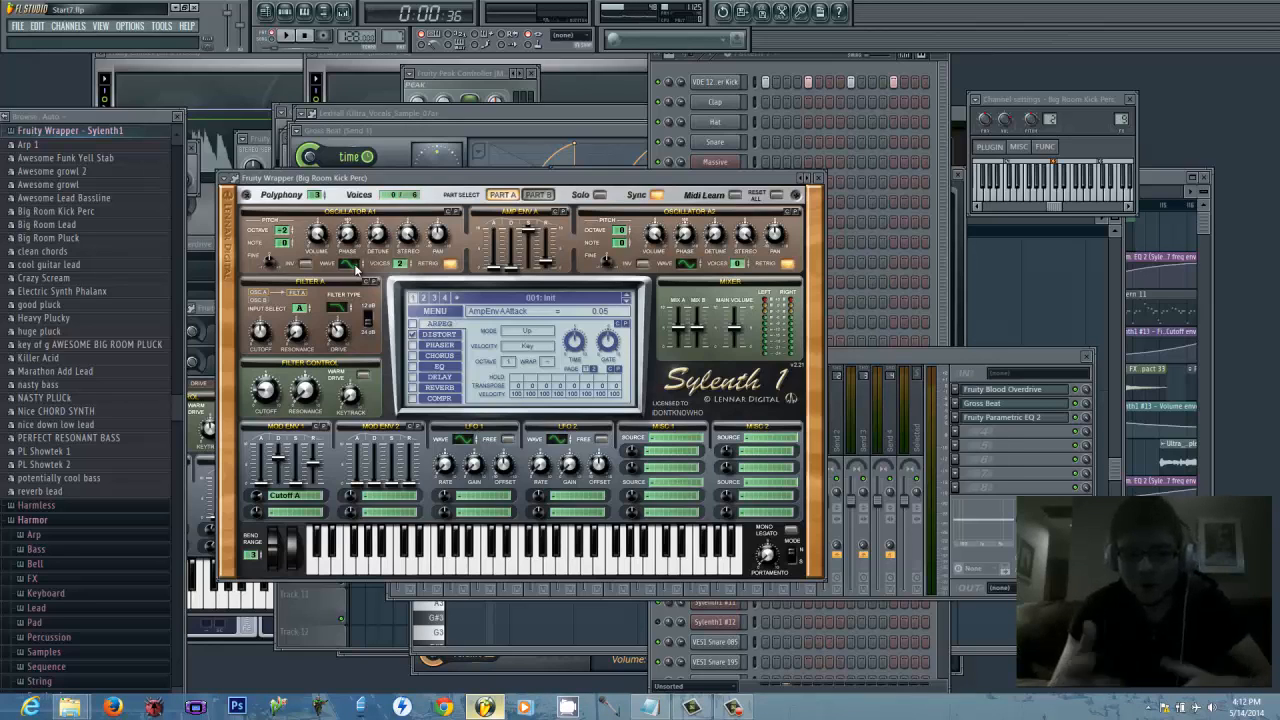
Set the Fruity Blood Overdrive PreAmp on the Big Room Kick Perc track to 0.468750 and play the pattern
click(1010, 397)
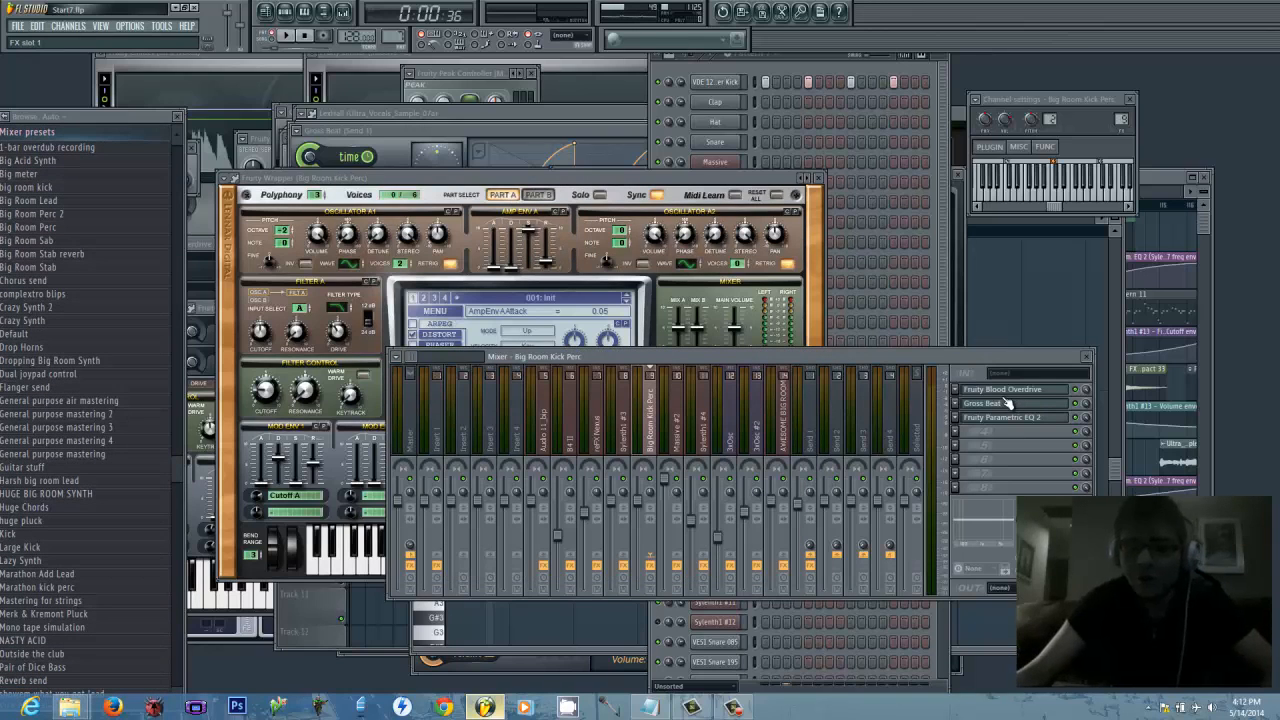
click(1002, 389)
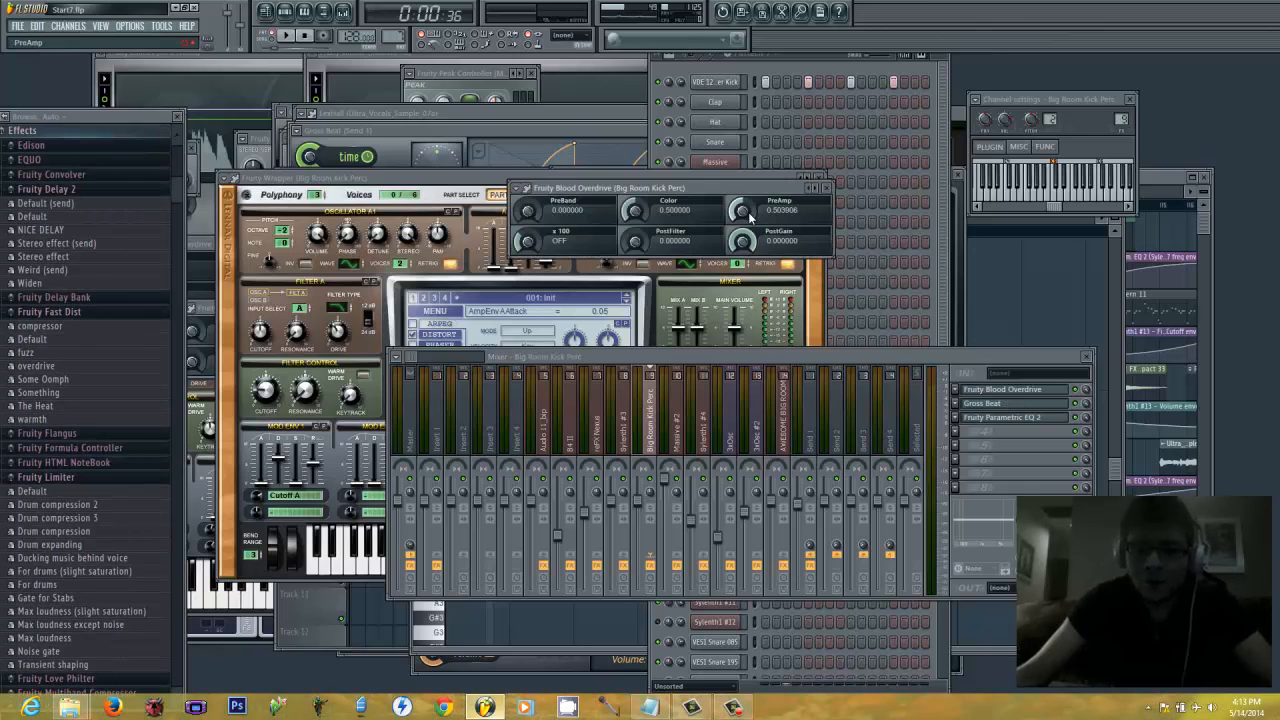
drag(748, 212, 760, 303)
key(space)
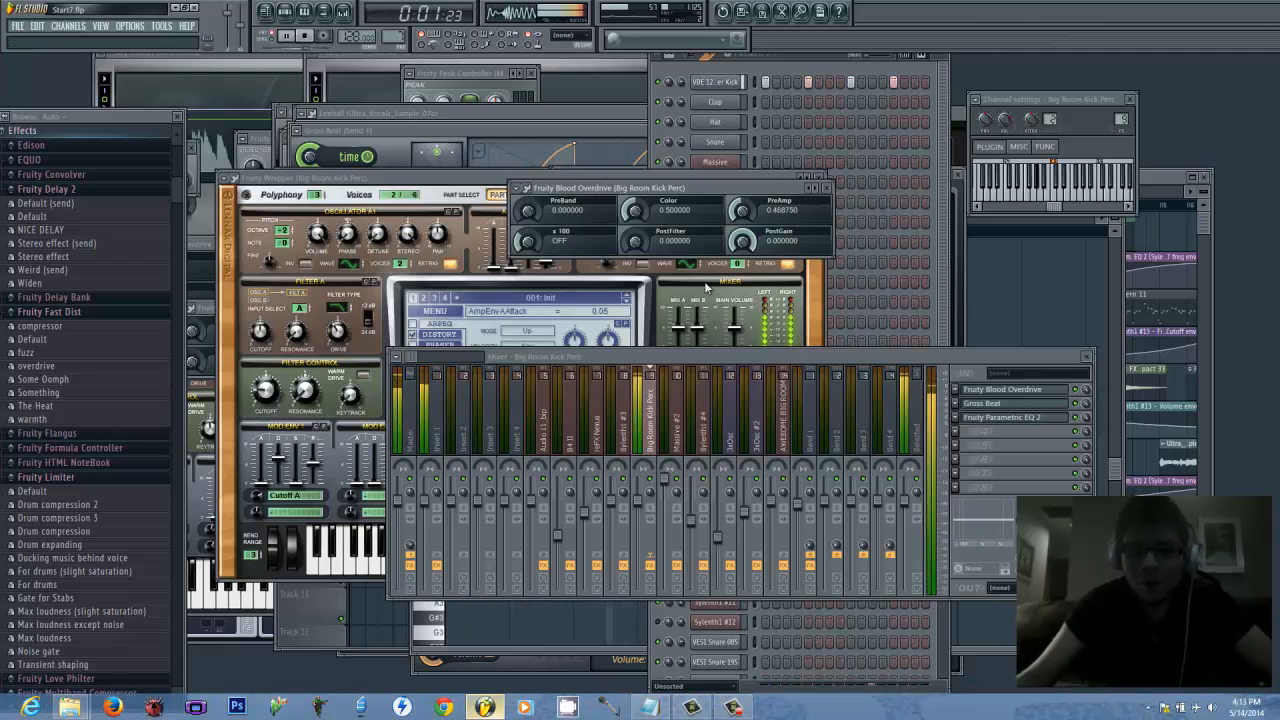
Stop playback and inspect the Gross Beat and Fruity Parametric EQ 2 effects on the Big Room Kick Perc track
click(289, 36)
click(998, 404)
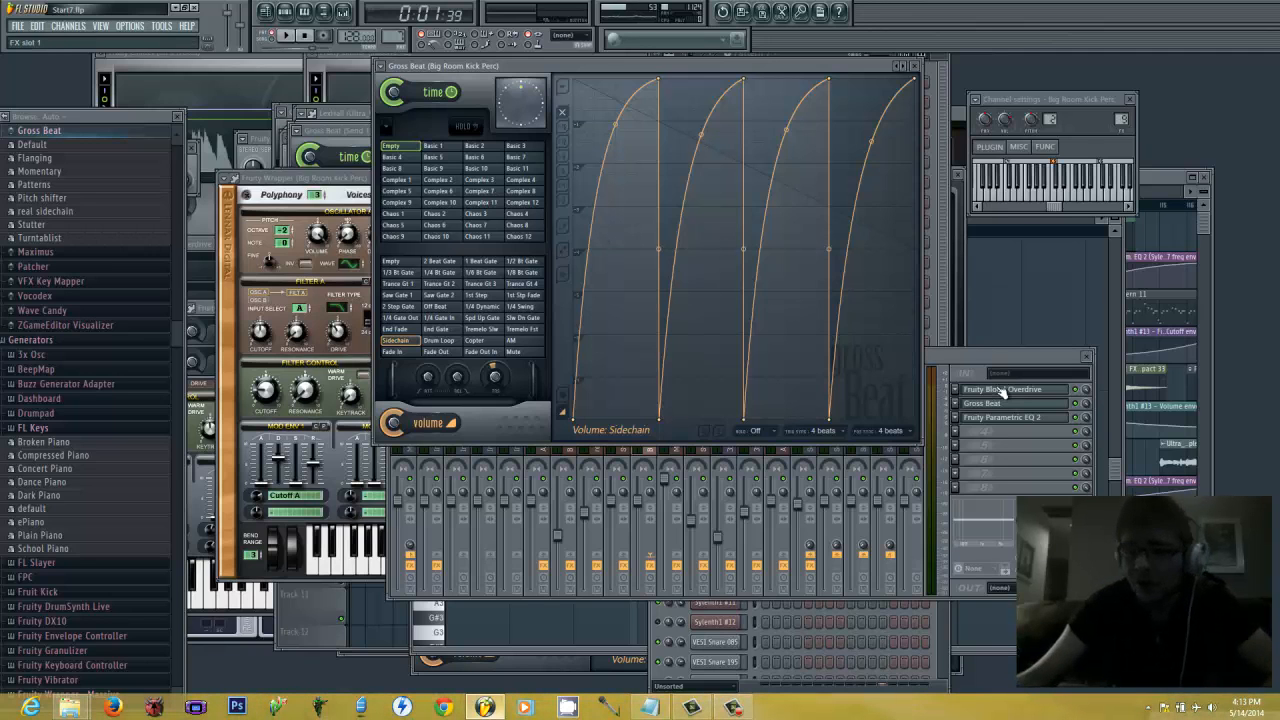
click(1002, 417)
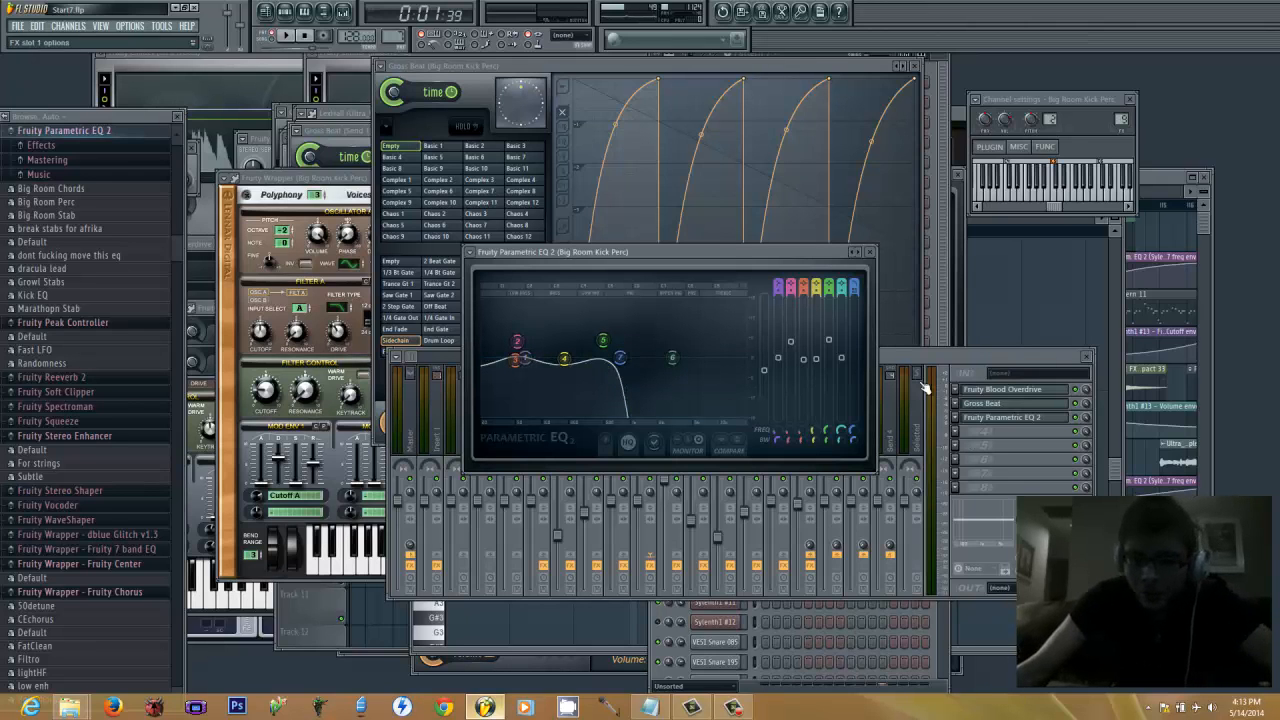
Open the Marathon lead's Pattern 11 from the playlist and play it with the channel rack in view
click(321, 608)
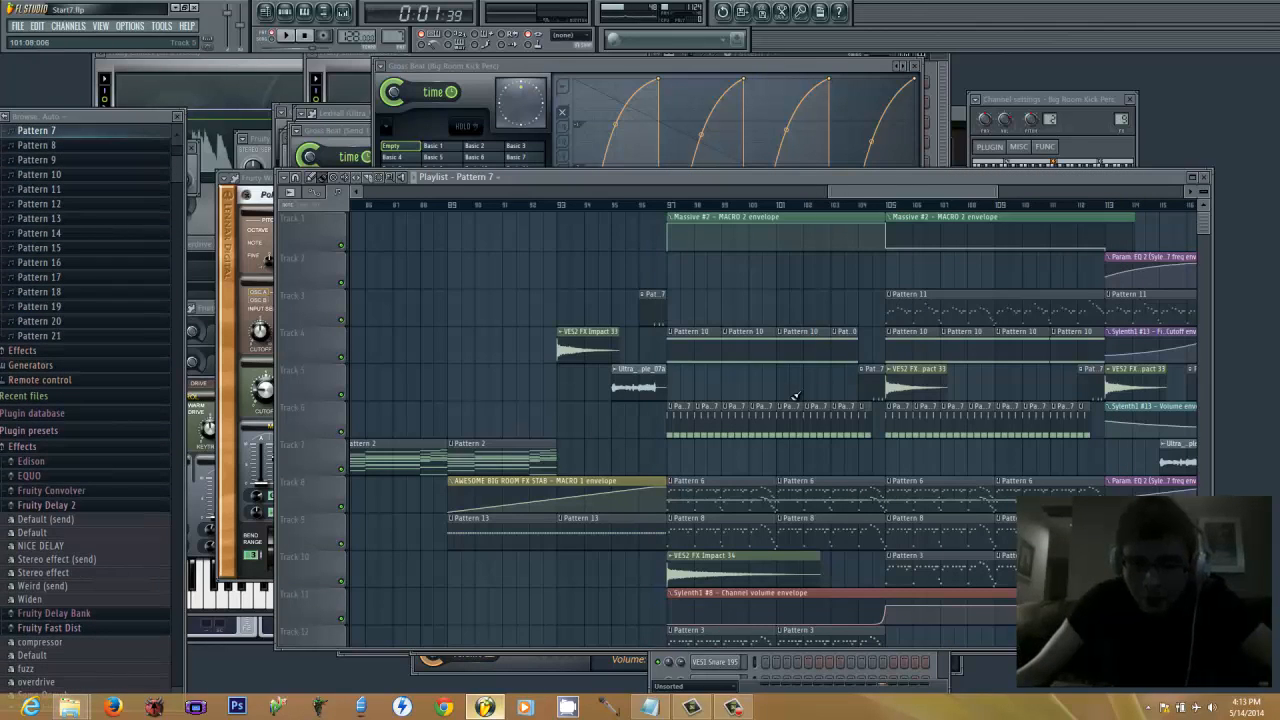
drag(866, 186, 908, 190)
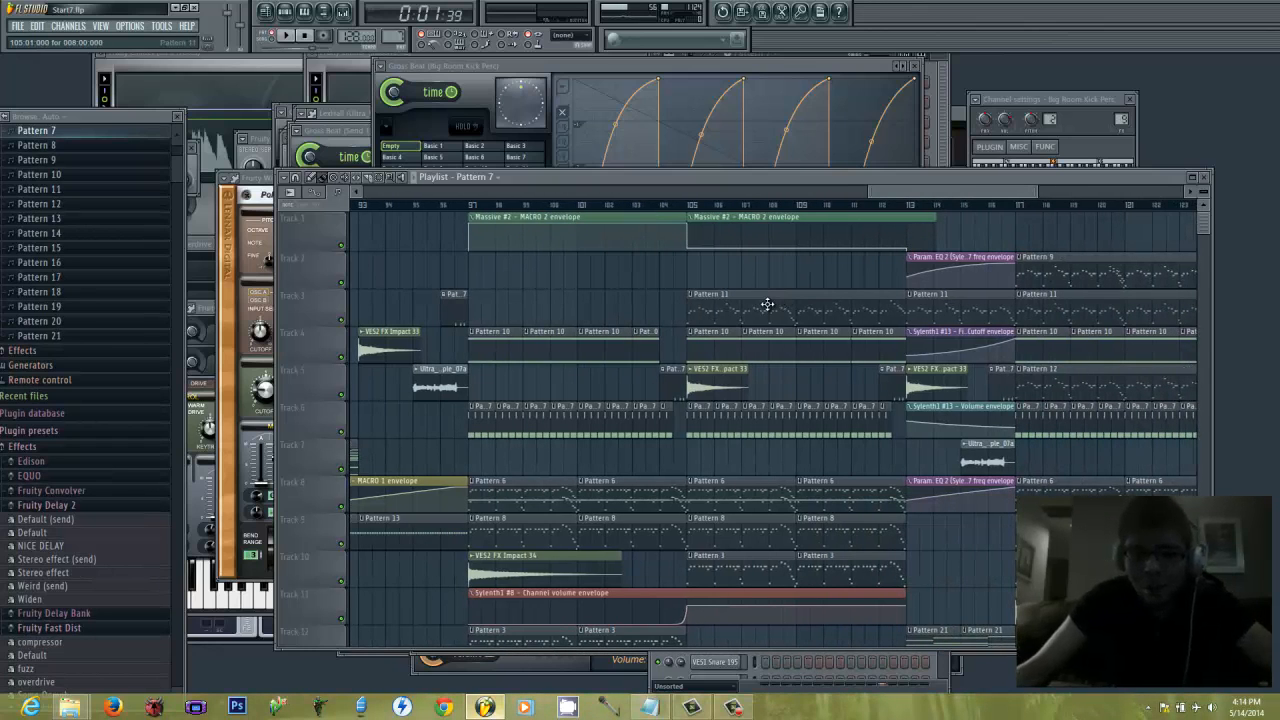
double_click(768, 305)
click(804, 59)
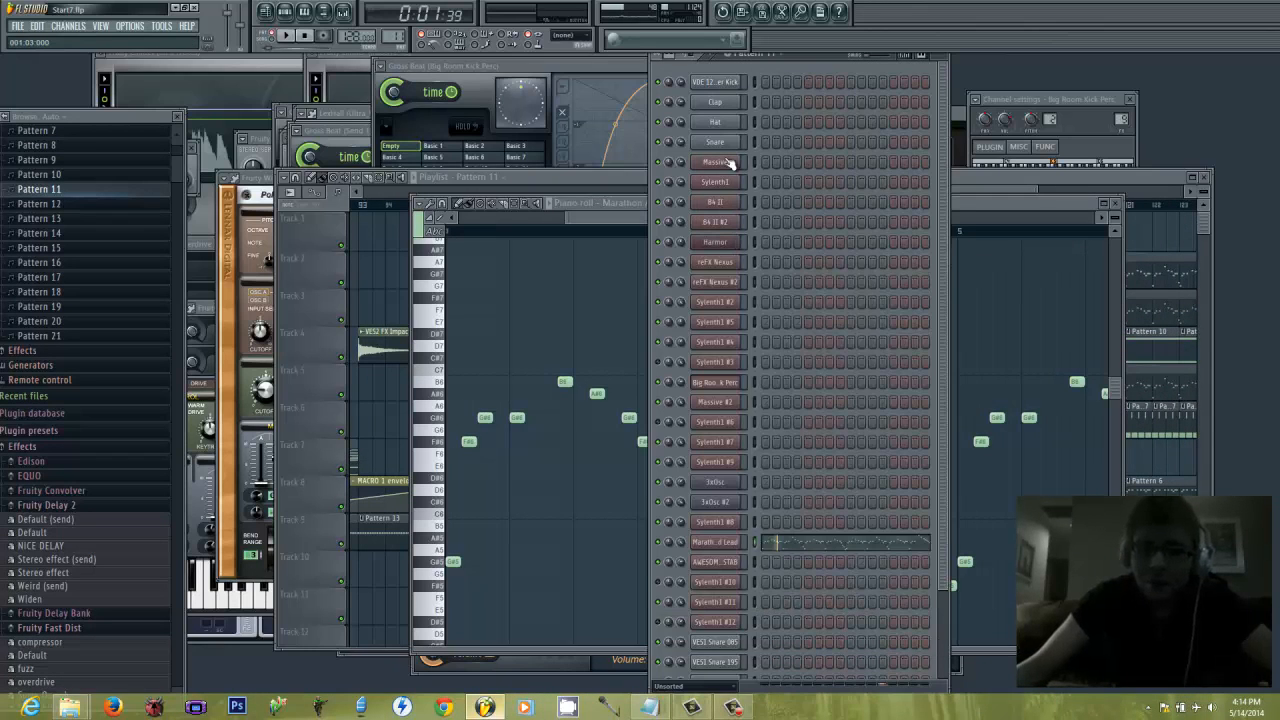
click(288, 37)
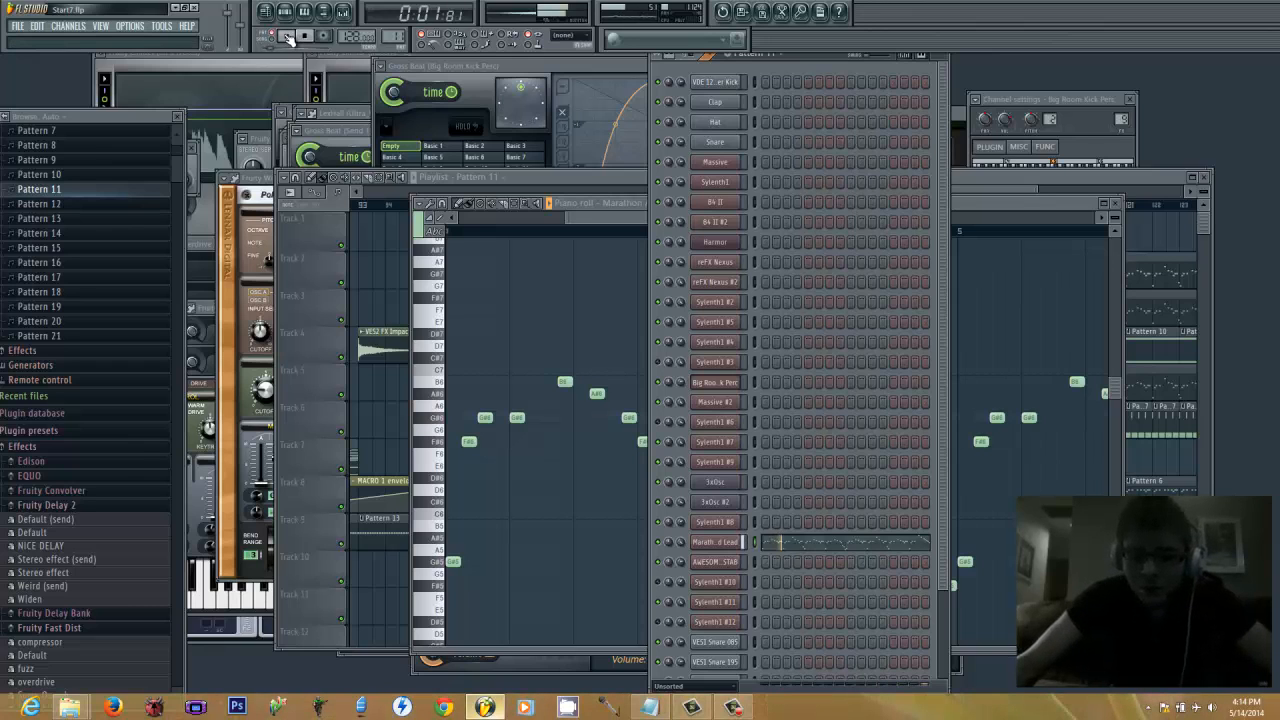
Listen to Pattern 12, stop playback and open the Sylenth1 #9 synth that plays it
click(1112, 177)
key(F7)
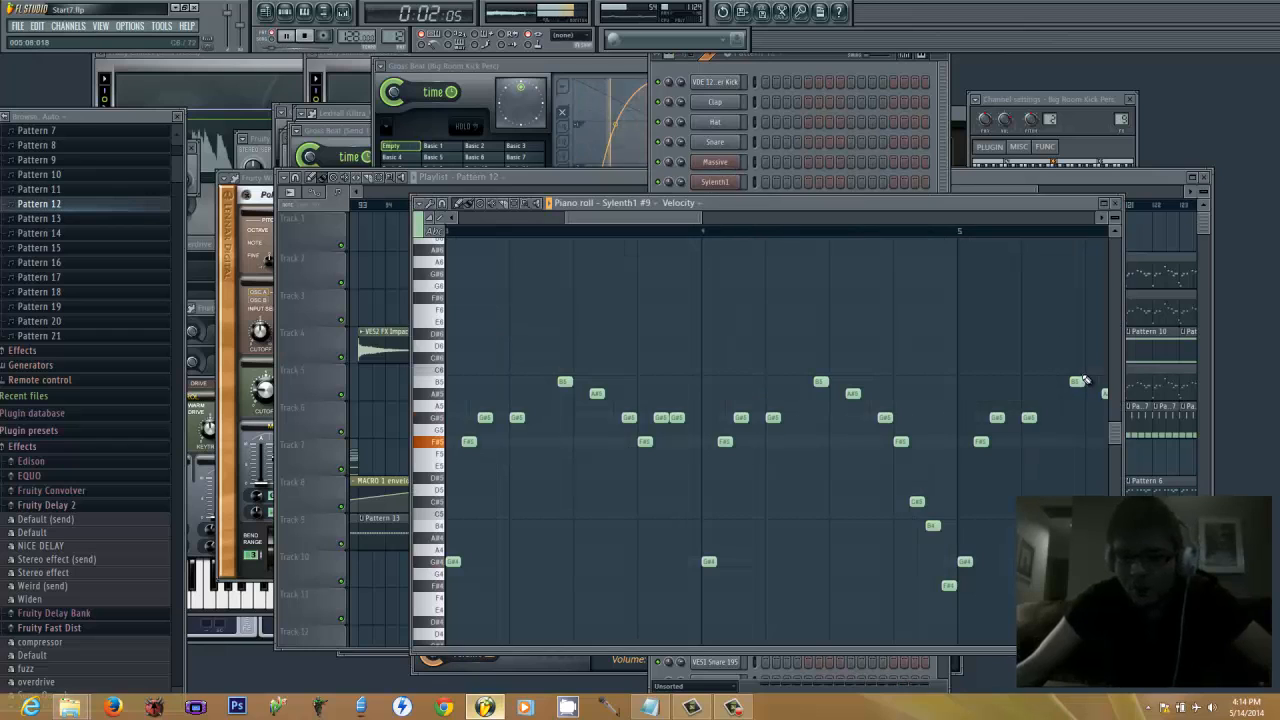
click(807, 60)
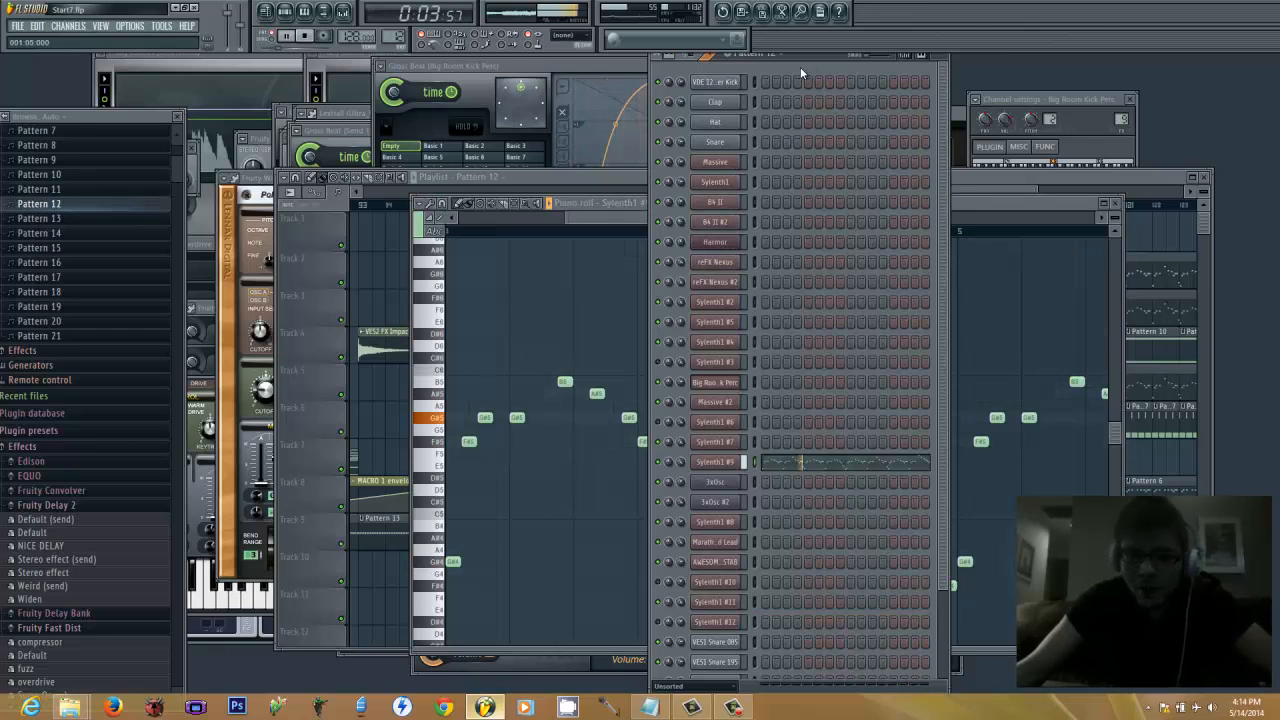
click(287, 38)
click(716, 466)
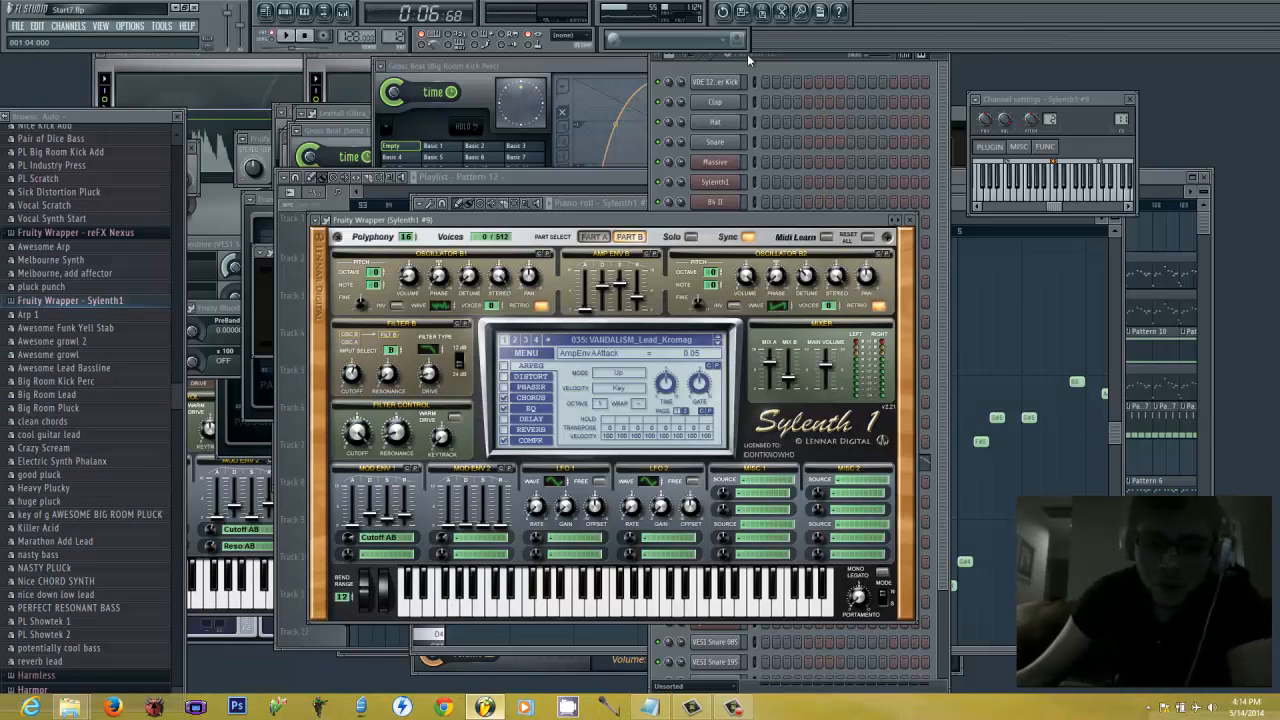
Compare the Part A and Part B oscillator settings of Sylenth1 #9, ending on Part A, and shift its window slightly
click(598, 237)
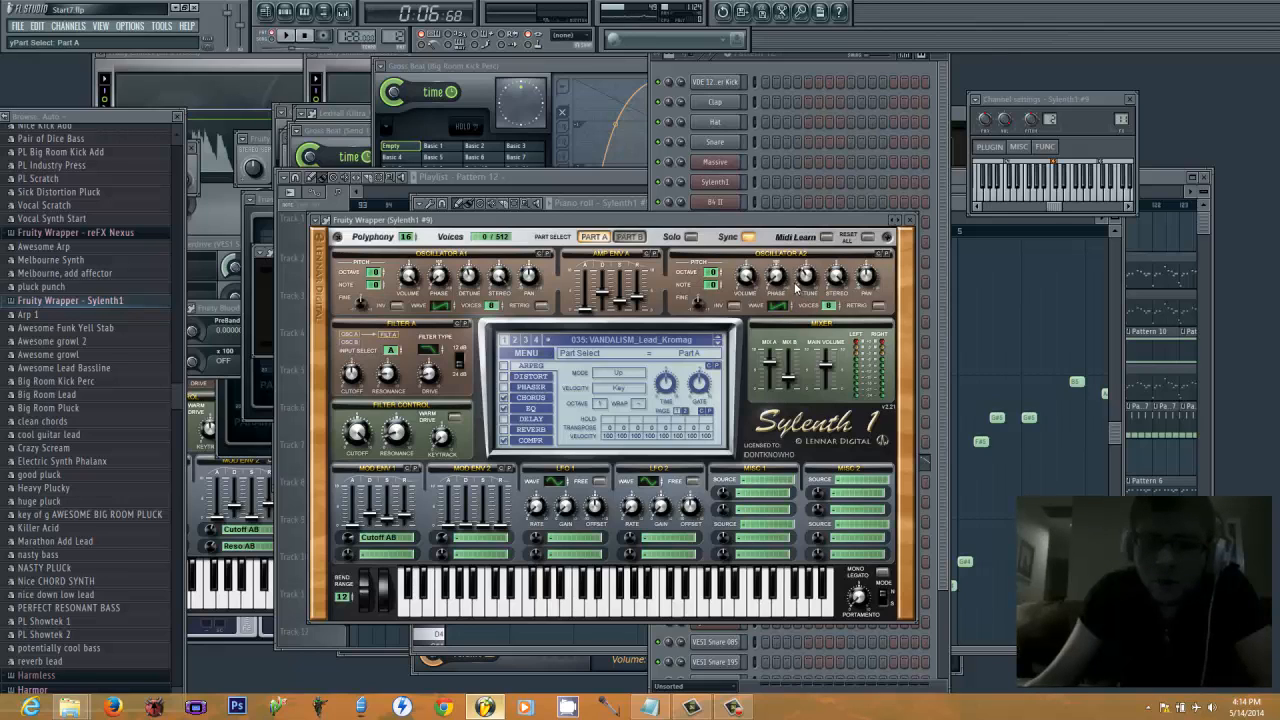
click(629, 236)
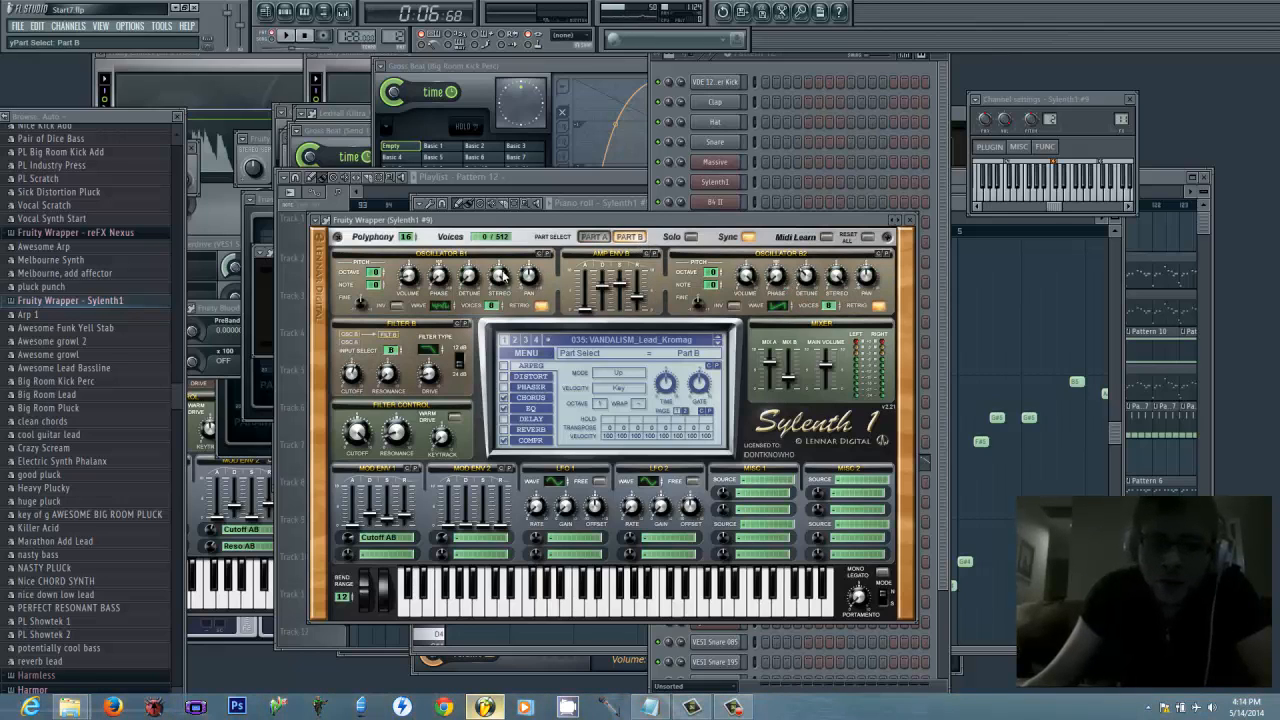
click(592, 237)
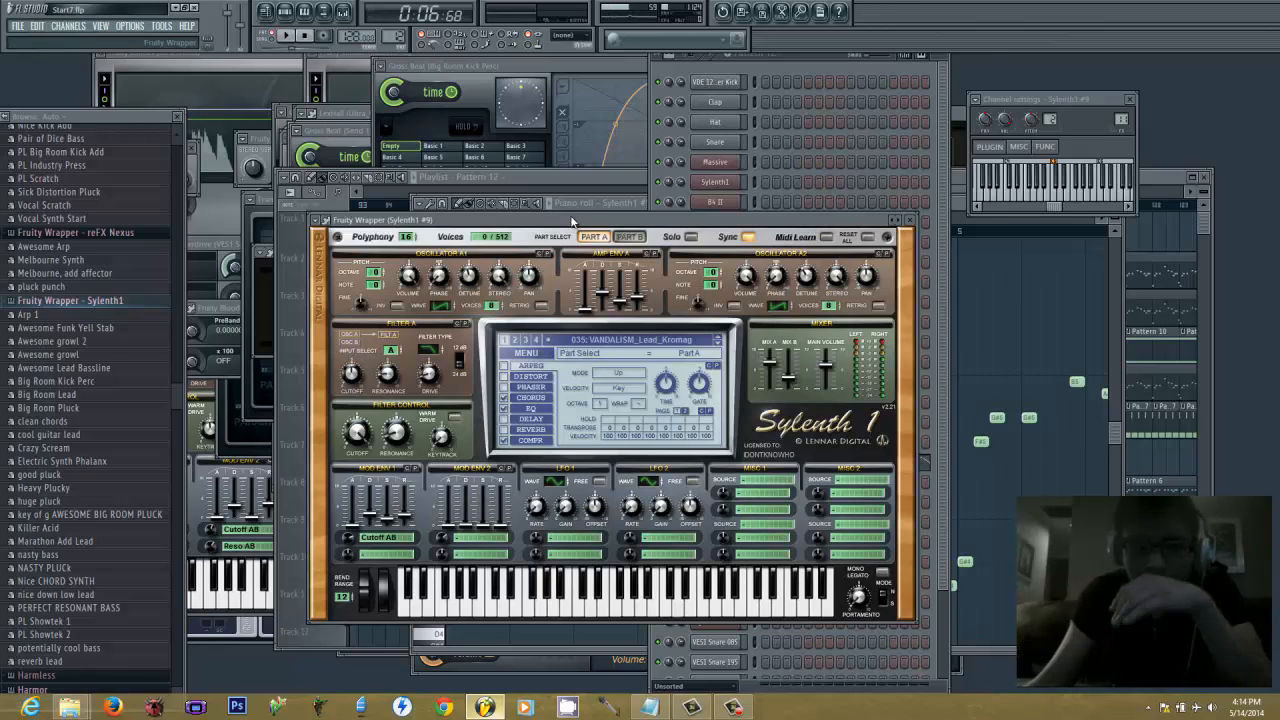
drag(564, 222, 558, 251)
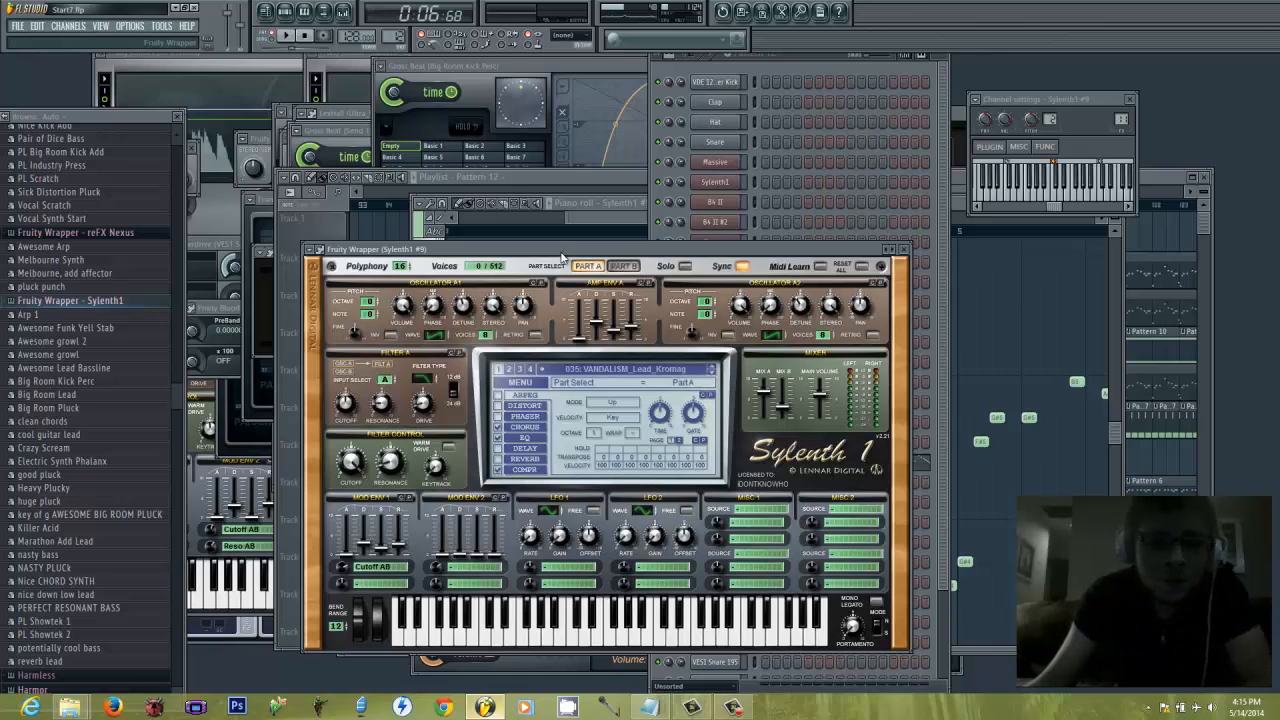
Open Pattern 6 from the playlist and play it with the channel rack in view
click(814, 67)
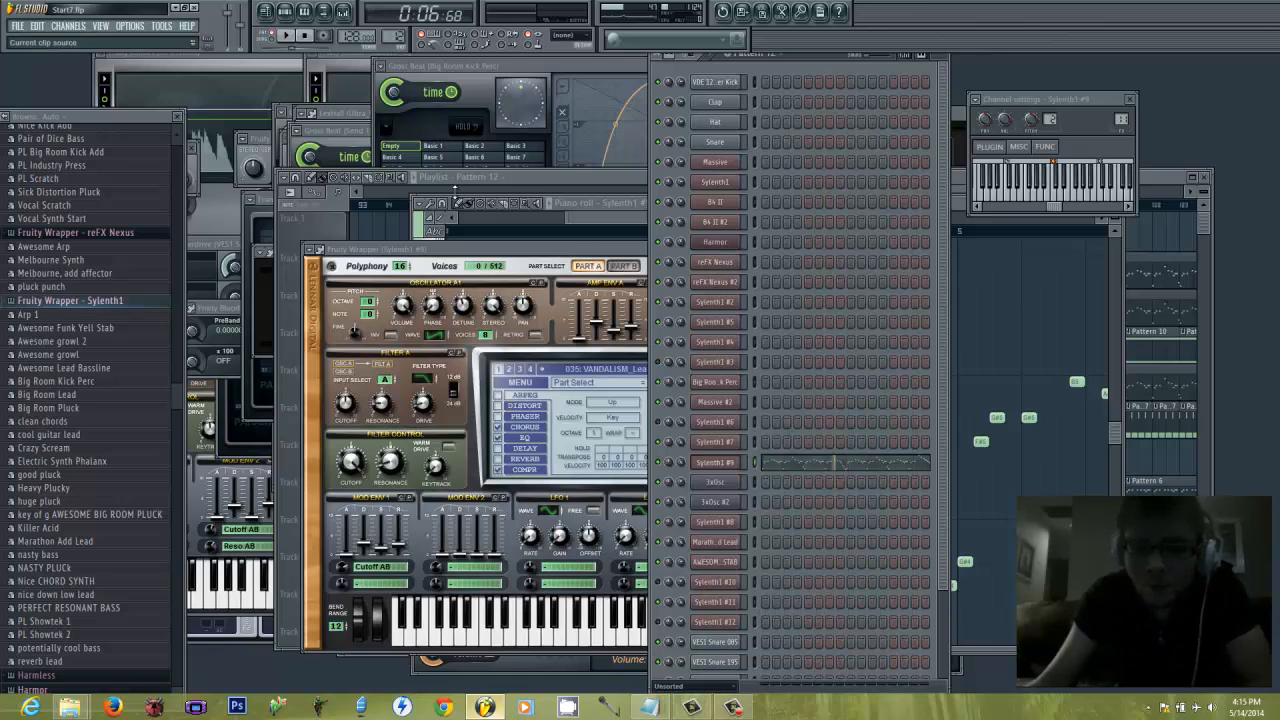
click(324, 209)
scroll(765, 345, left, 2)
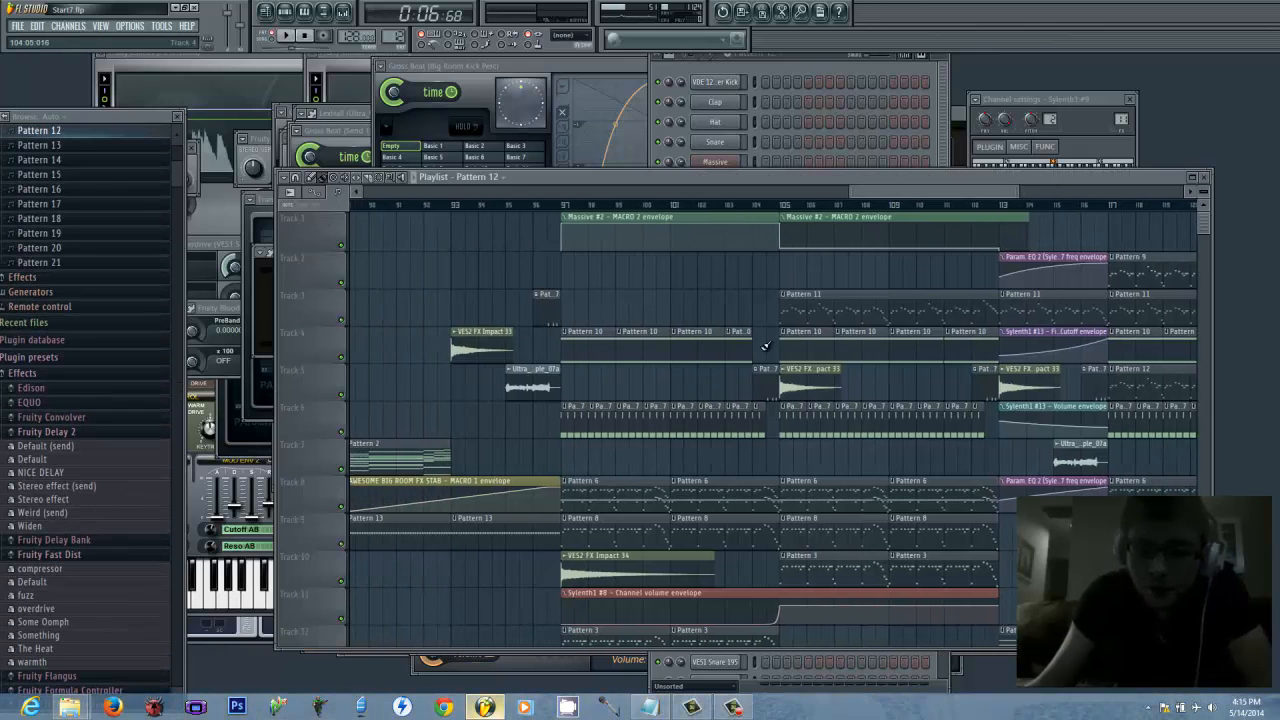
scroll(766, 346, down, 2)
double_click(620, 415)
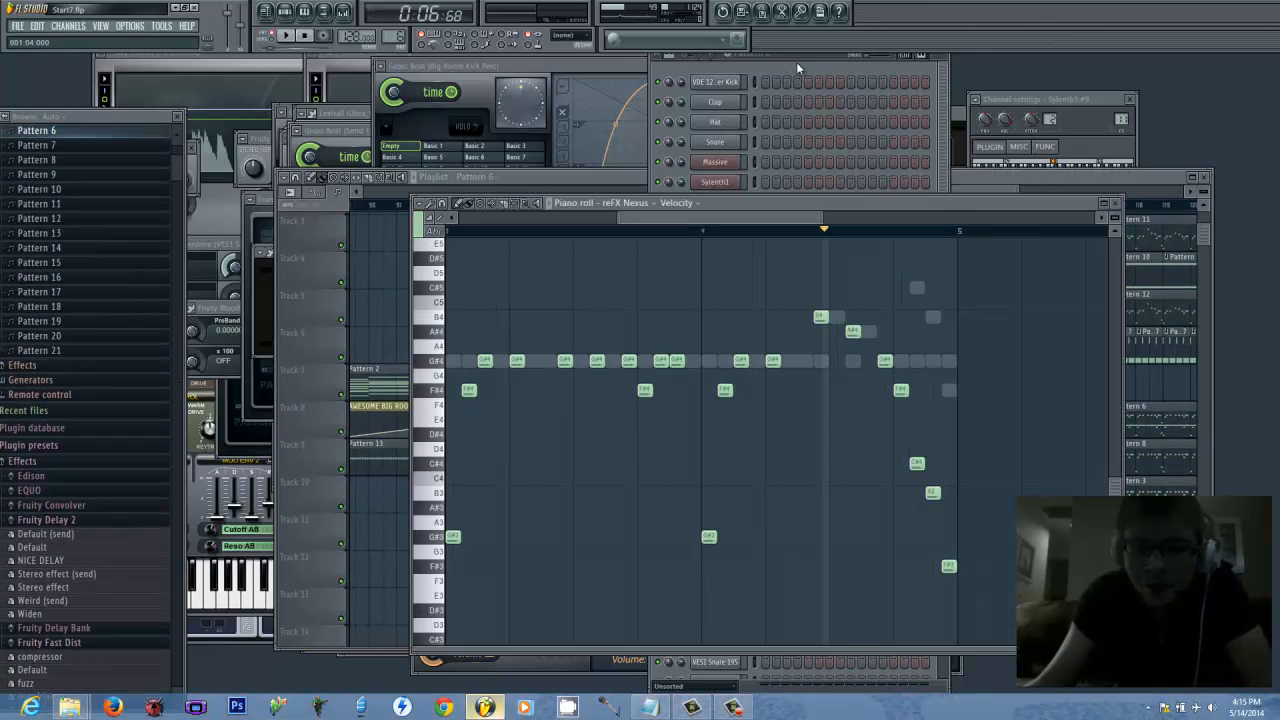
click(796, 62)
click(286, 36)
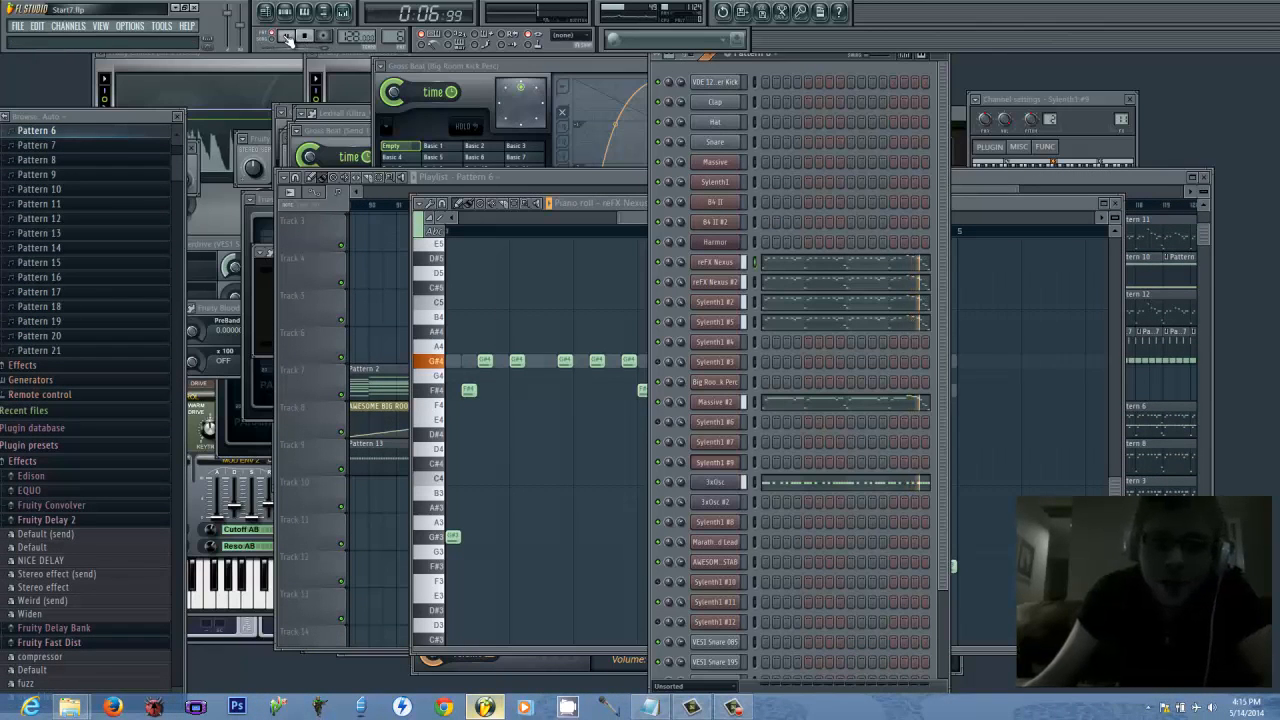
click(317, 310)
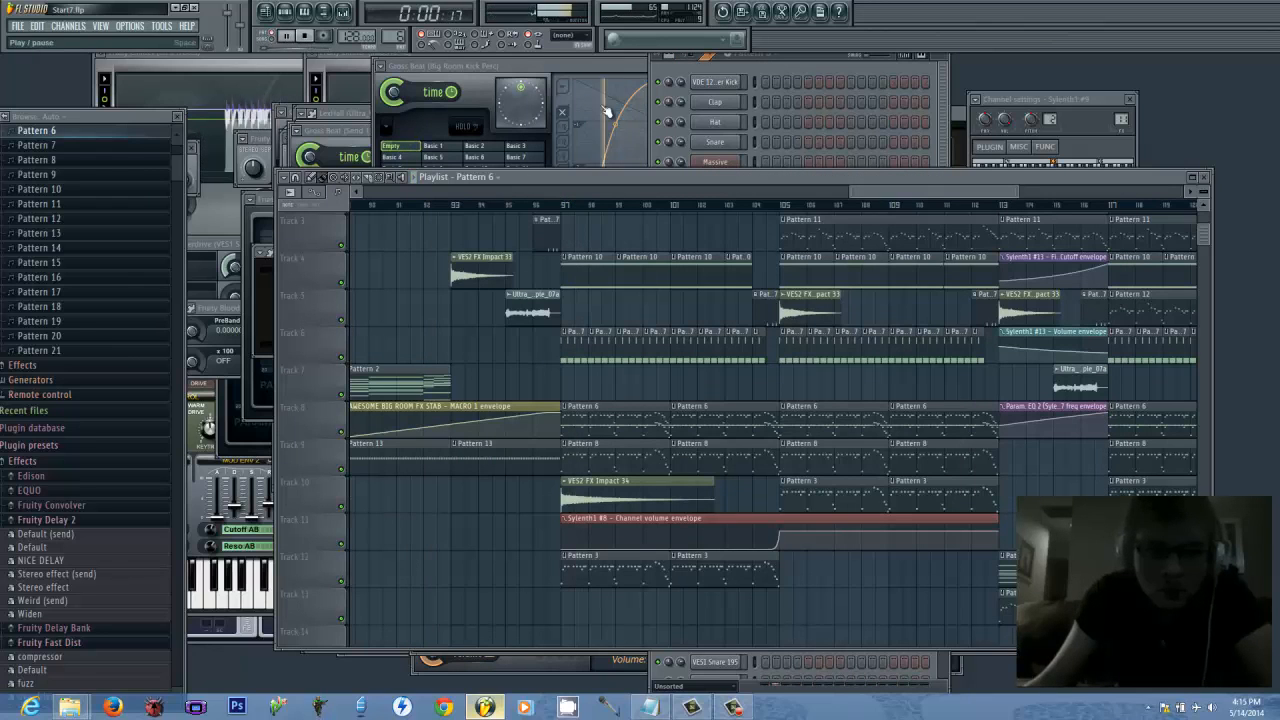
click(810, 68)
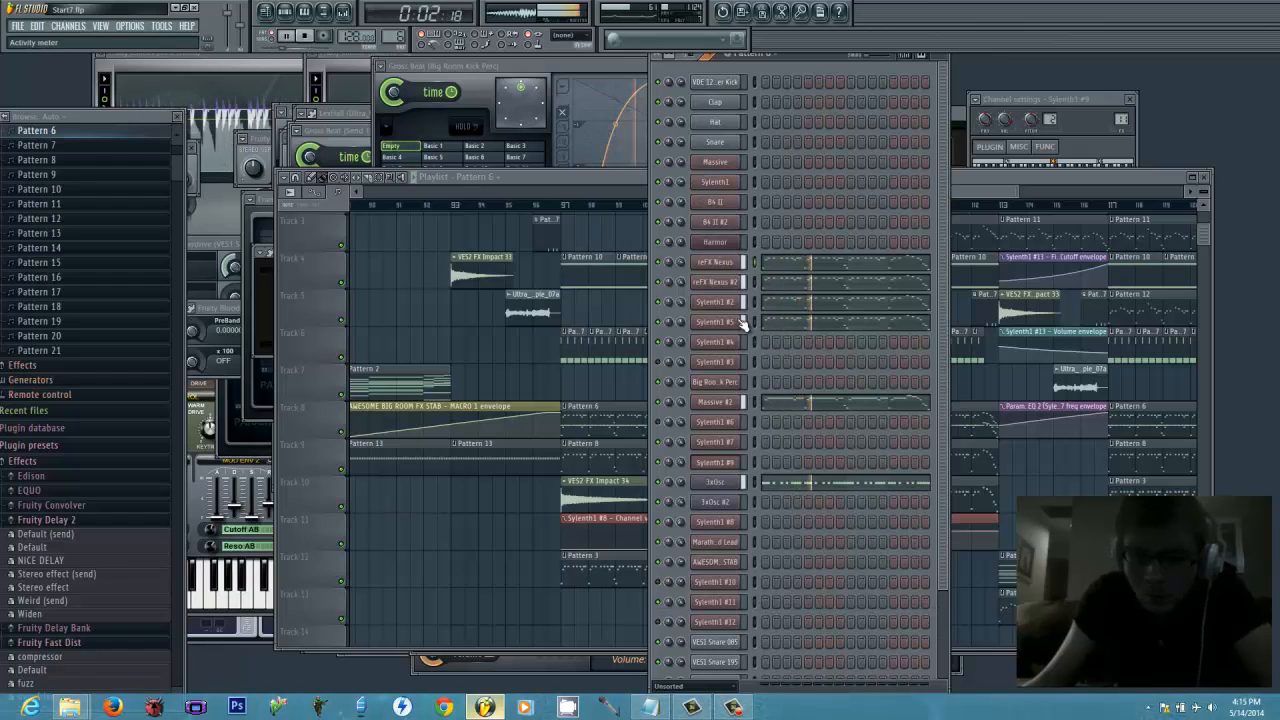
Open the Sylenth1 #2 synth, move its window down and show its distortion settings
click(715, 301)
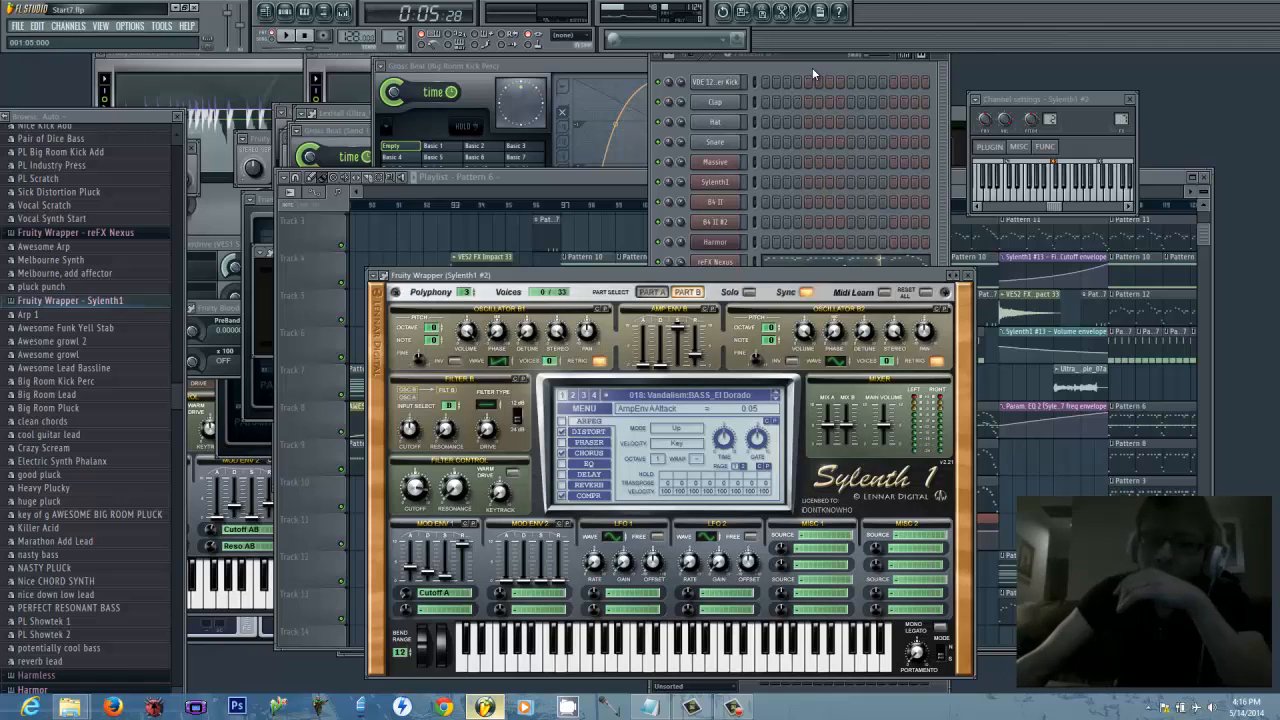
drag(742, 276, 749, 393)
click(606, 551)
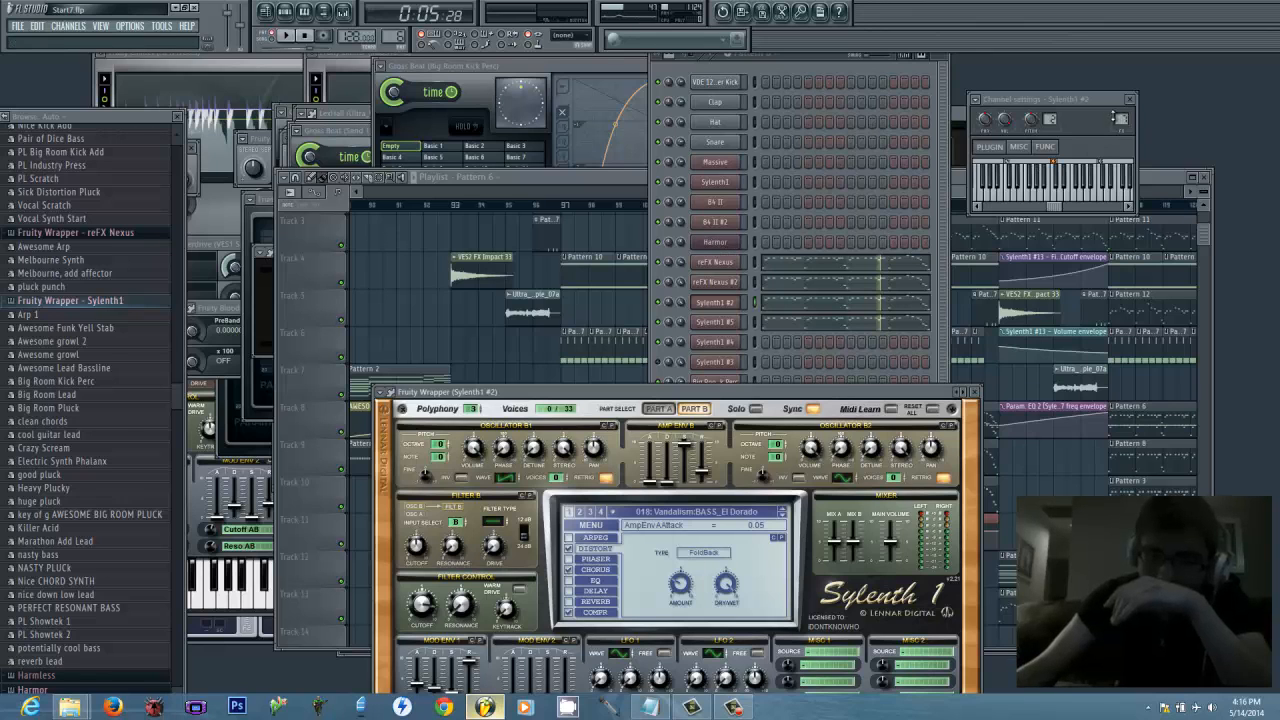
Inspect the Fruity Blood Overdrive and Fruity Reeverb effects on the reFX Nexus mixer track
key(F9)
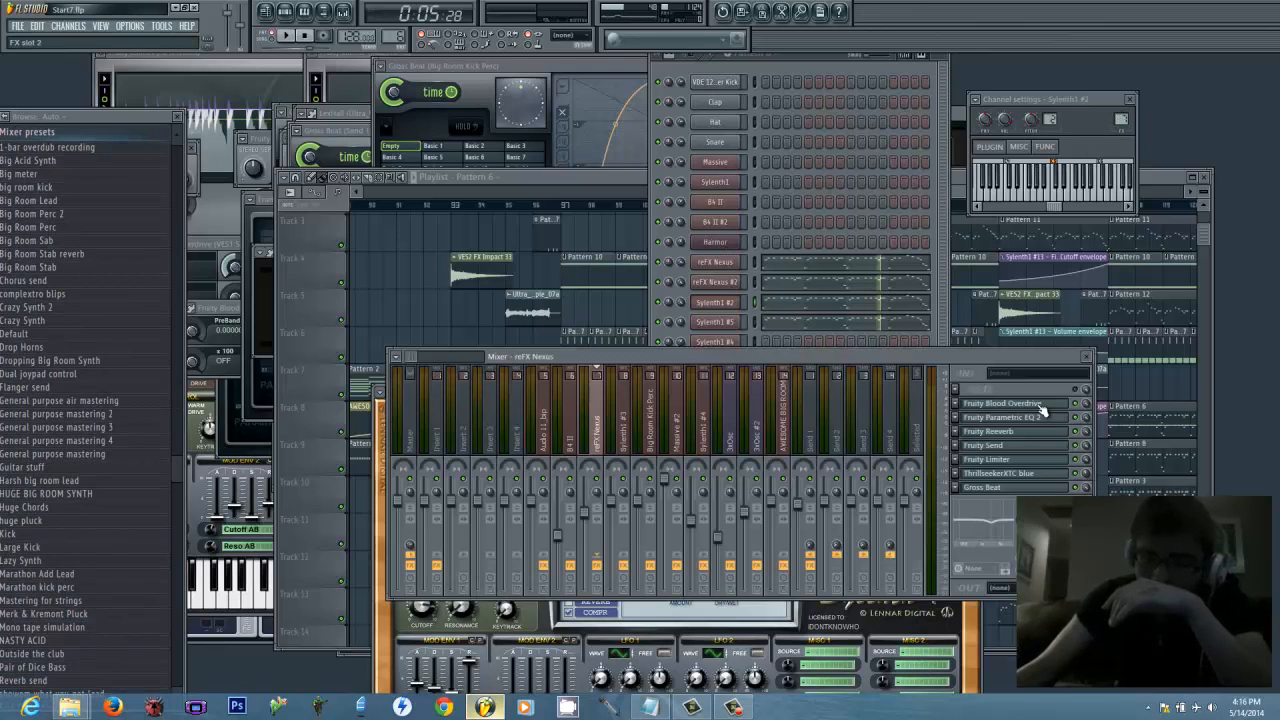
click(1043, 405)
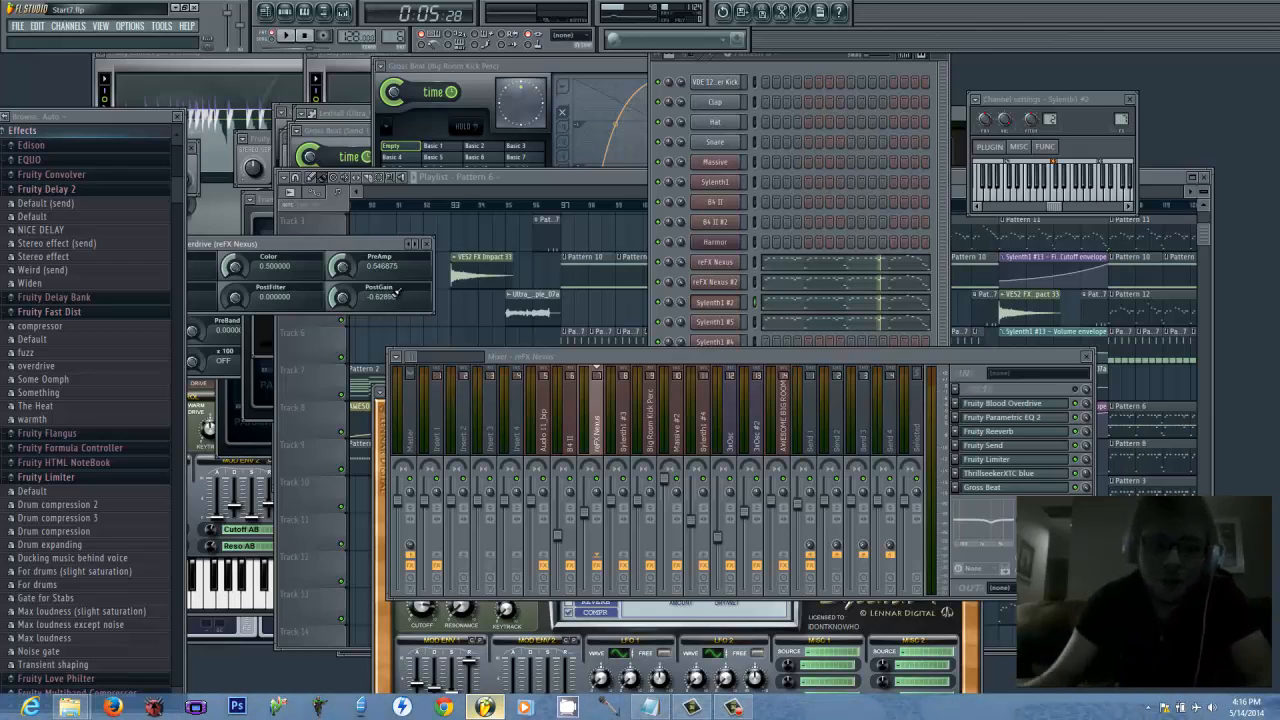
click(1010, 434)
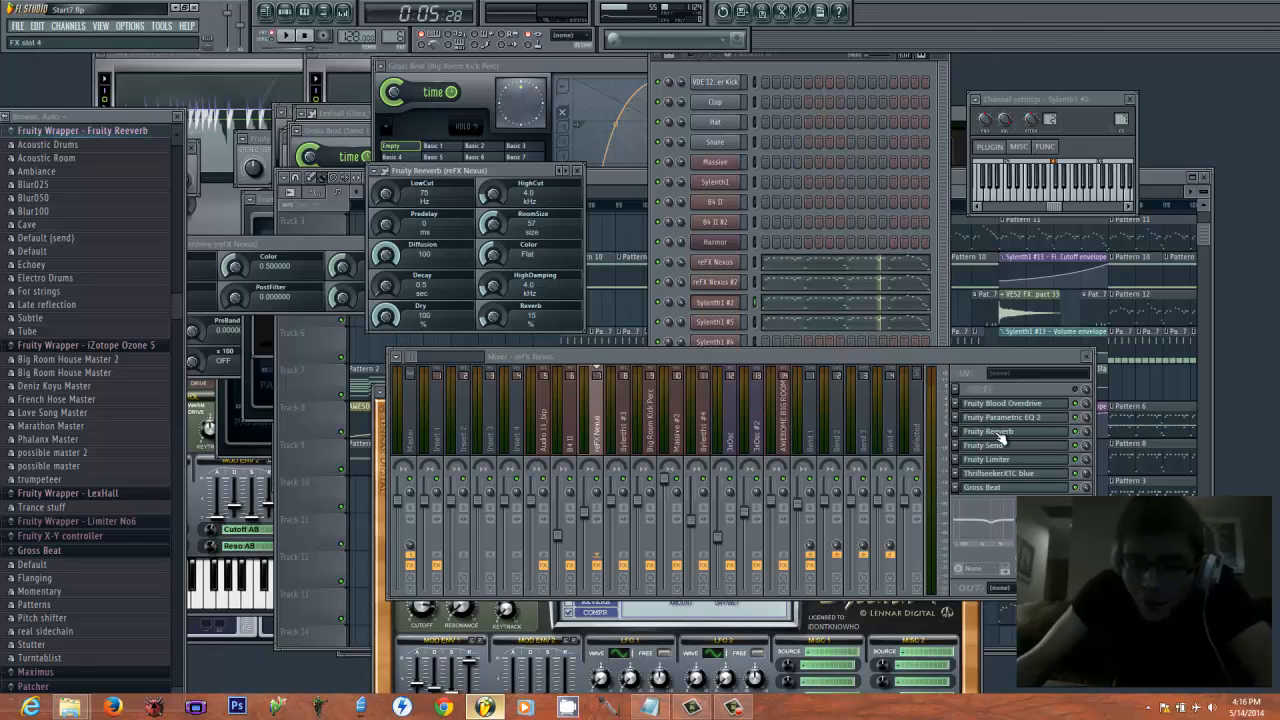
click(1000, 432)
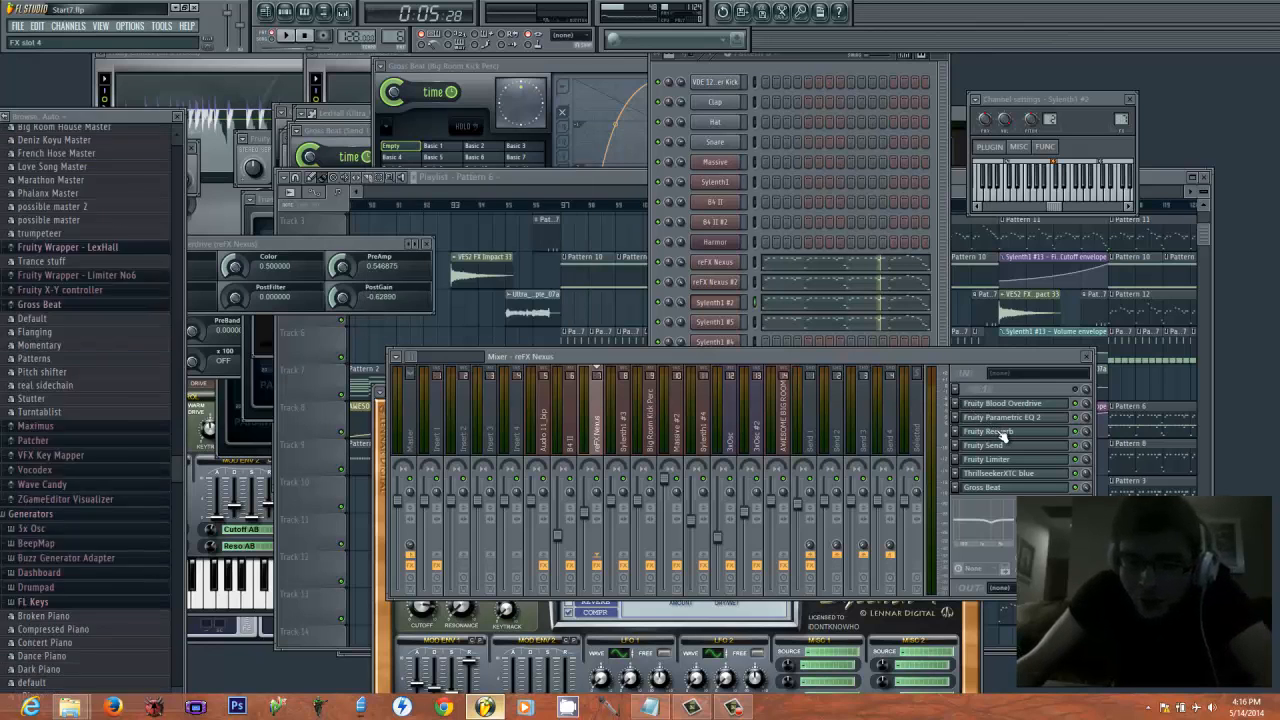
click(1000, 431)
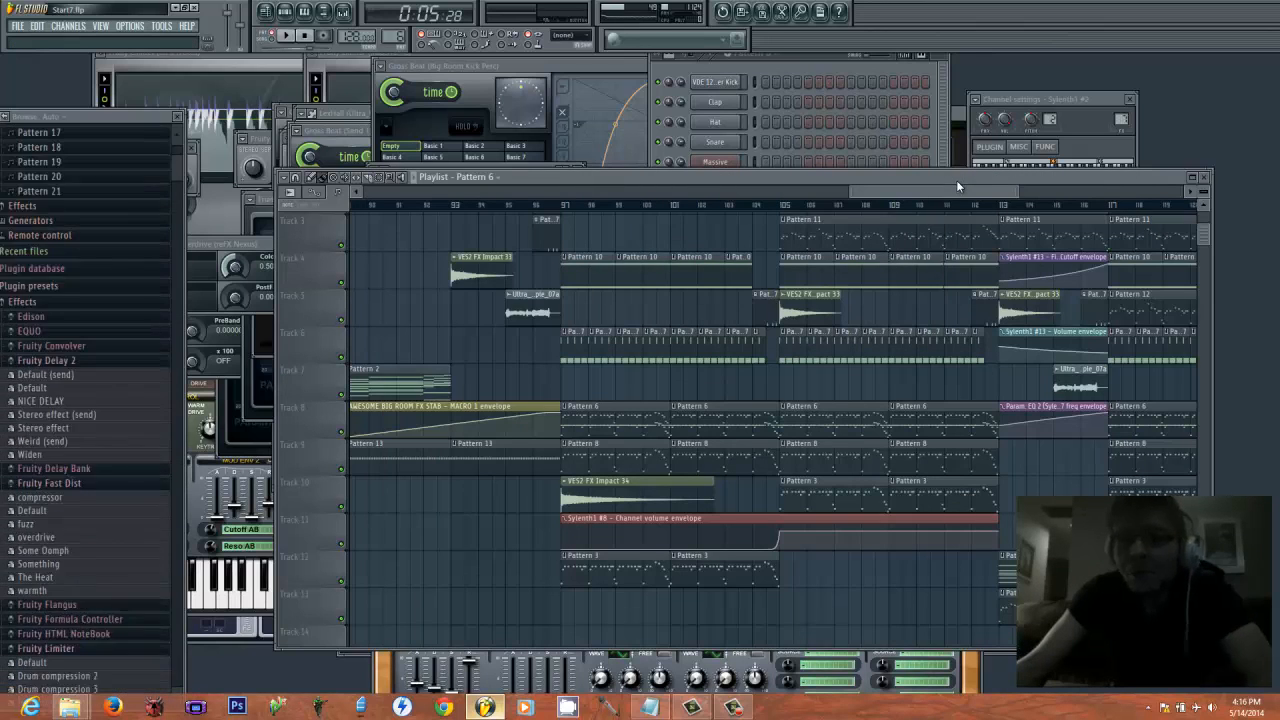
Move the playlist window down clear of the Fruity Reeverb window and bring the reverb settings into focus
click(956, 180)
drag(944, 176, 948, 343)
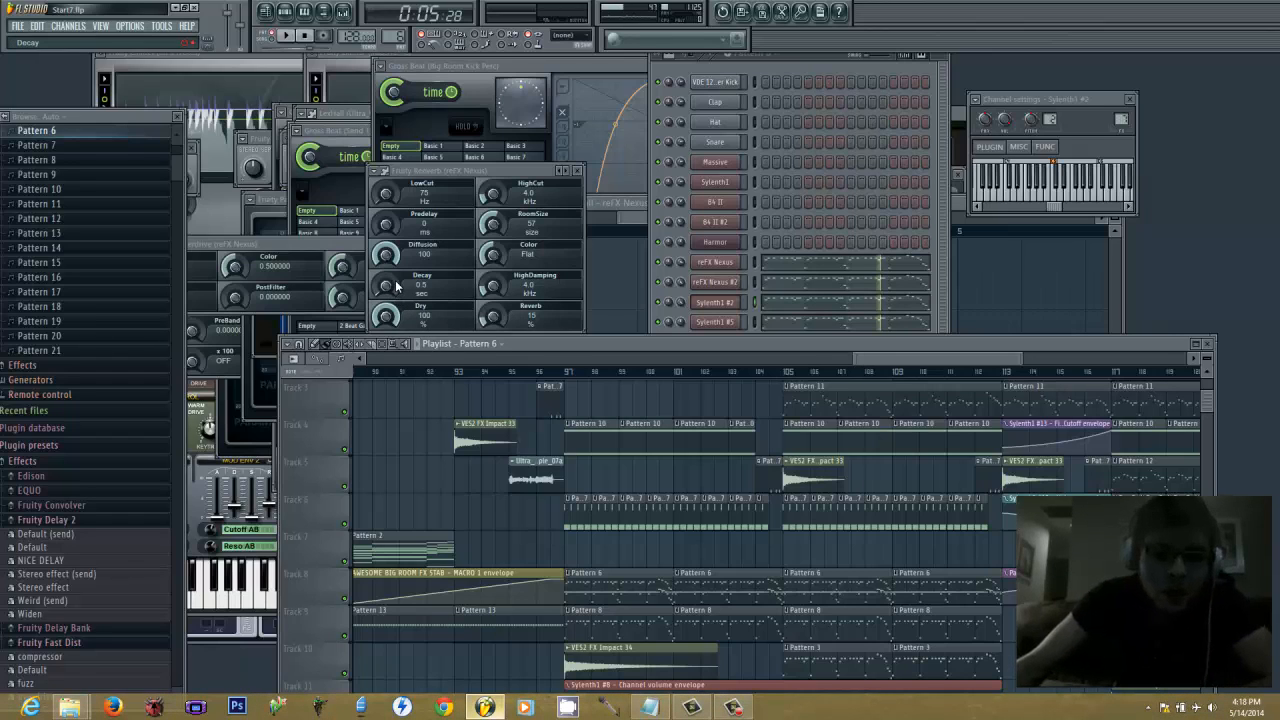
click(473, 174)
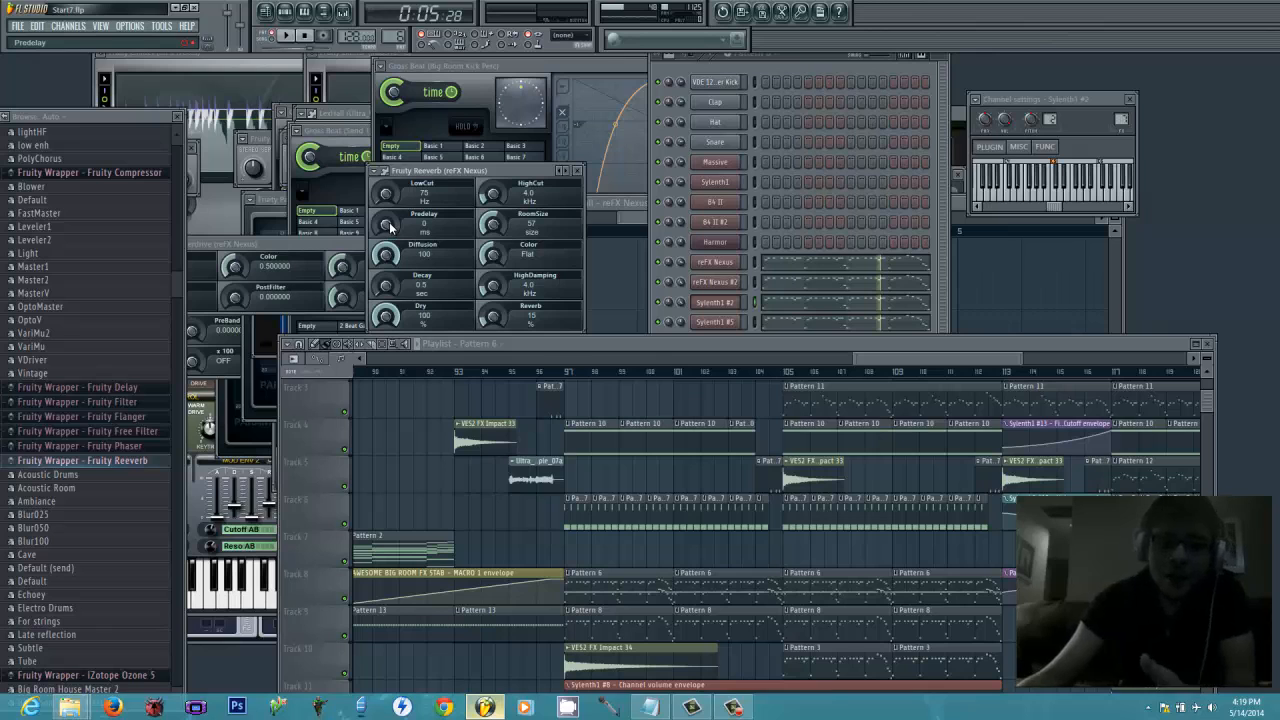
Play the drop from bar 97 twice, checking the channel rack in between, and stop playback
click(565, 371)
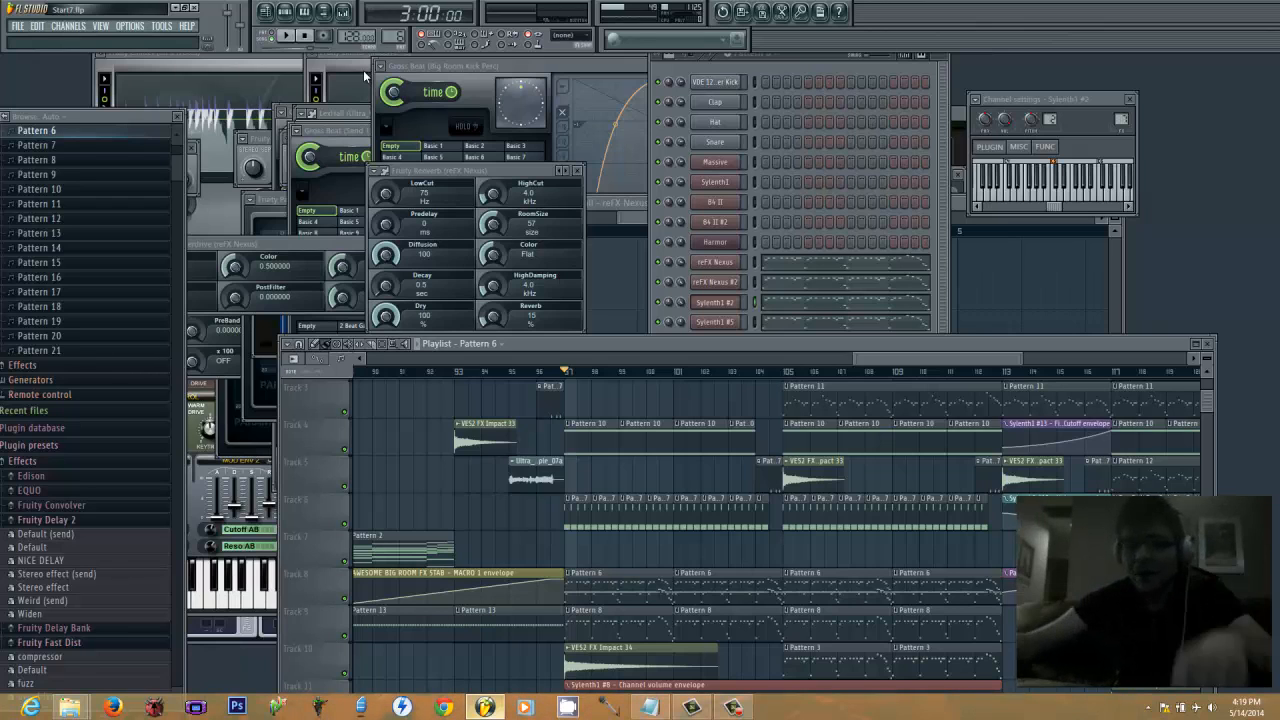
key(space)
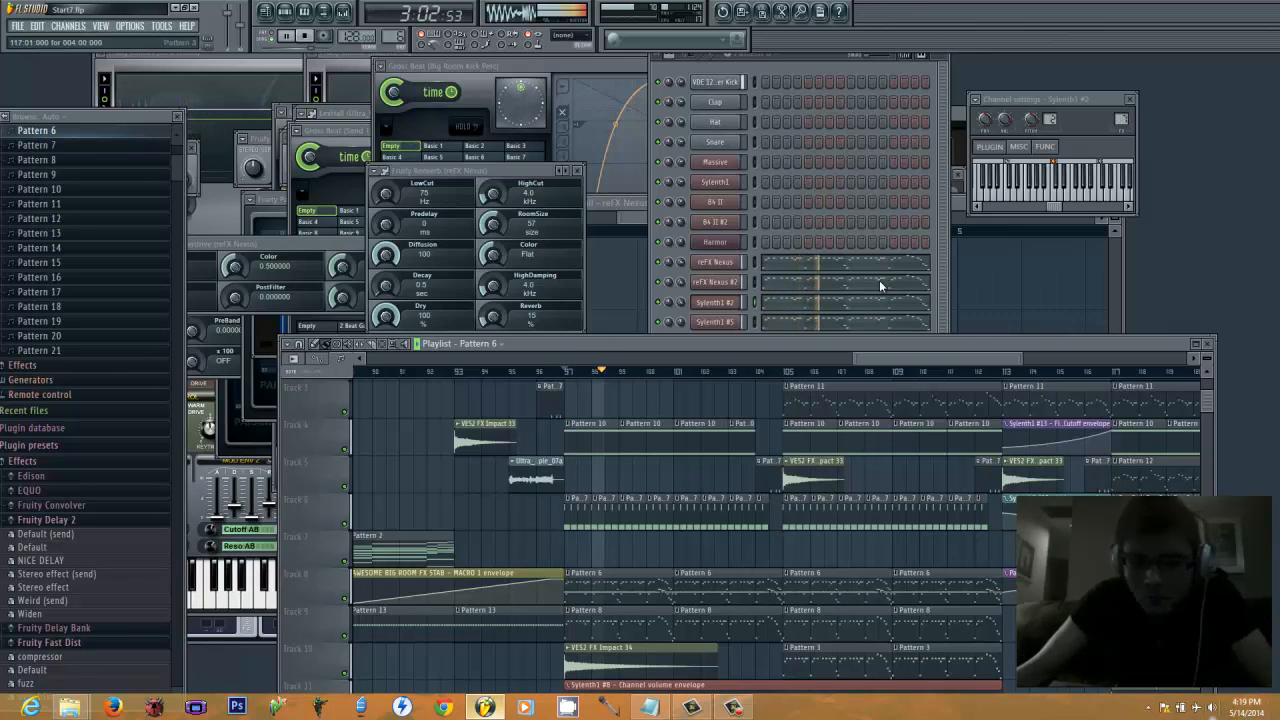
key(space)
click(797, 63)
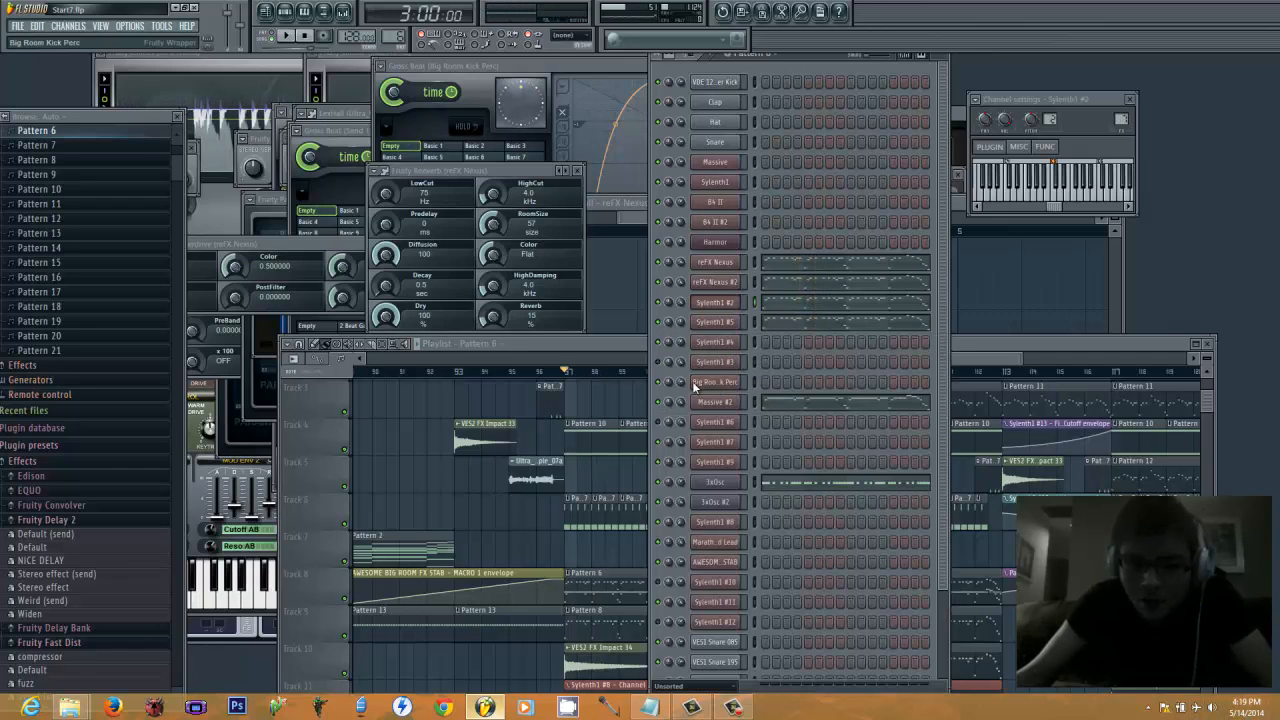
click(604, 343)
key(space)
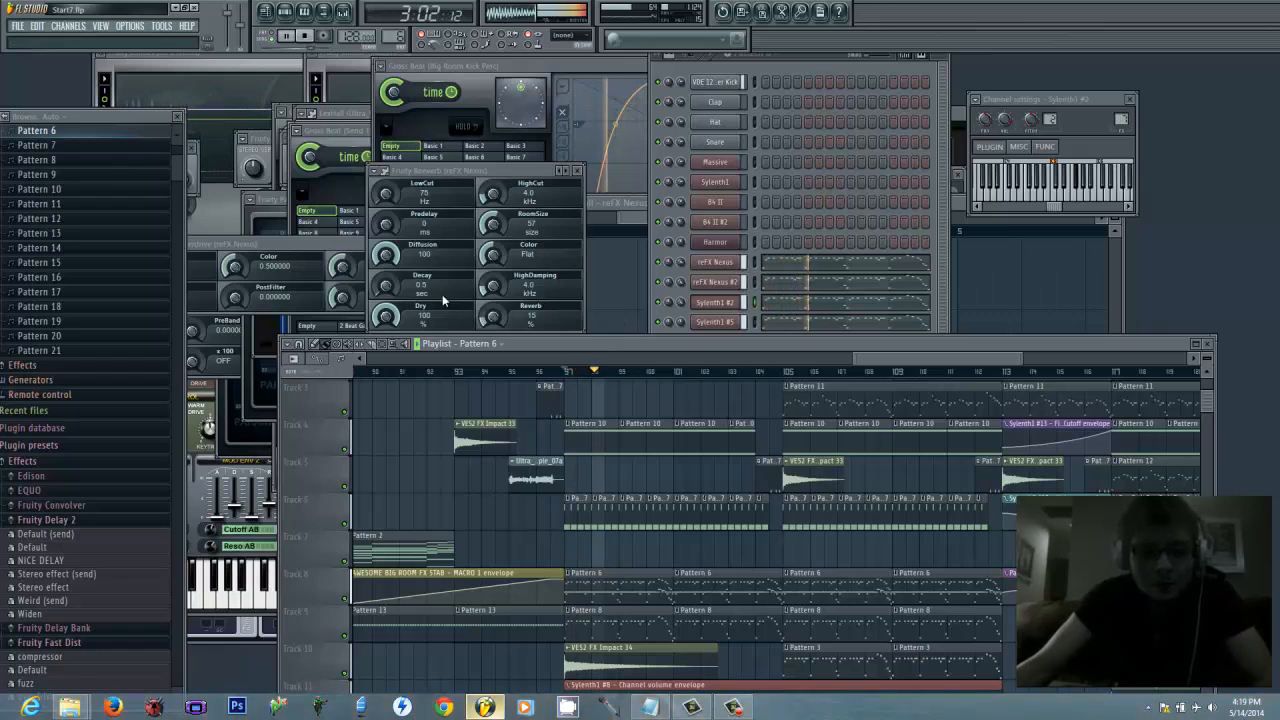
key(space)
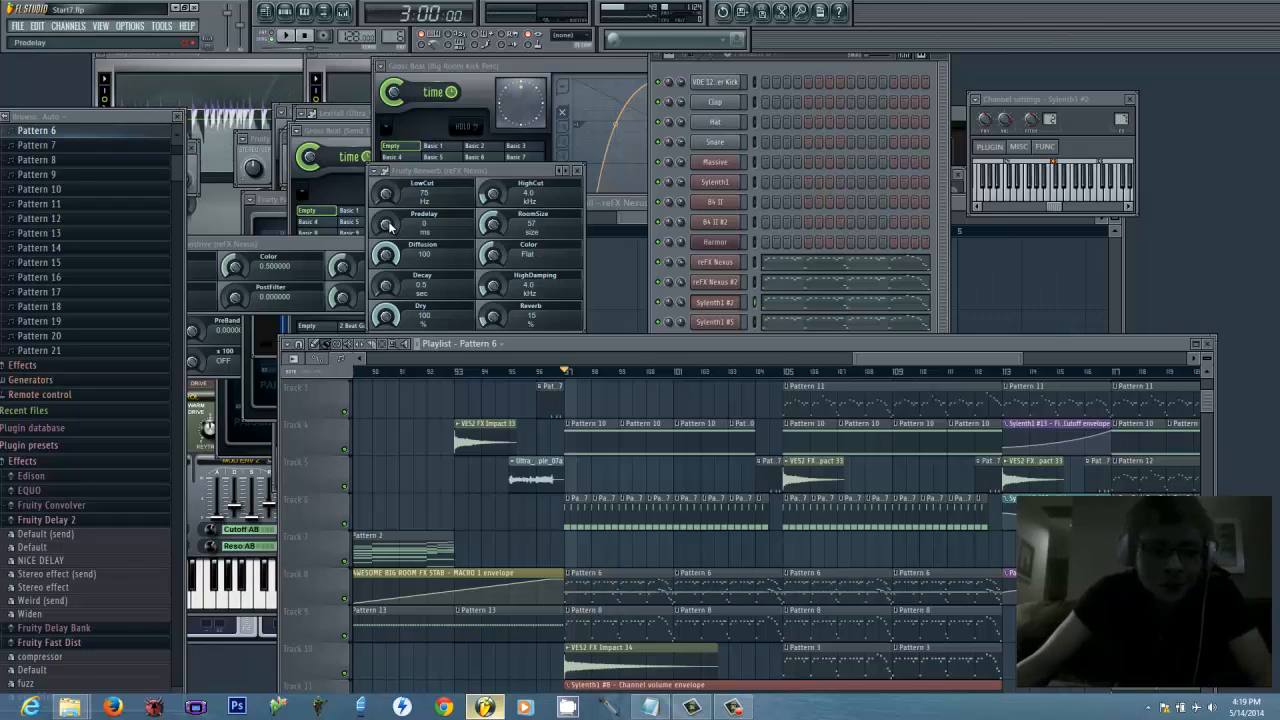
Raise the reFX Nexus reverb's predelay to 125 ms and play the drop
click(390, 228)
drag(390, 228, 408, 149)
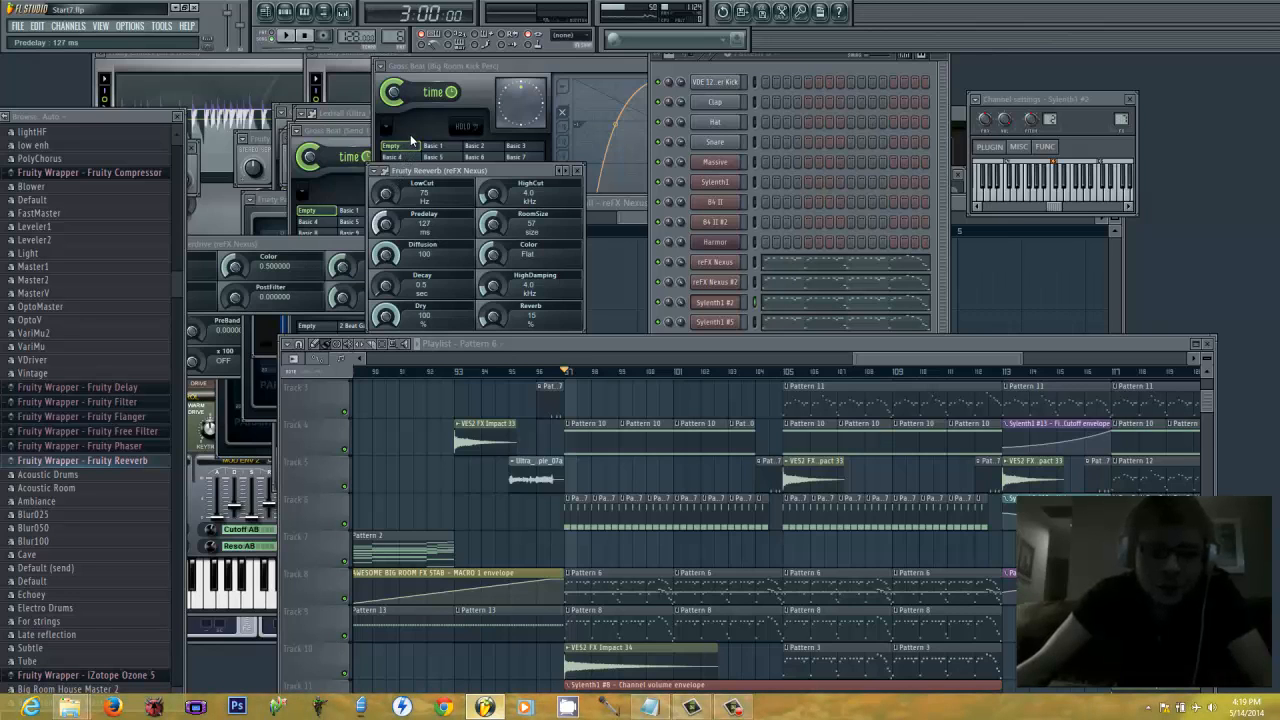
click(645, 342)
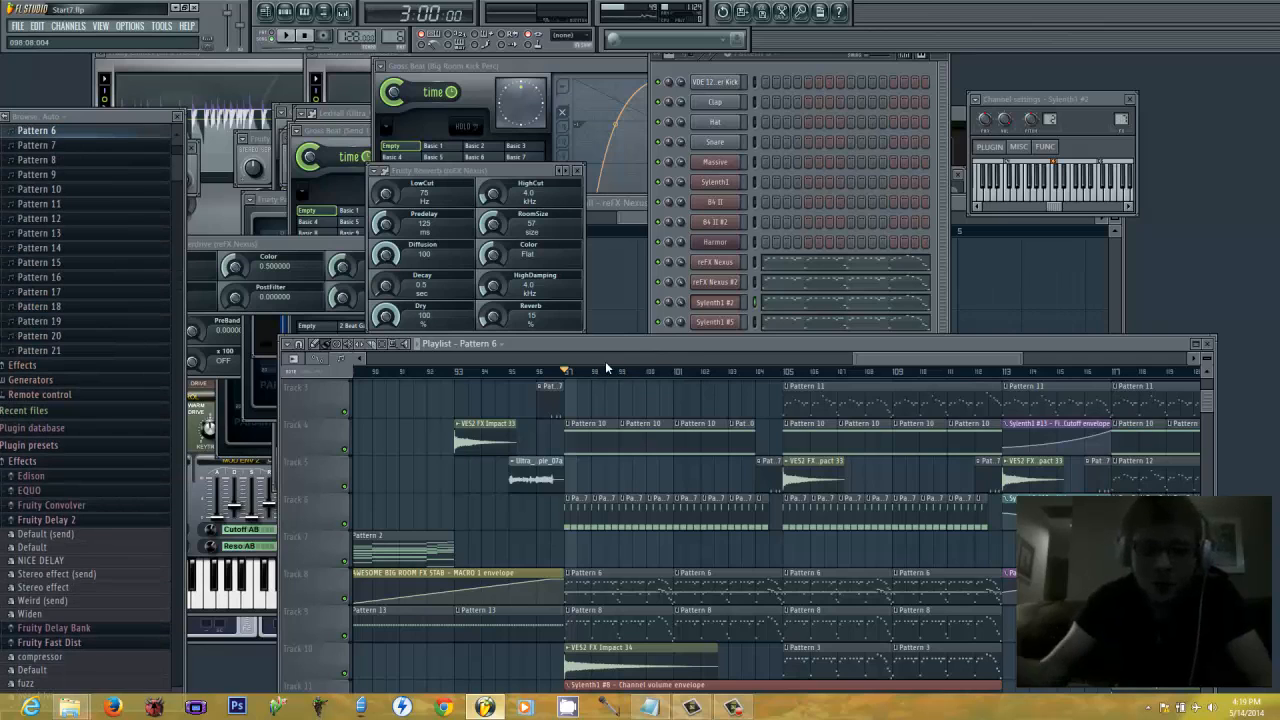
key(space)
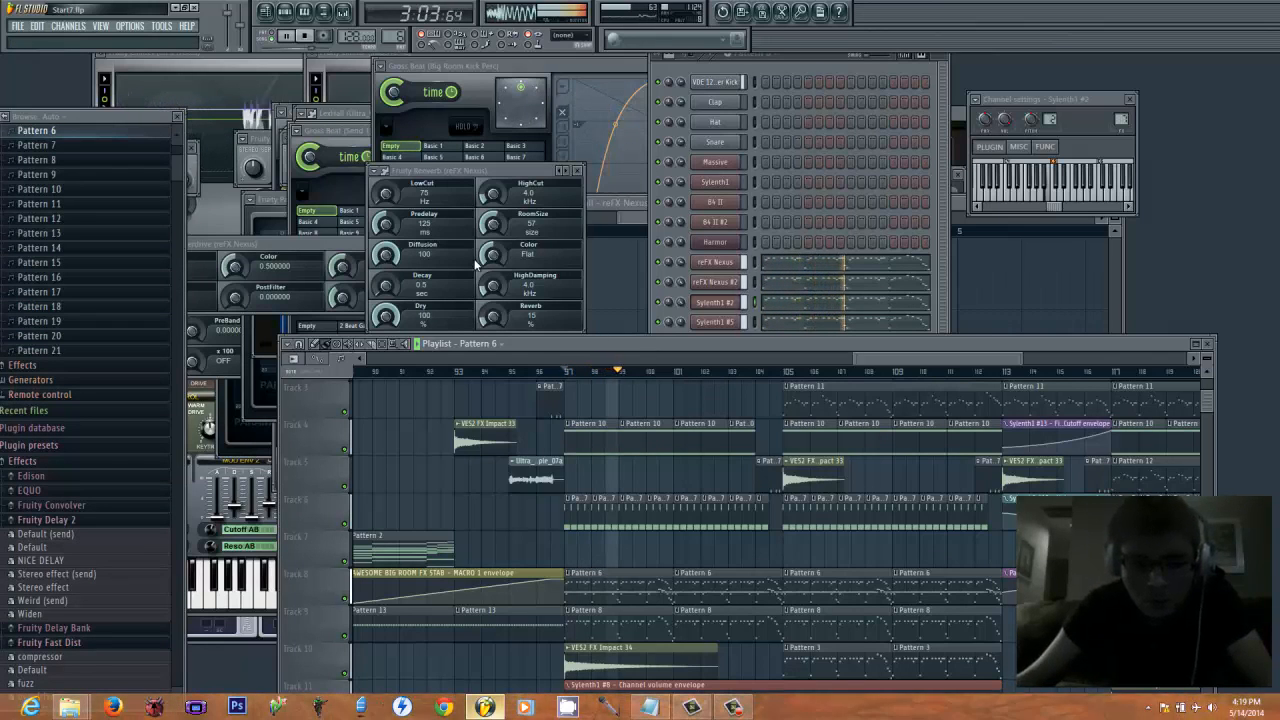
While the drop plays, try higher reverb amounts, return the predelay to 0 ms and set the reverb amount to 16%
scroll(495, 318, up, 8)
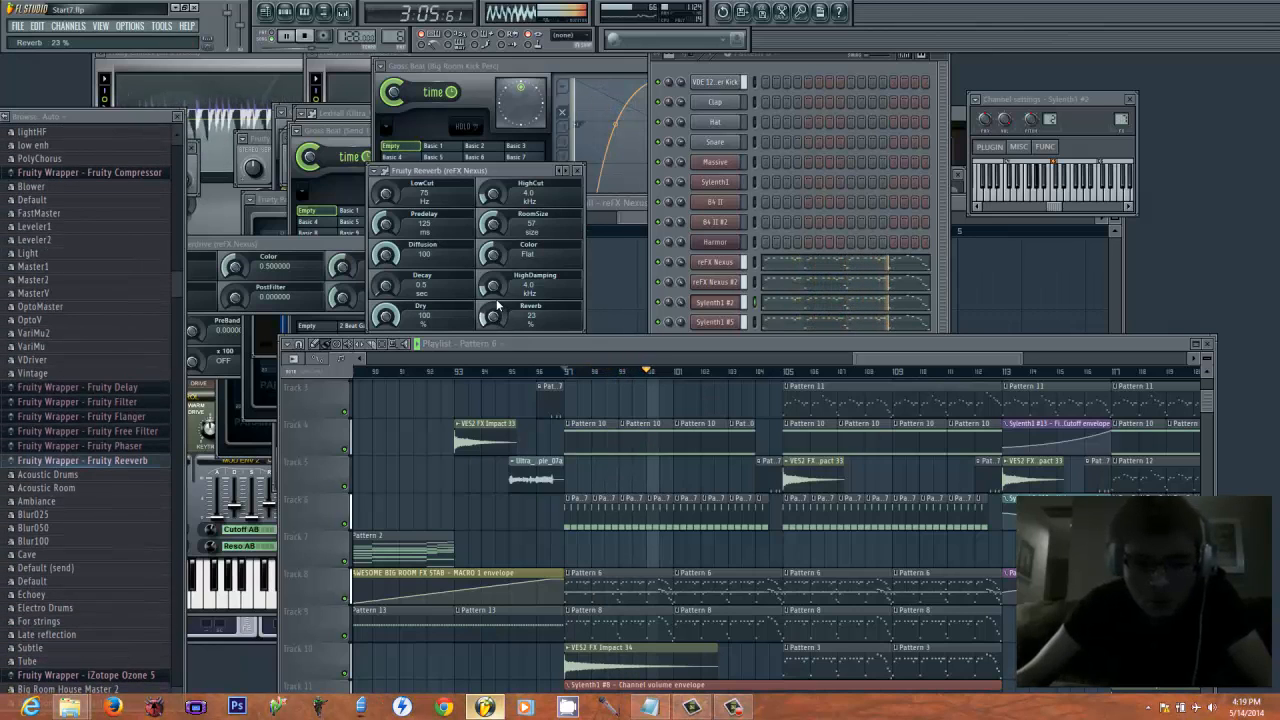
scroll(495, 317, down, 2)
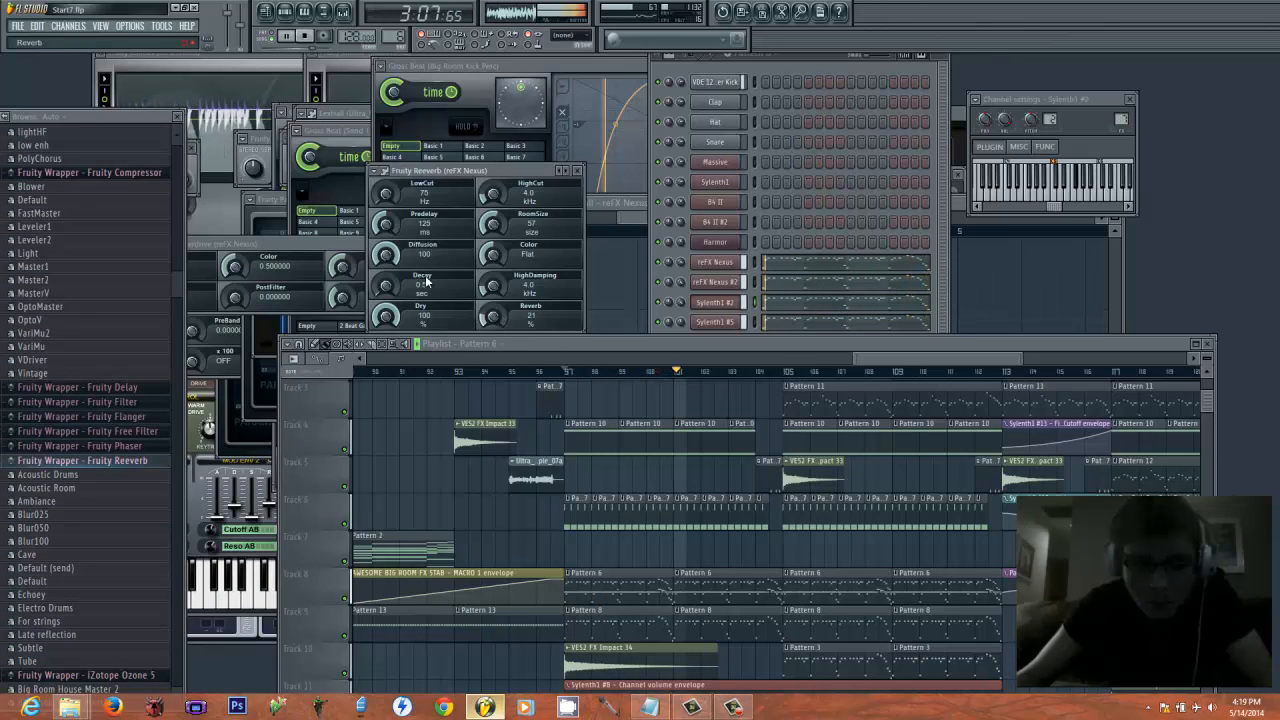
drag(392, 226, 418, 495)
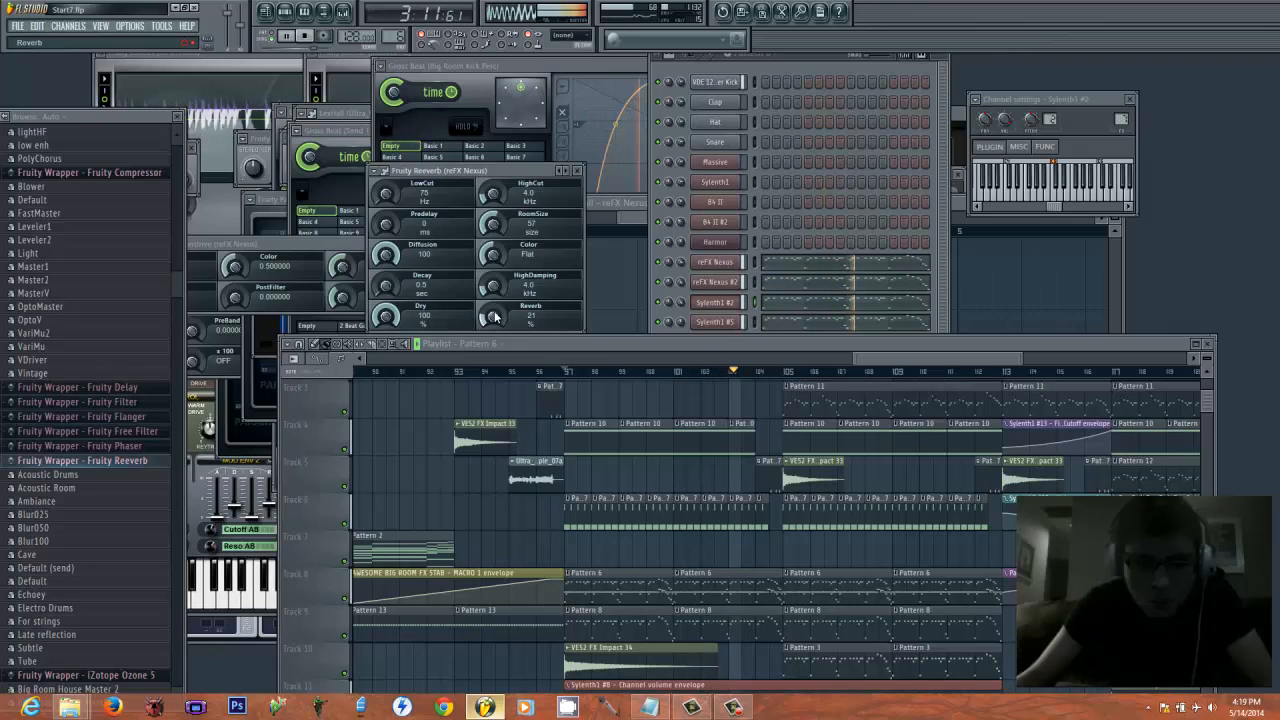
scroll(491, 317, down, 5)
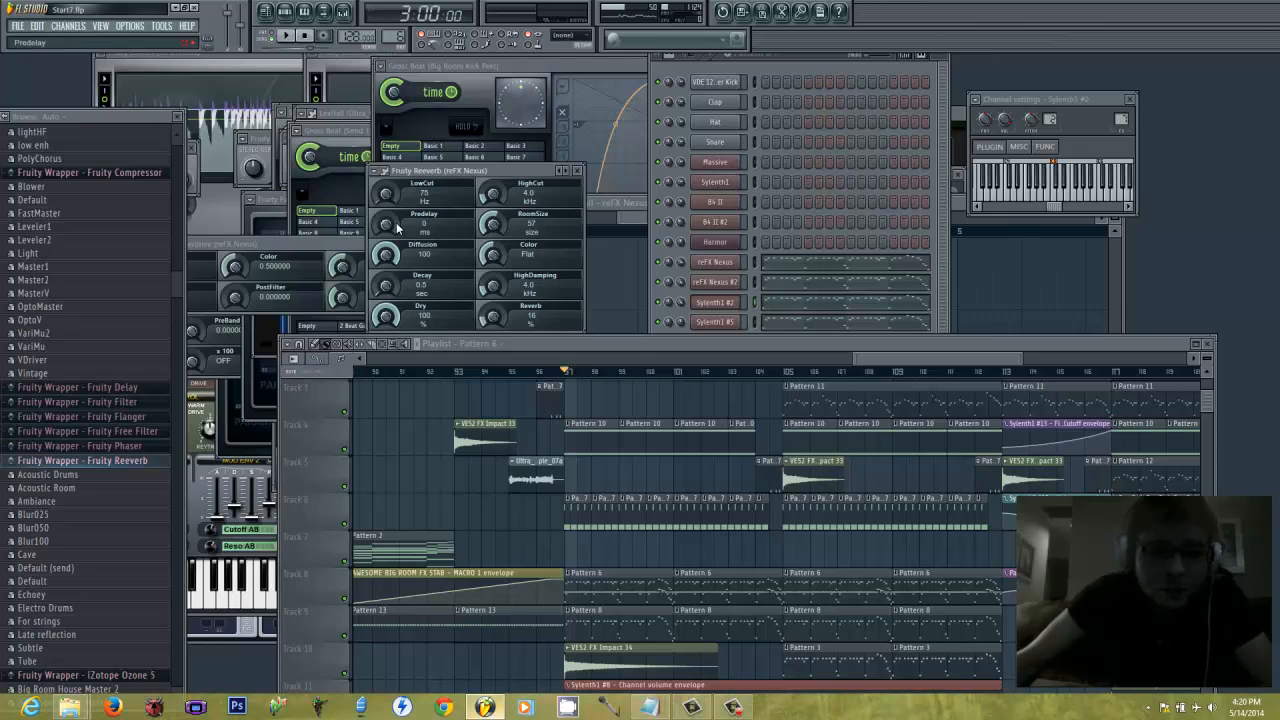
Set the Fruity Reeverb predelay on the reFX Nexus track to 125 ms
scroll(388, 230, up, 10)
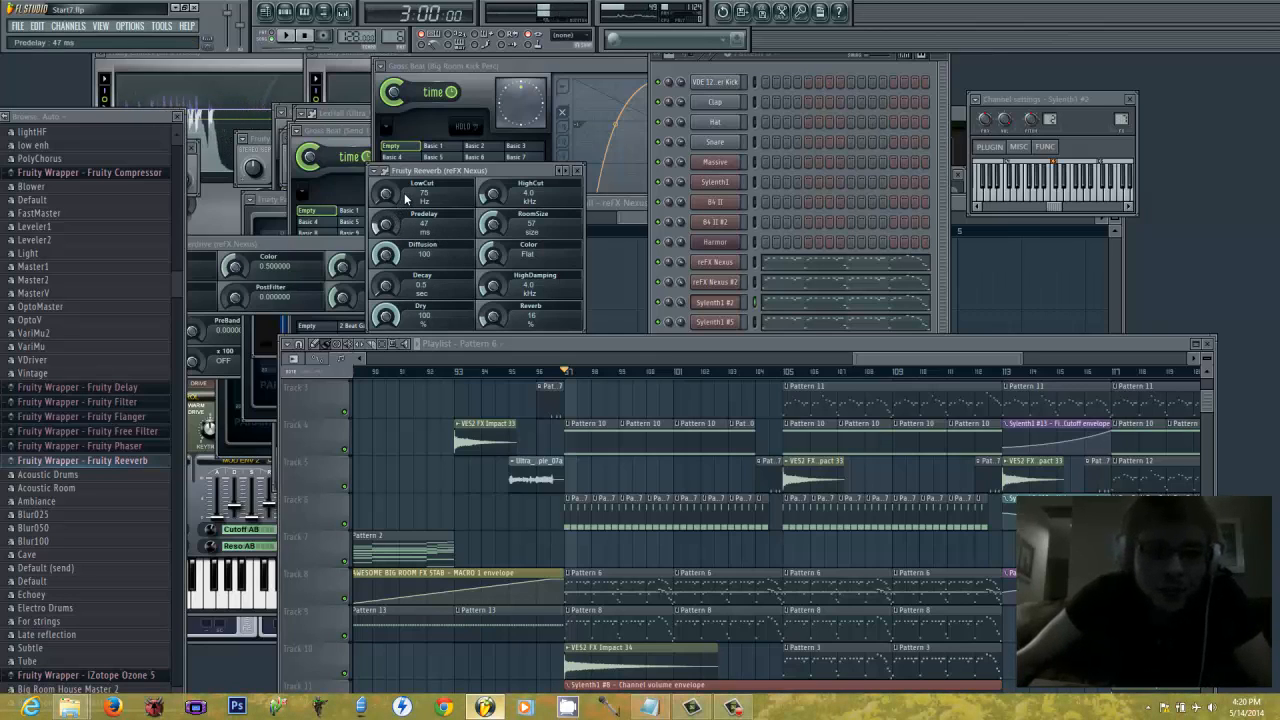
drag(390, 230, 420, 201)
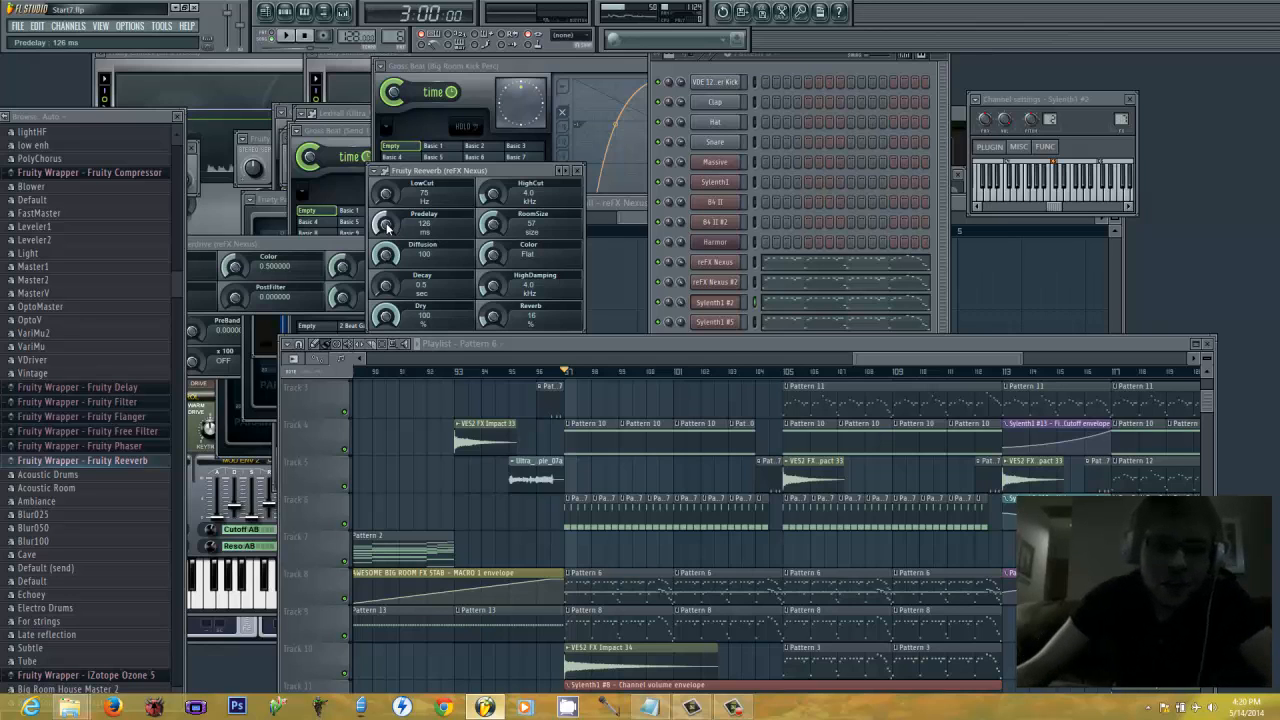
click(815, 343)
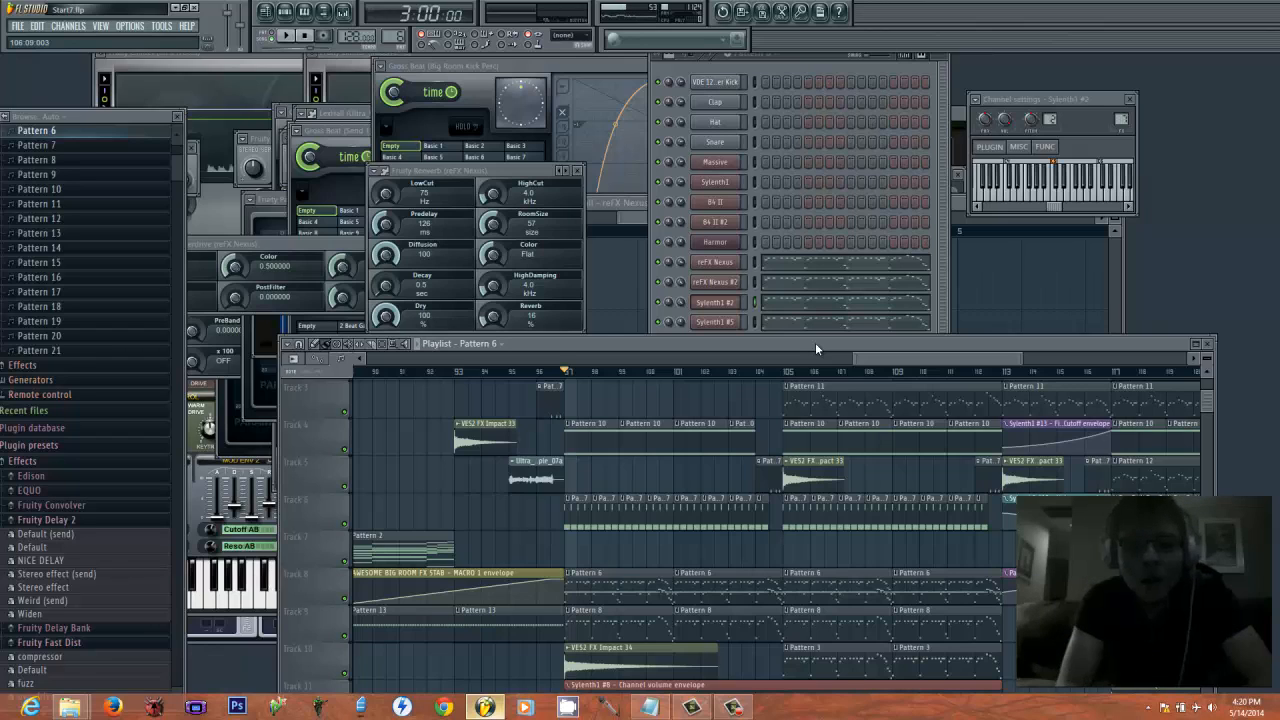
click(386, 224)
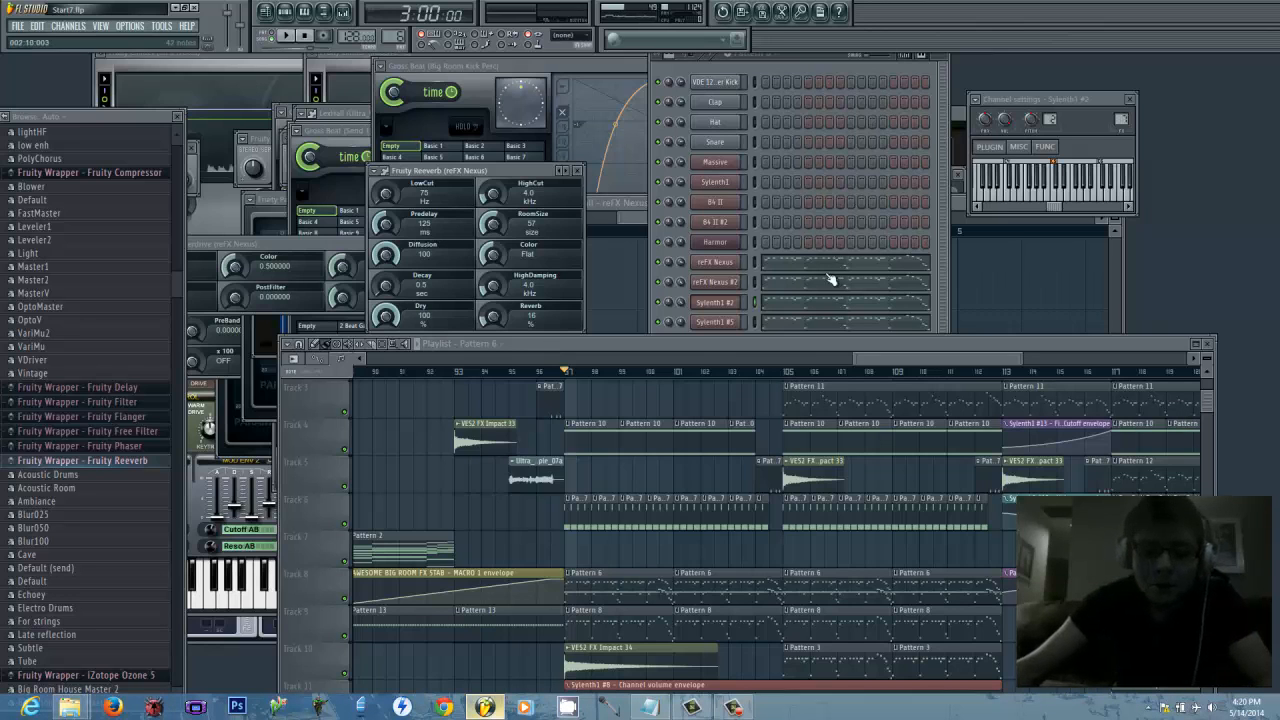
Shift the playlist window slightly up and play the drop from bar 97 and from bar 105
click(805, 337)
drag(805, 337, 785, 300)
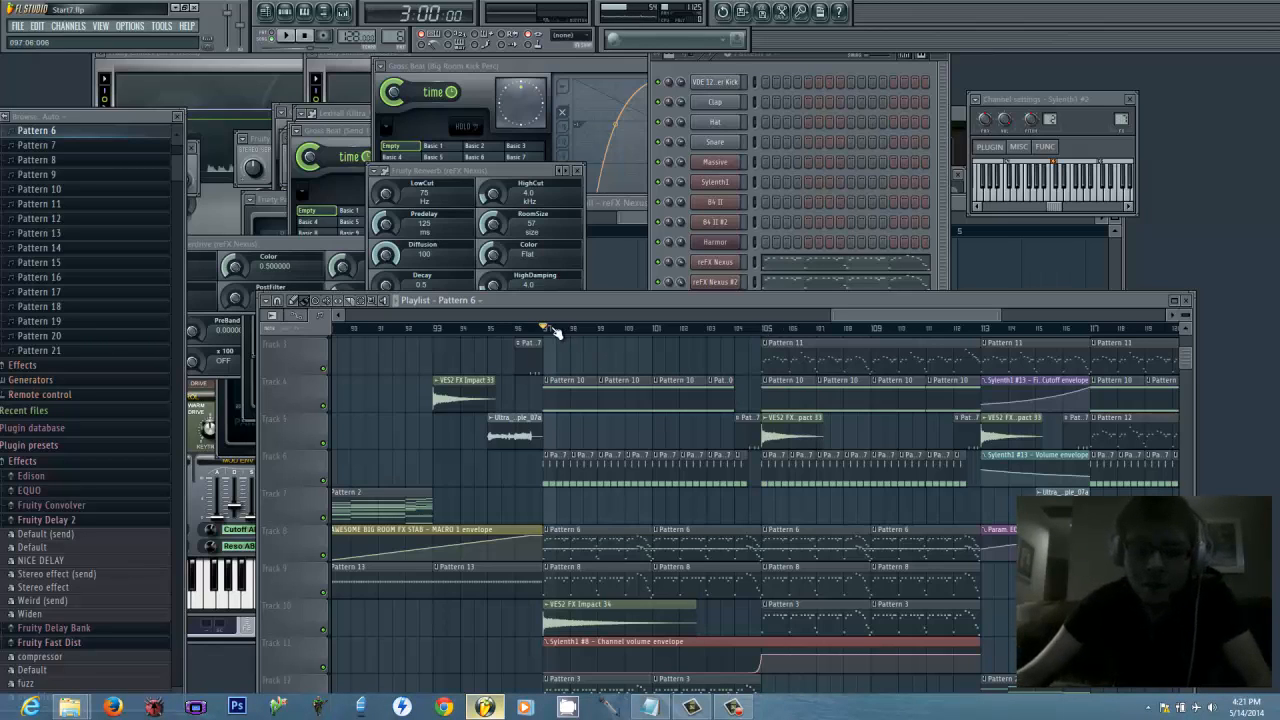
key(space)
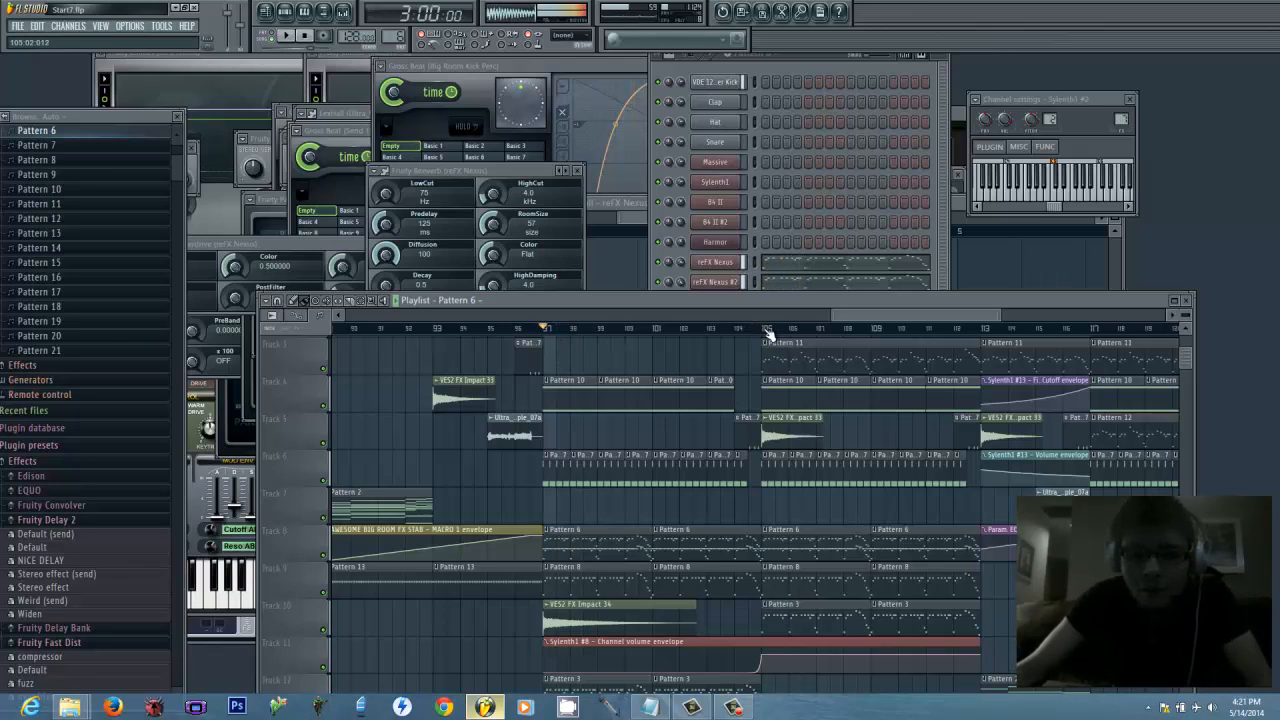
key(space)
click(767, 333)
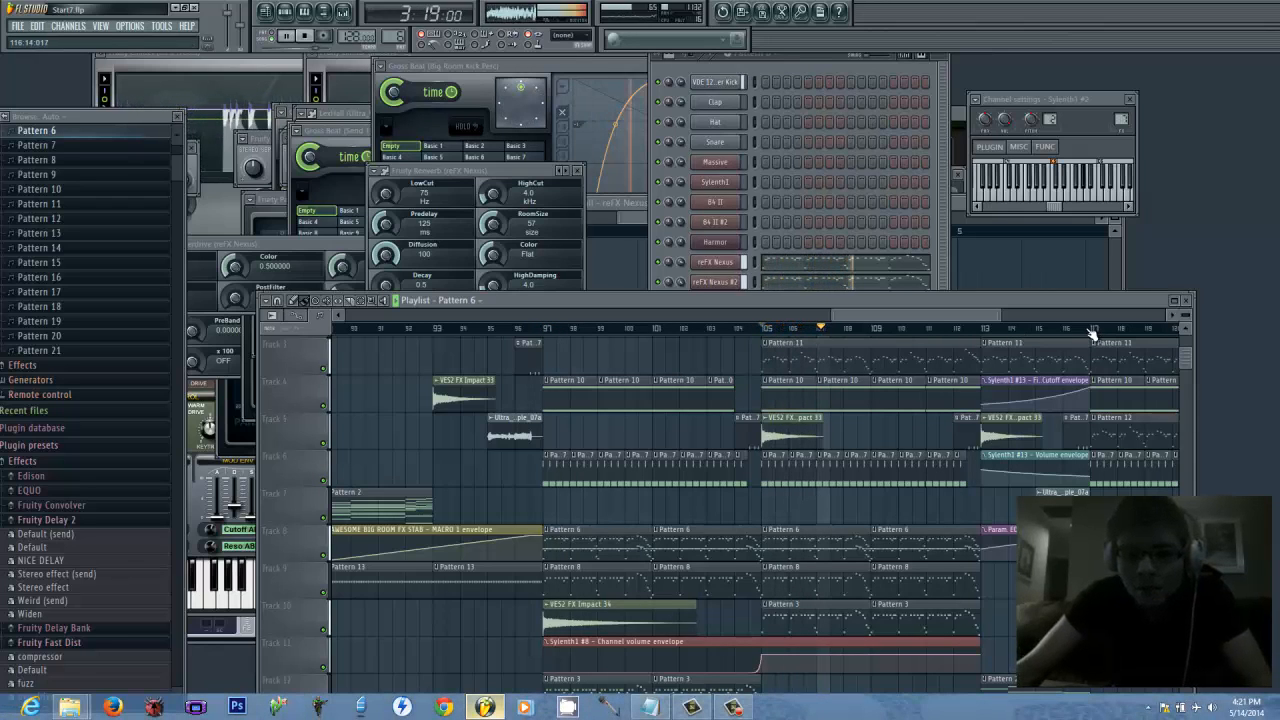
key(space)
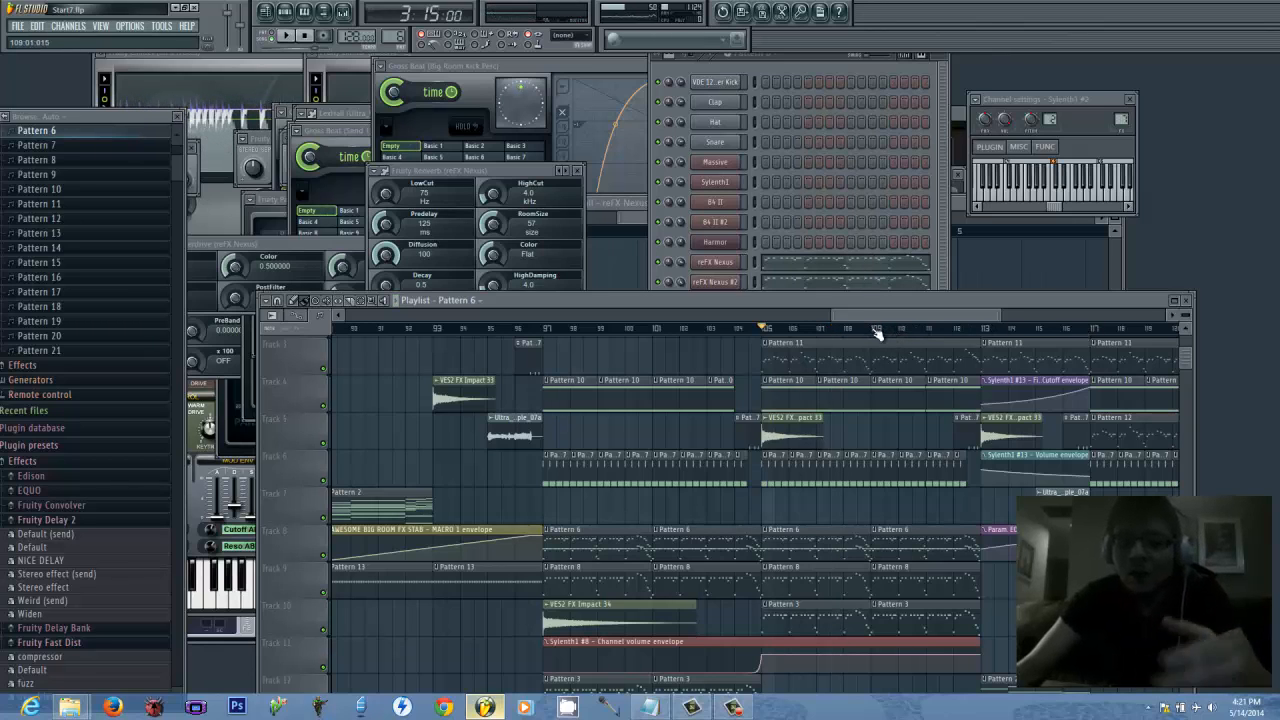
Play the song from bar 117
click(1094, 331)
key(space)
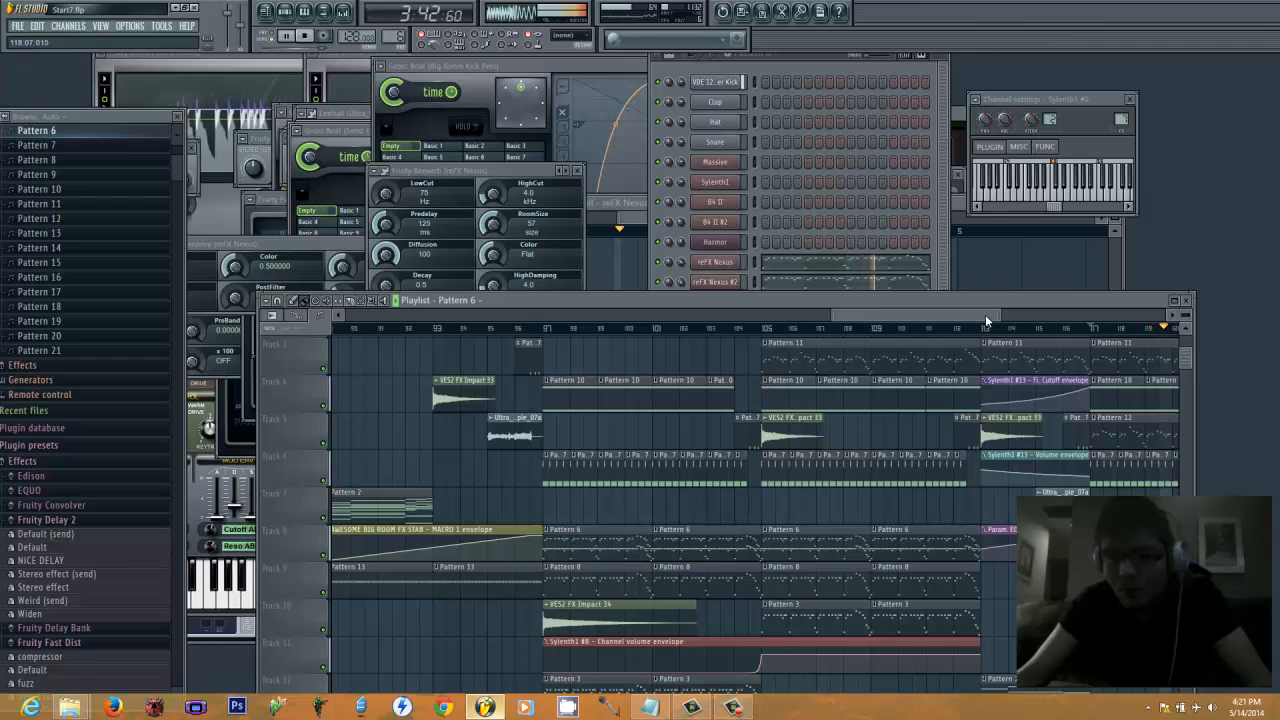
key(space)
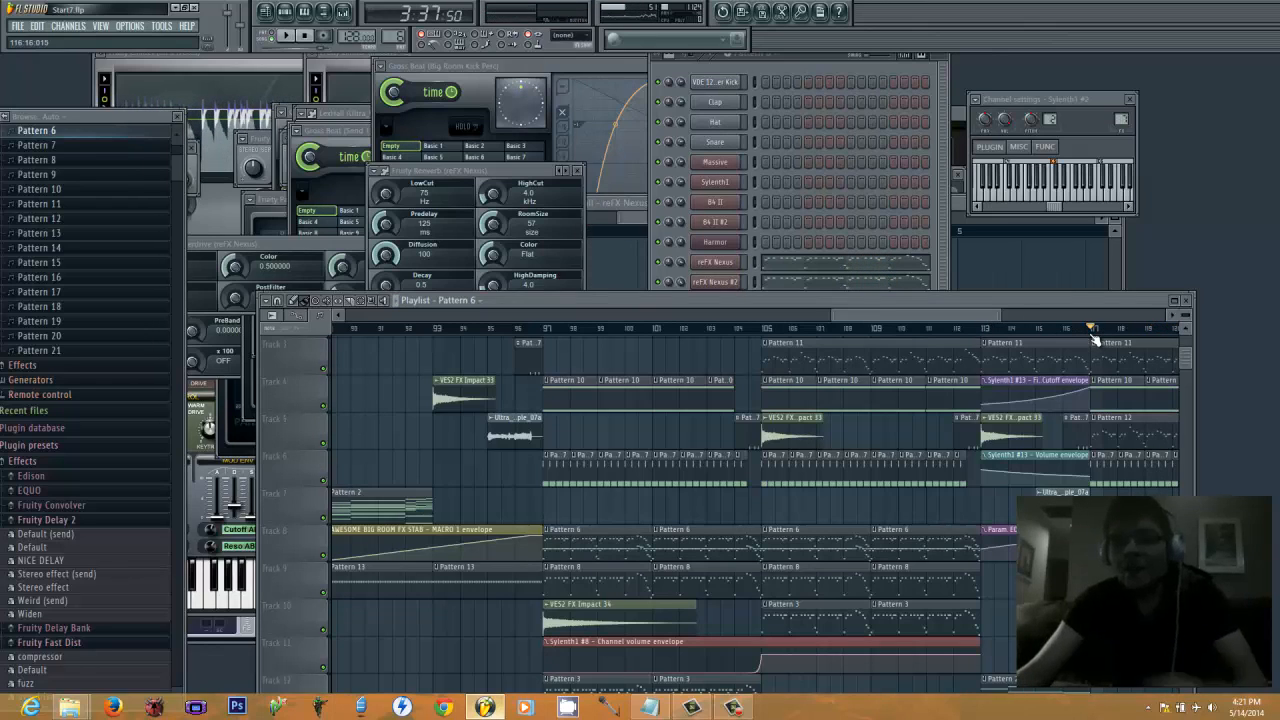
Examine the playlist arrangement around the drop, from the upper automation tracks down to the lower pattern tracks
drag(988, 315, 1029, 316)
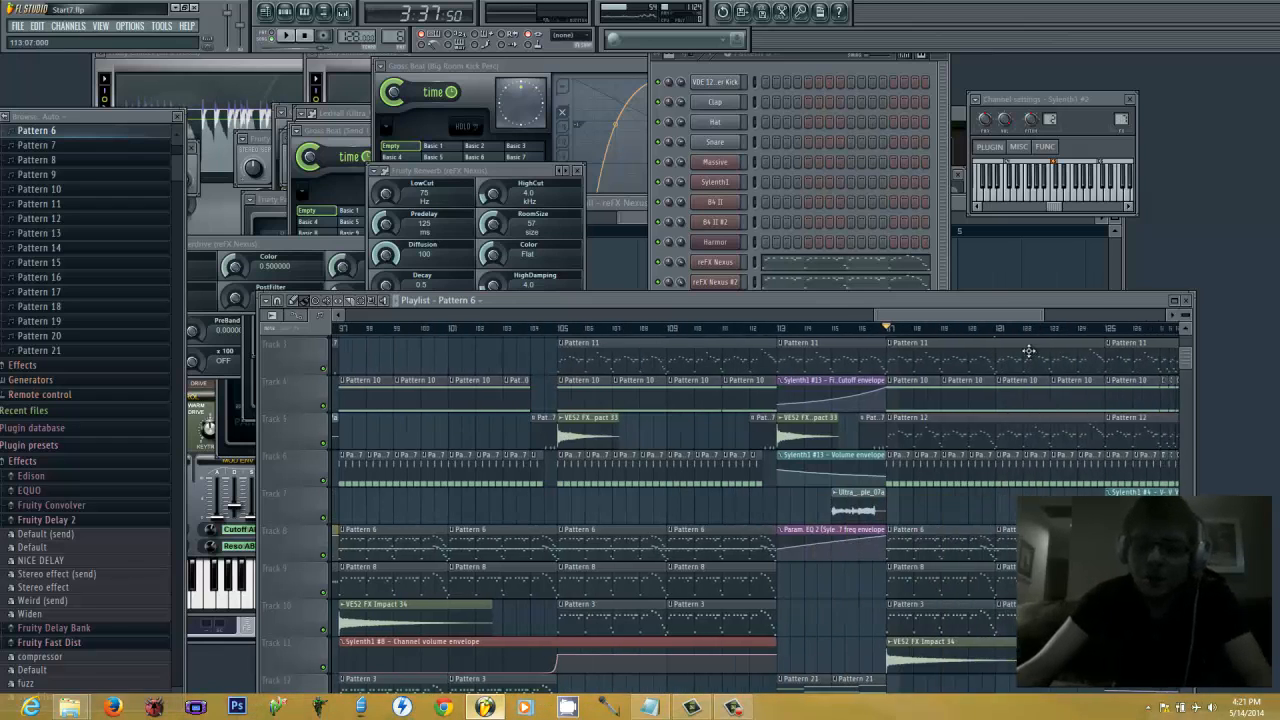
mouse_move(1008, 438)
mouse_down()
mouse_move(1000, 451)
mouse_move(988, 438)
mouse_up()
scroll(986, 436, up, 2)
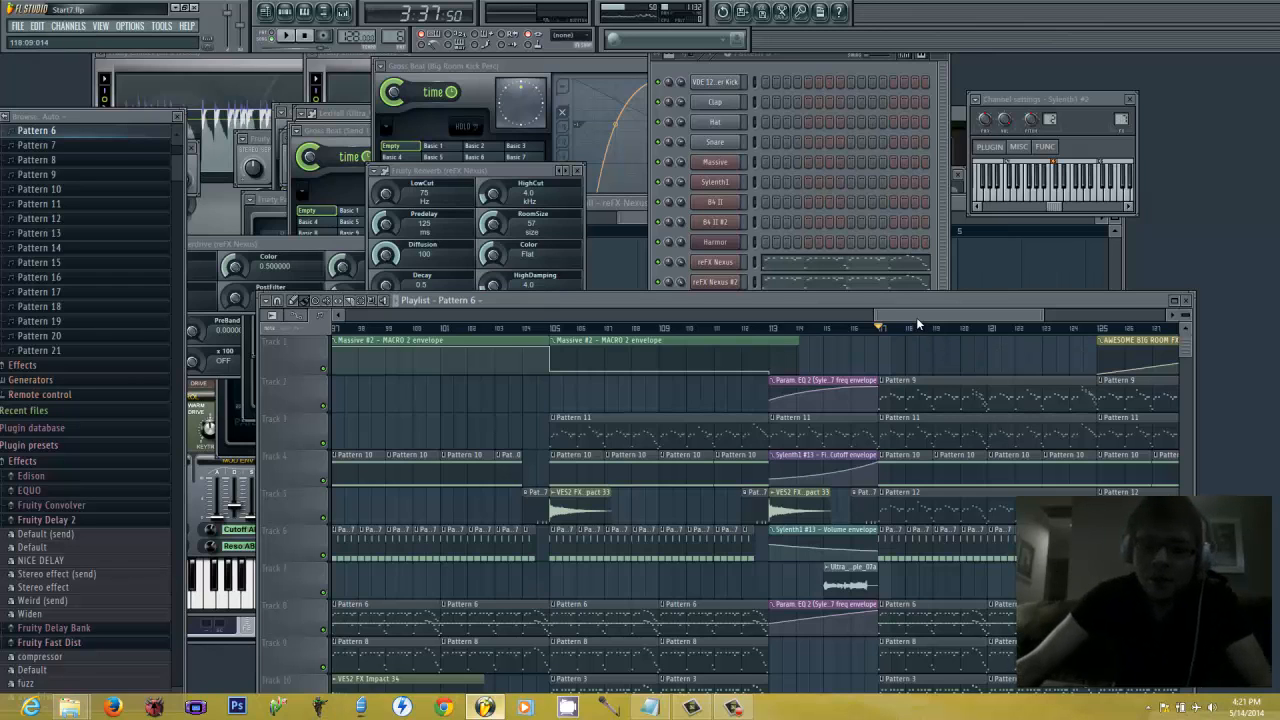
drag(918, 324, 896, 318)
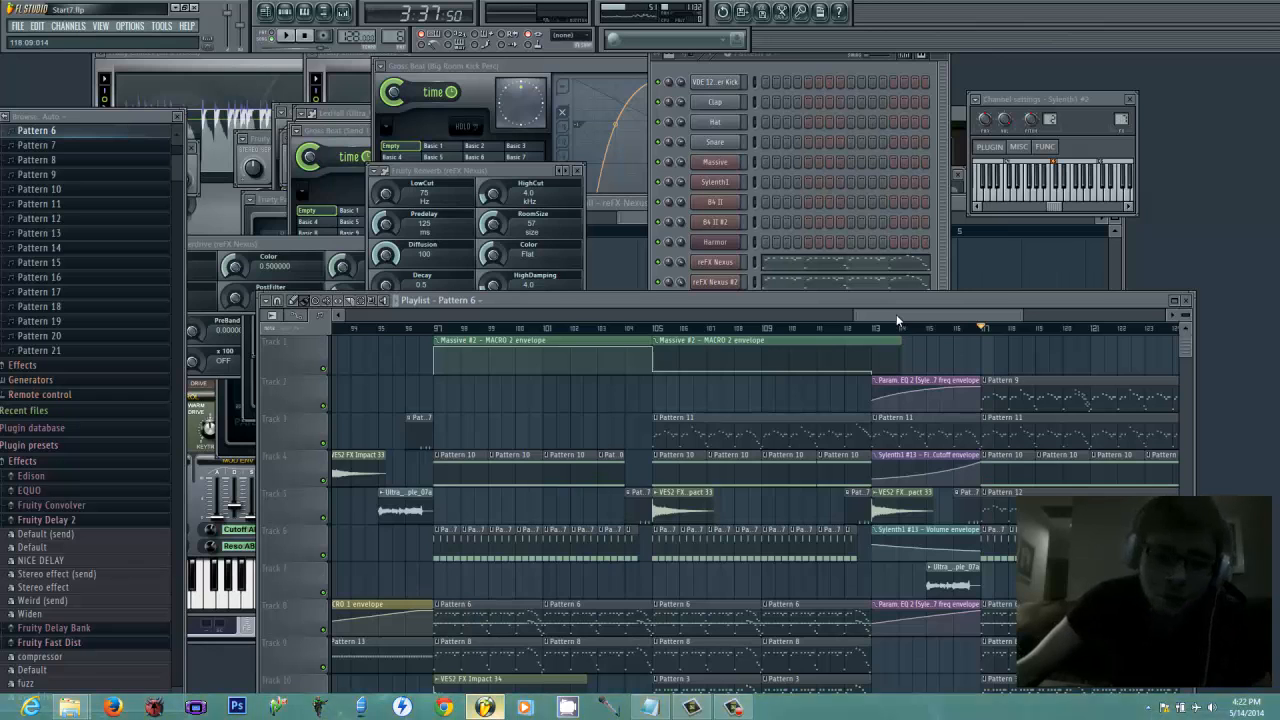
drag(896, 314, 878, 318)
scroll(735, 408, down, 2)
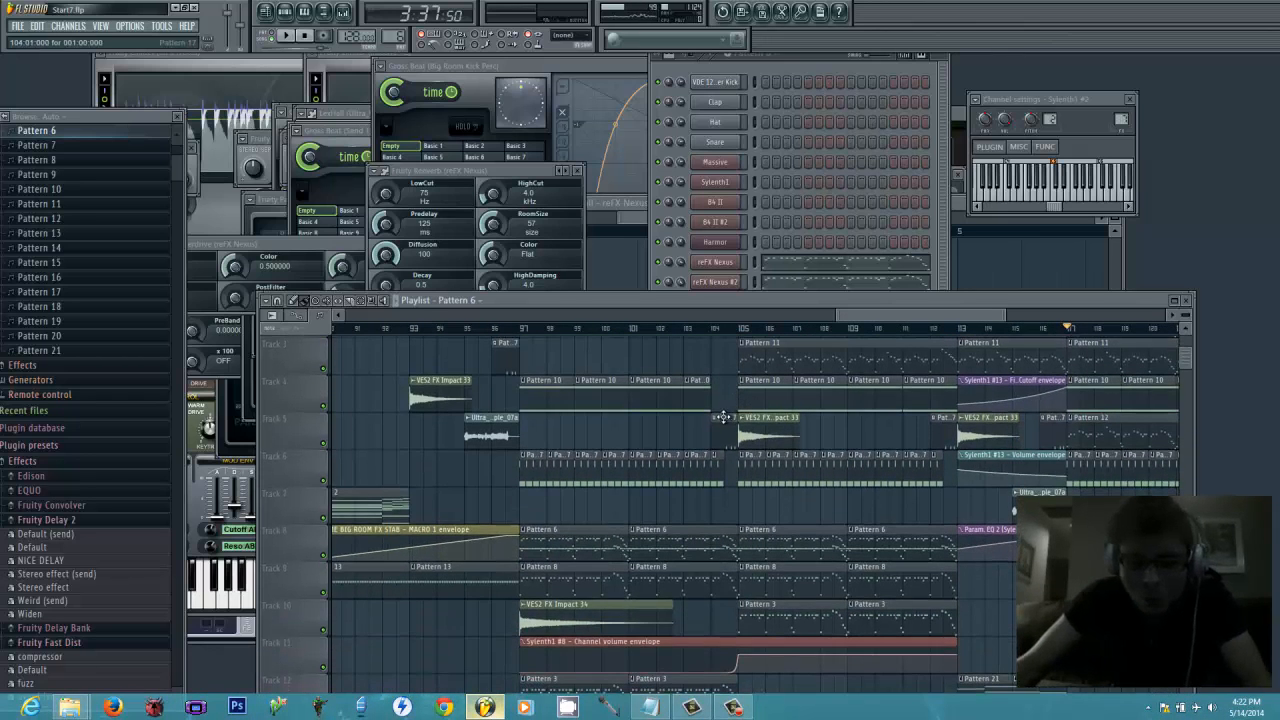
scroll(718, 424, down, 6)
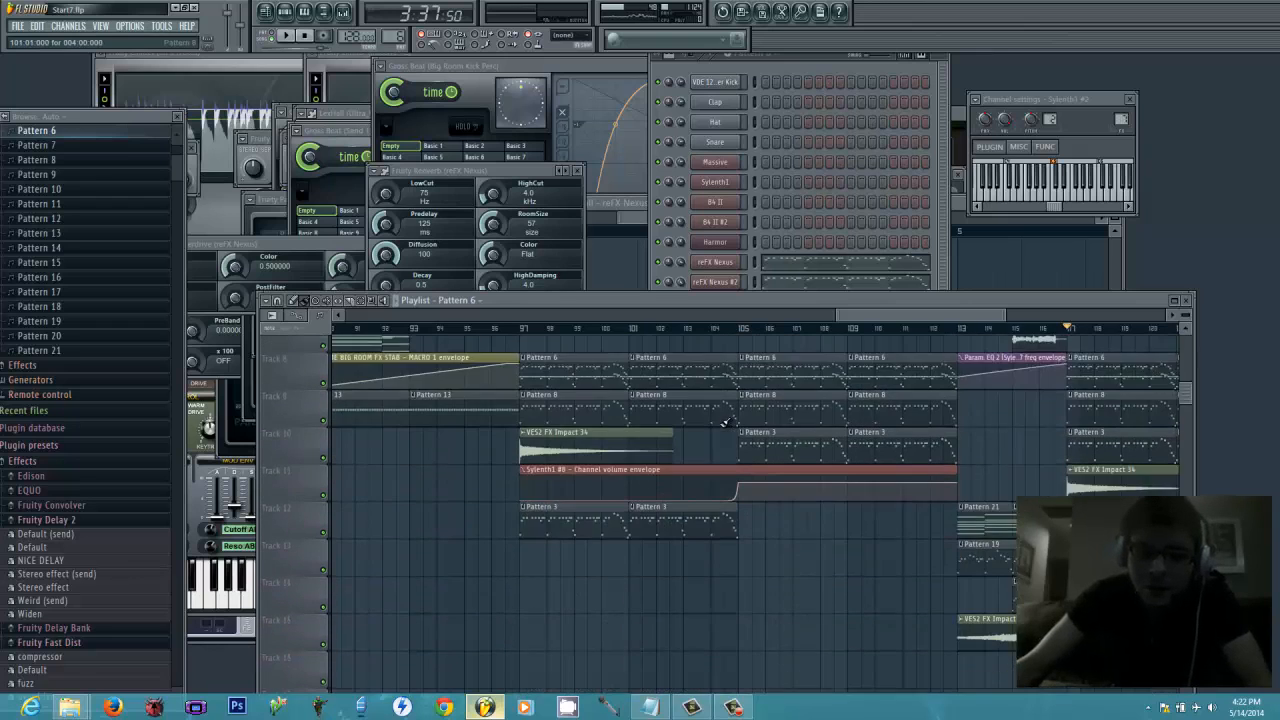
drag(889, 317, 925, 316)
Select Pattern 20 and place four clips of it on playlist track 13 from bar 97 to bar 105
click(809, 90)
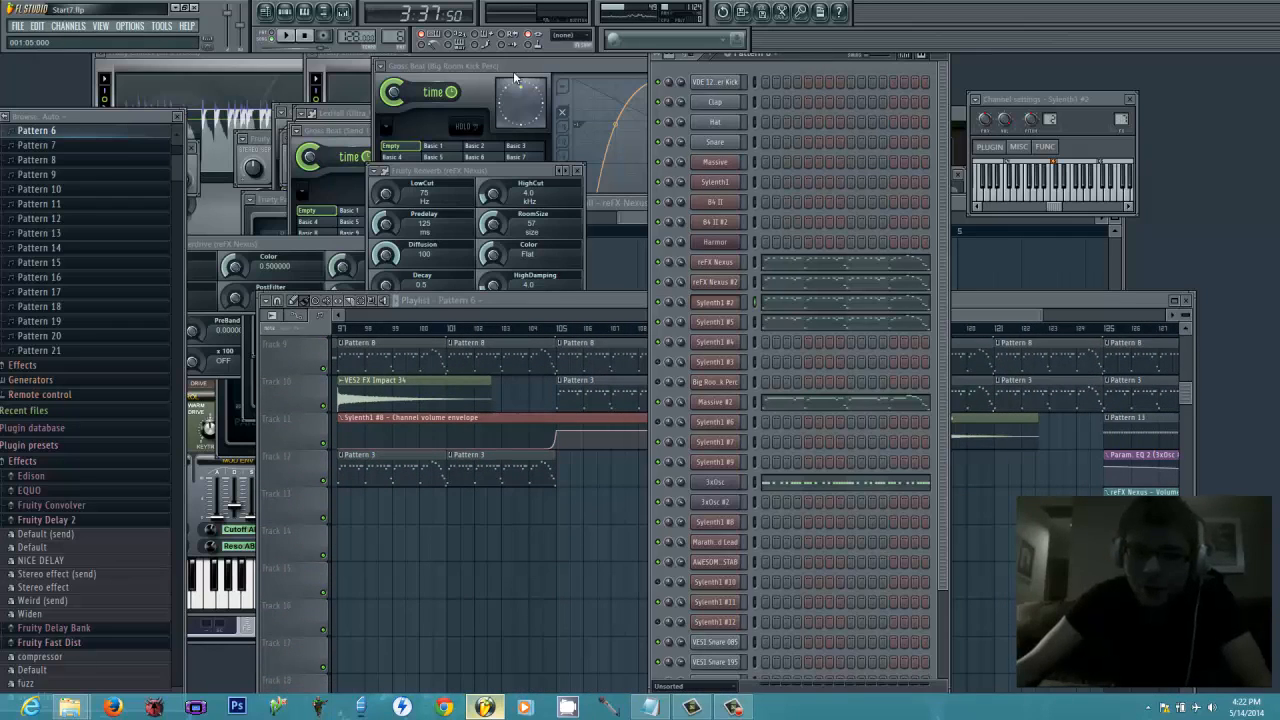
drag(396, 32, 456, 628)
scroll(868, 364, down, 4)
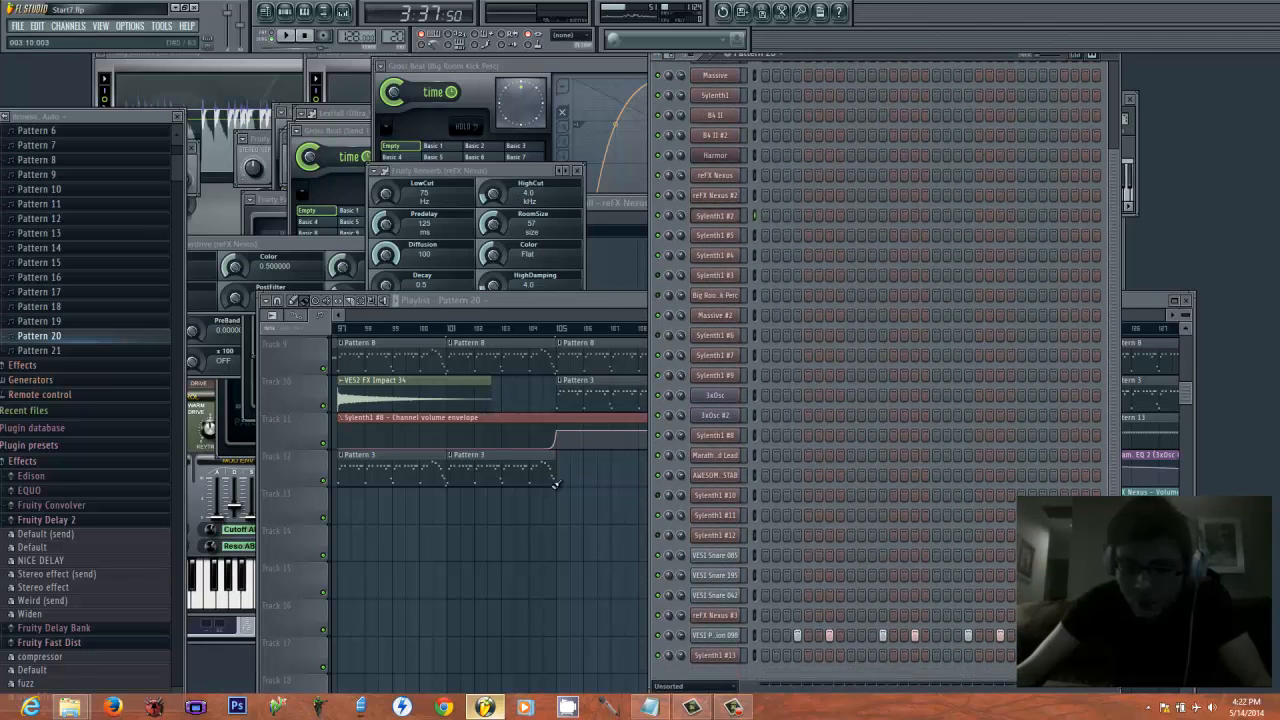
click(792, 300)
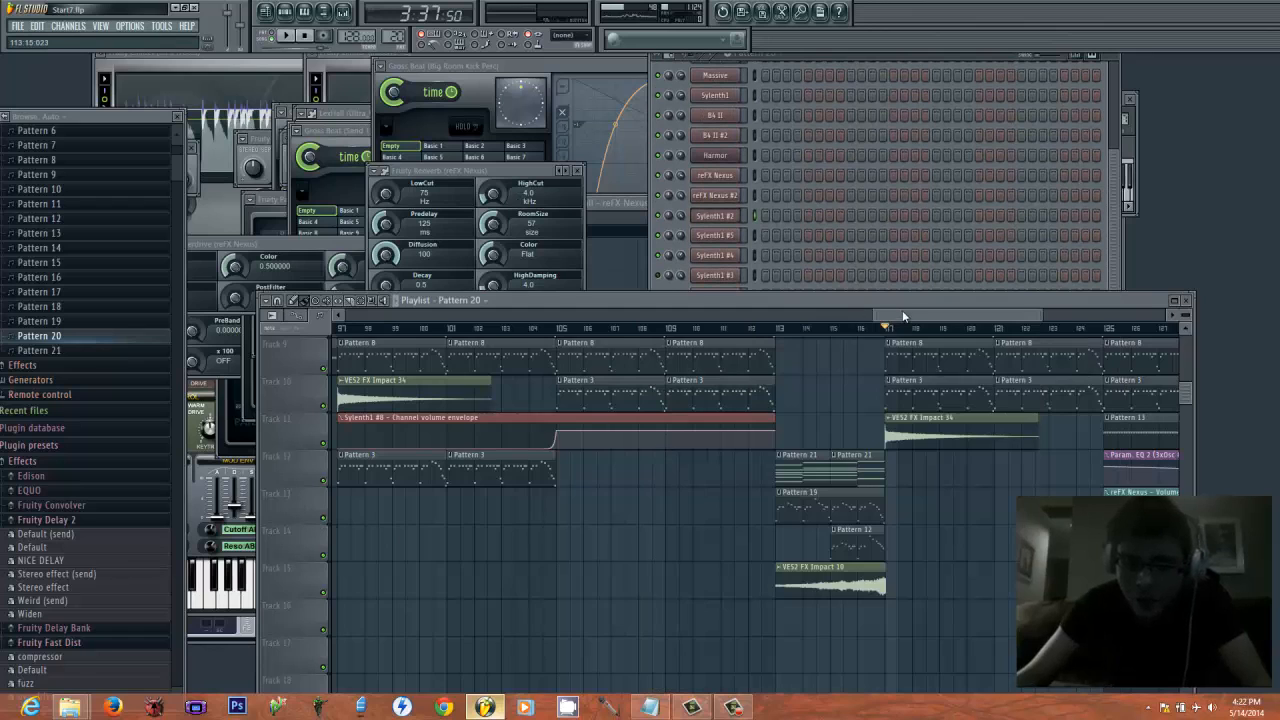
drag(902, 316, 852, 316)
drag(588, 505, 760, 498)
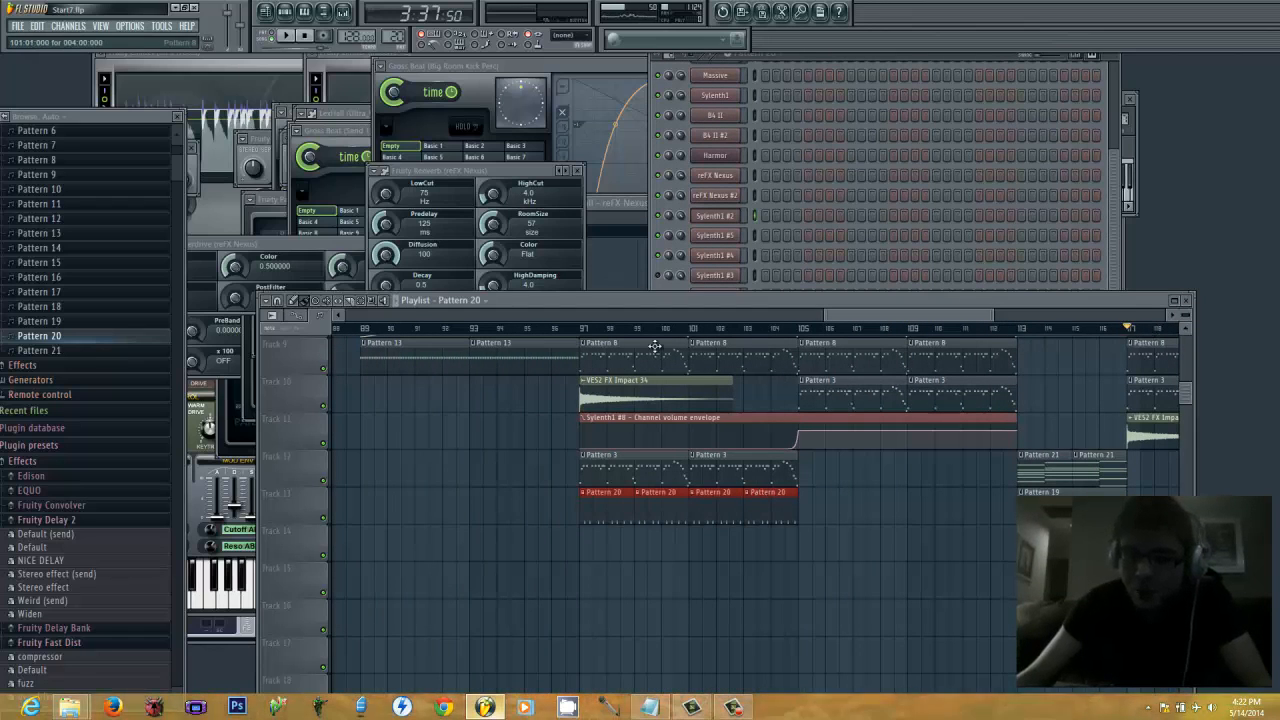
Play the drop from bar 97 with the Pattern 20 clips and delete those four clips from track 13
click(583, 331)
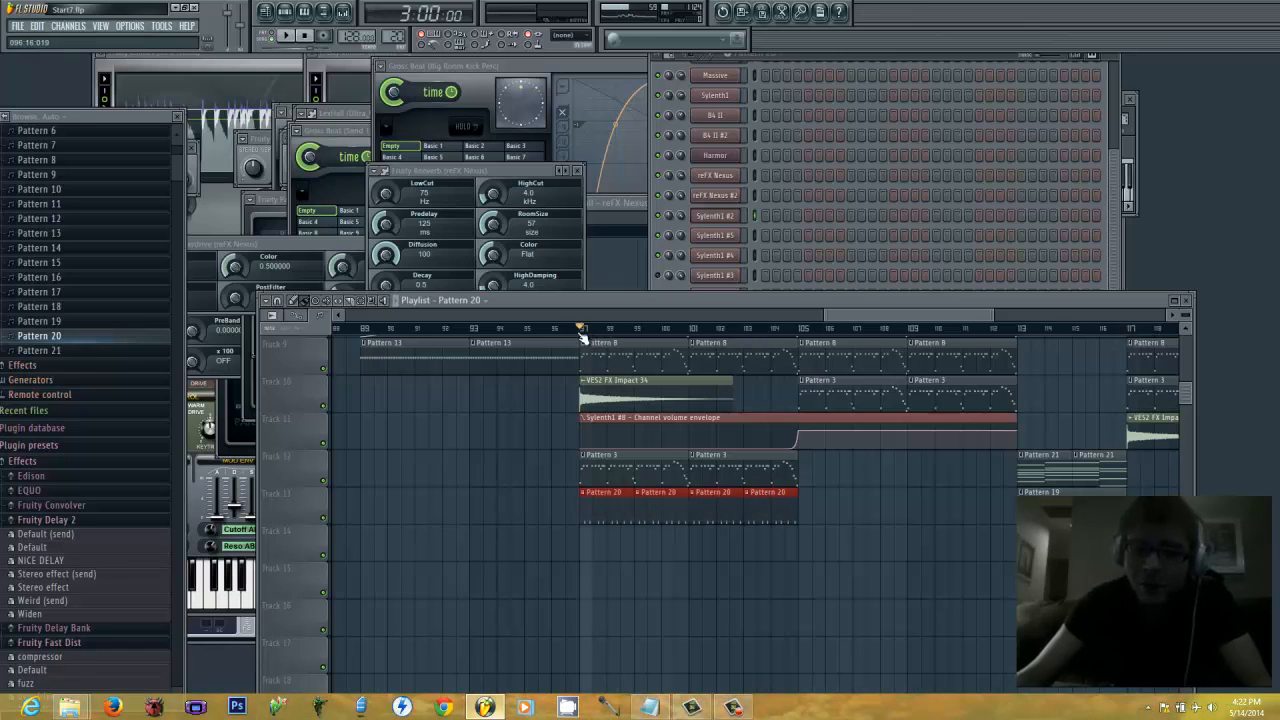
key(space)
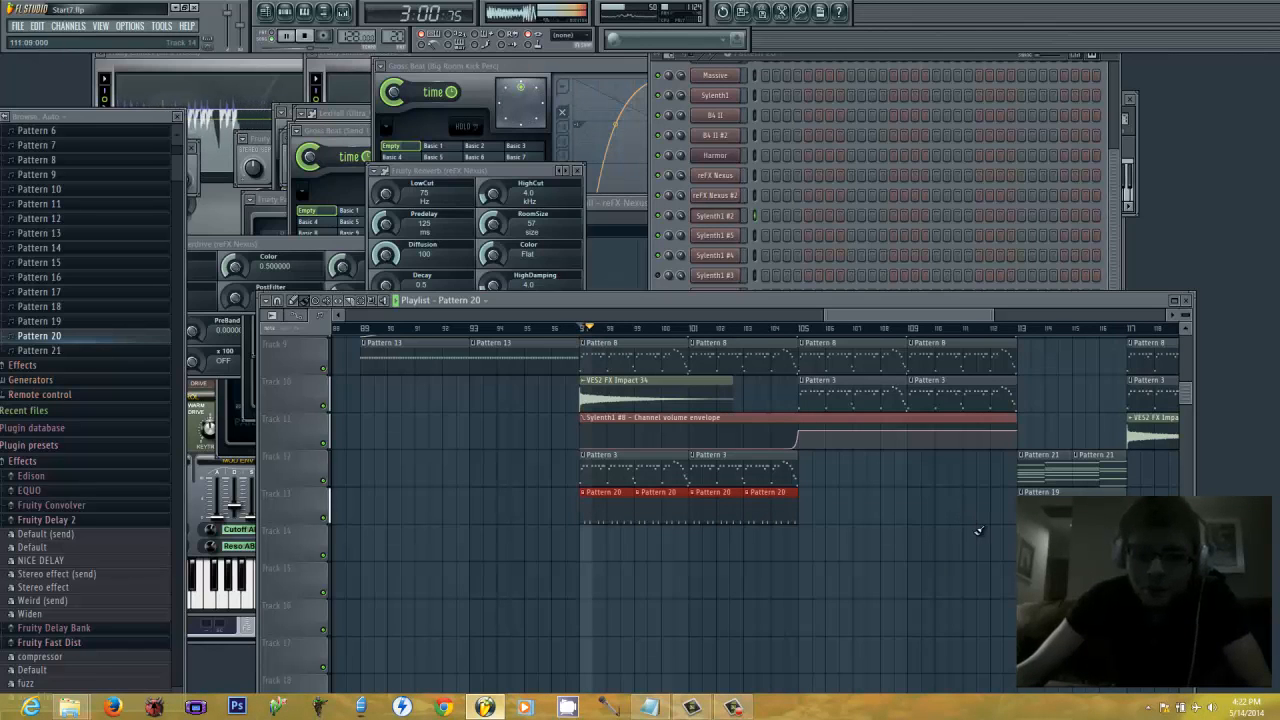
click(852, 55)
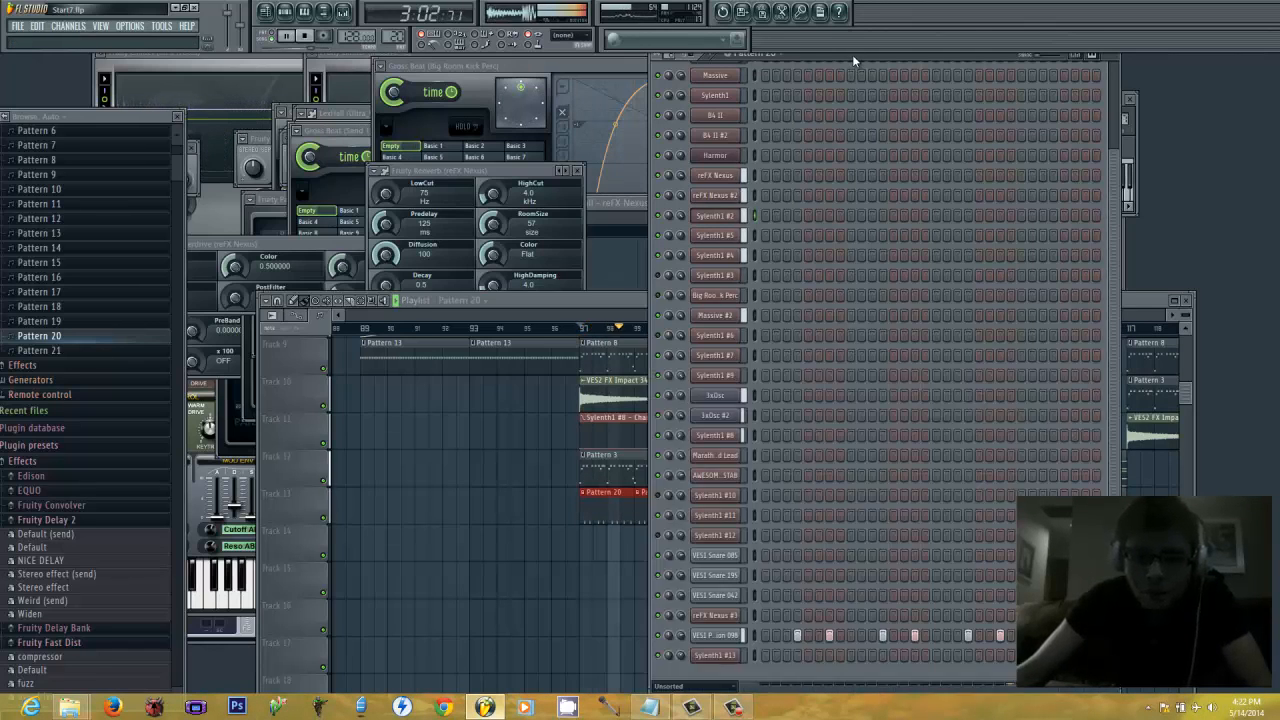
click(292, 40)
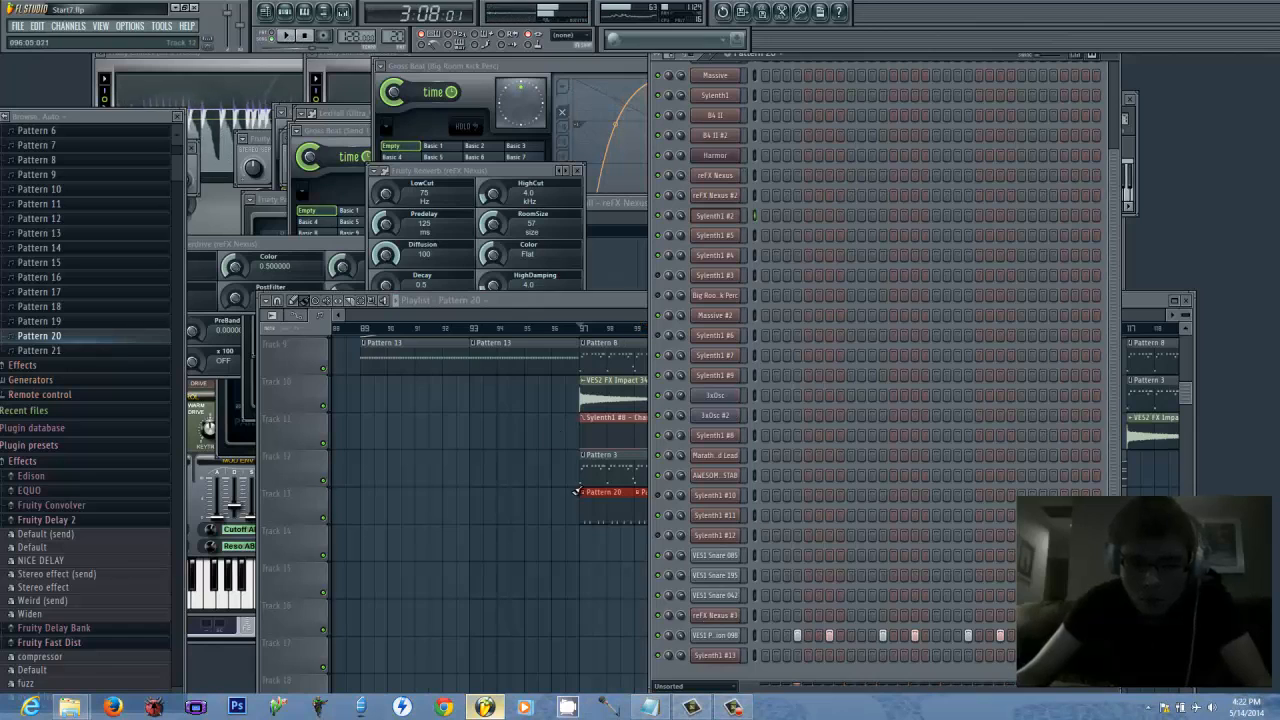
drag(596, 512, 760, 512)
right_click(760, 512)
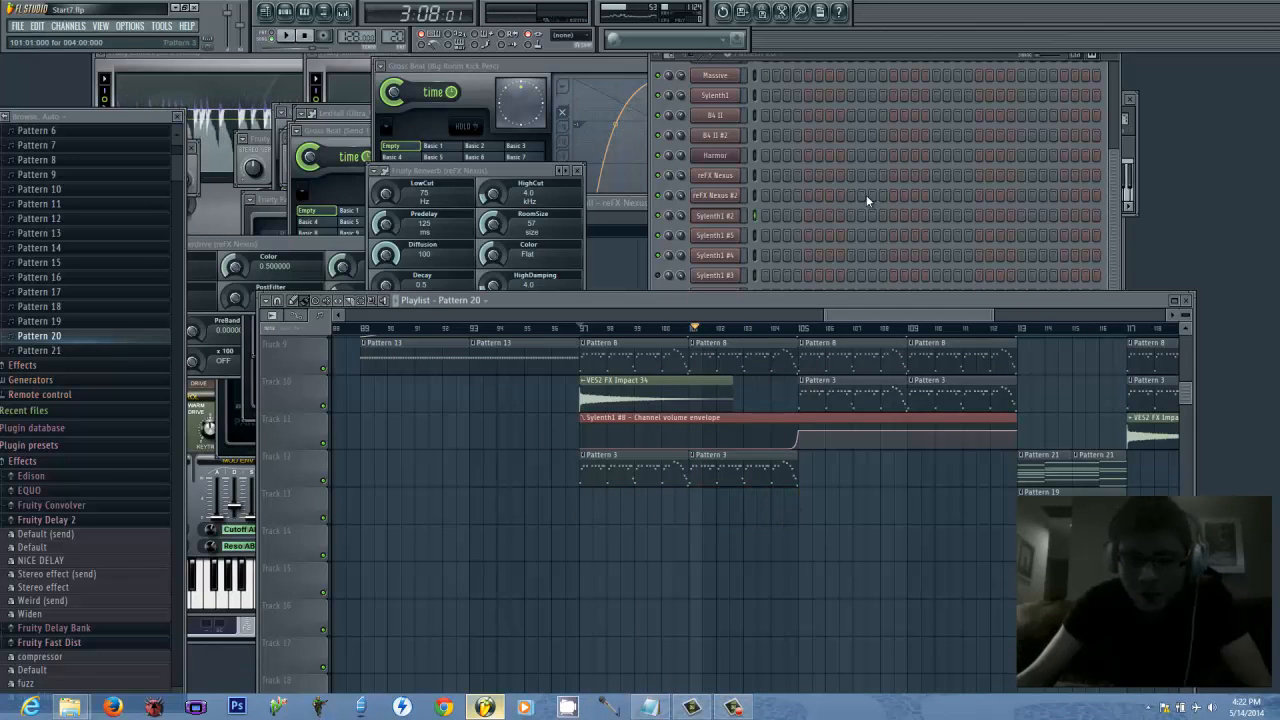
Play Pattern 20 on its own in pattern mode
click(897, 55)
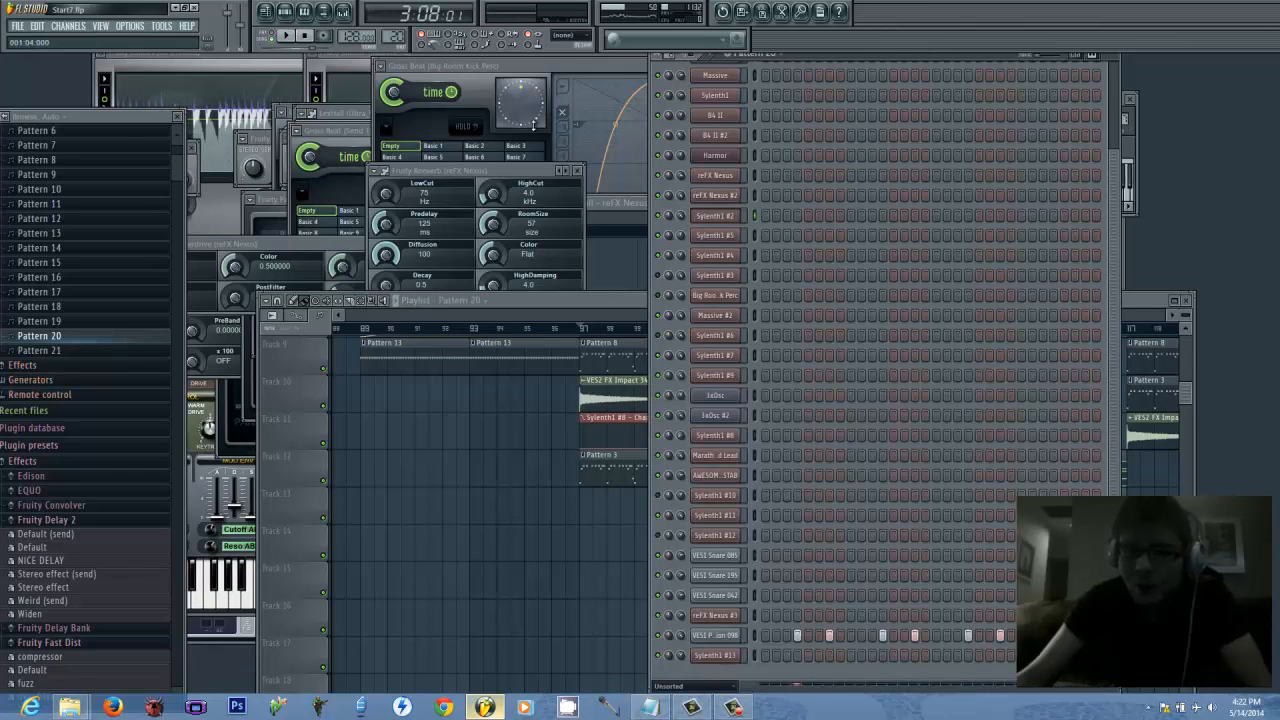
click(287, 36)
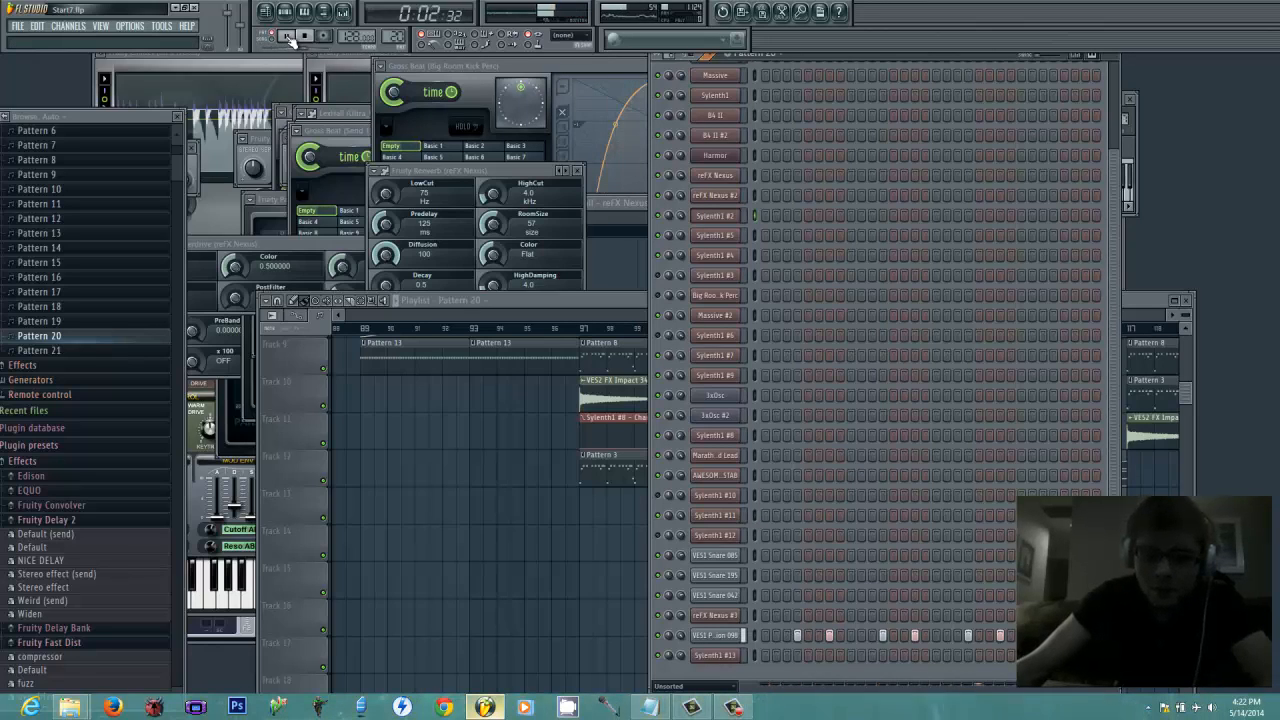
click(287, 36)
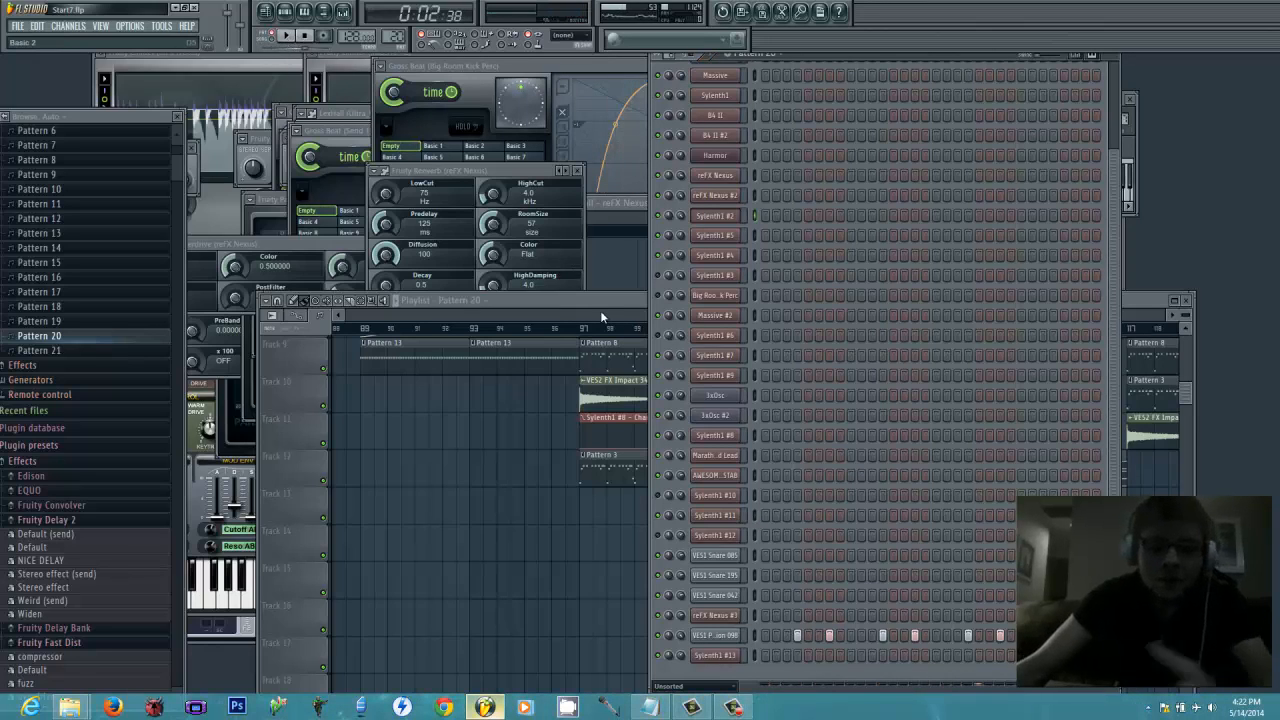
Open the Pattern 17 clip at bar 104 on playlist track 5 and play that pattern
click(600, 303)
scroll(640, 420, up, 2)
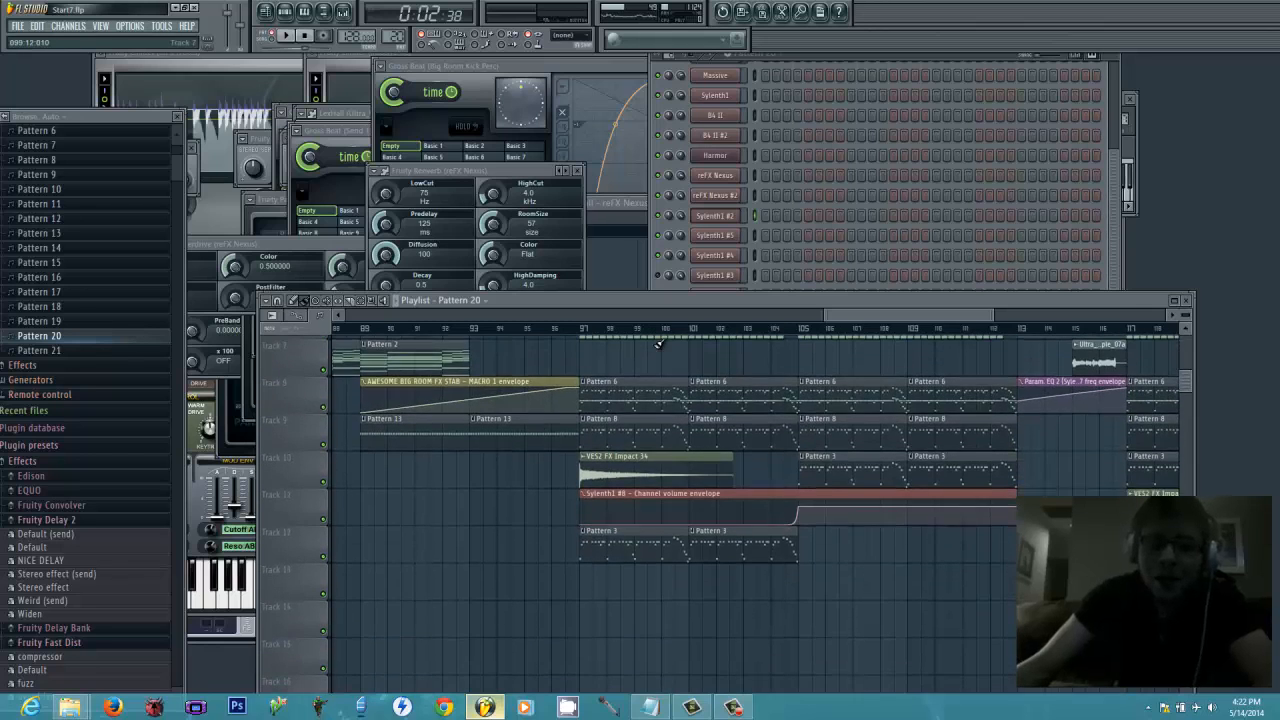
scroll(658, 344, up, 1)
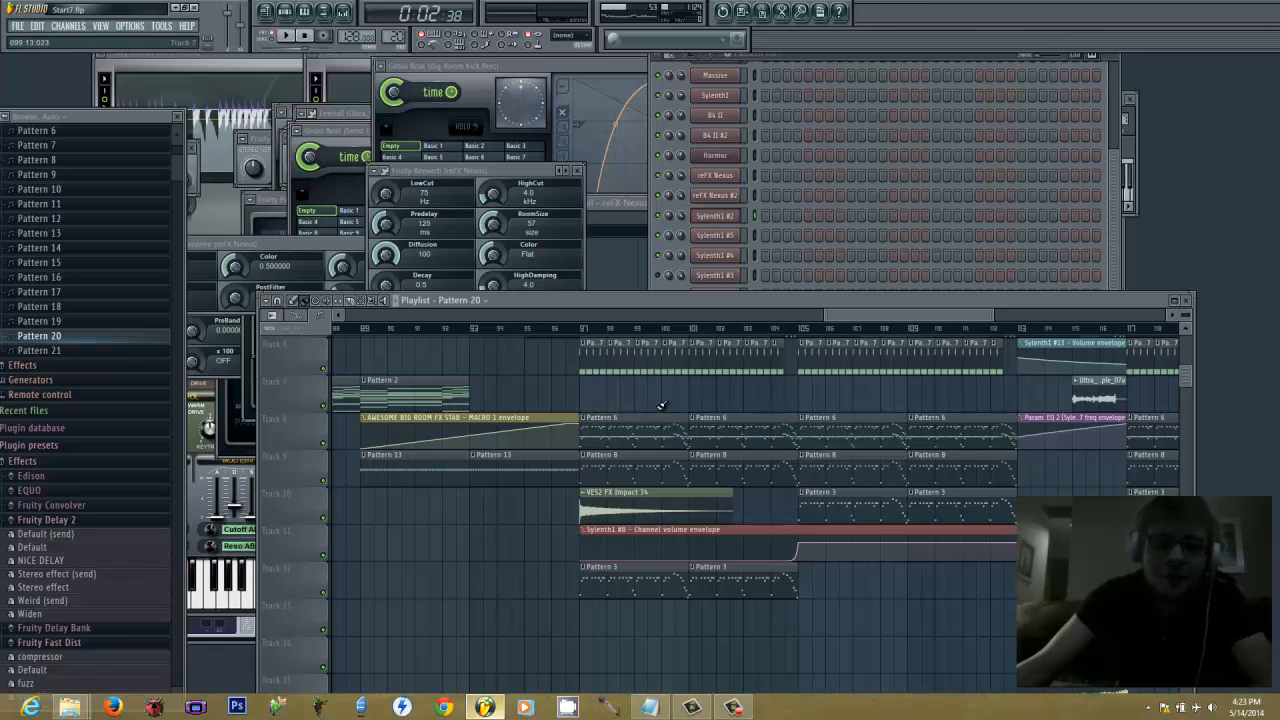
drag(893, 321, 933, 310)
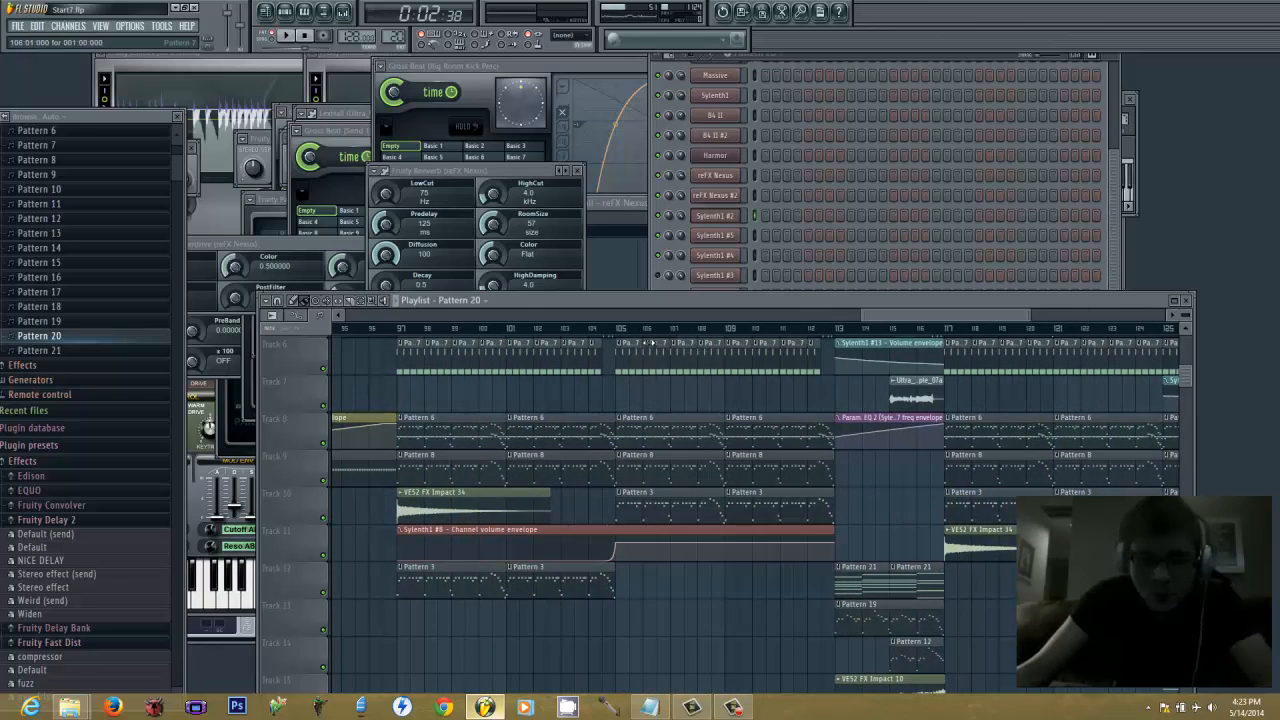
scroll(617, 333, up, 3)
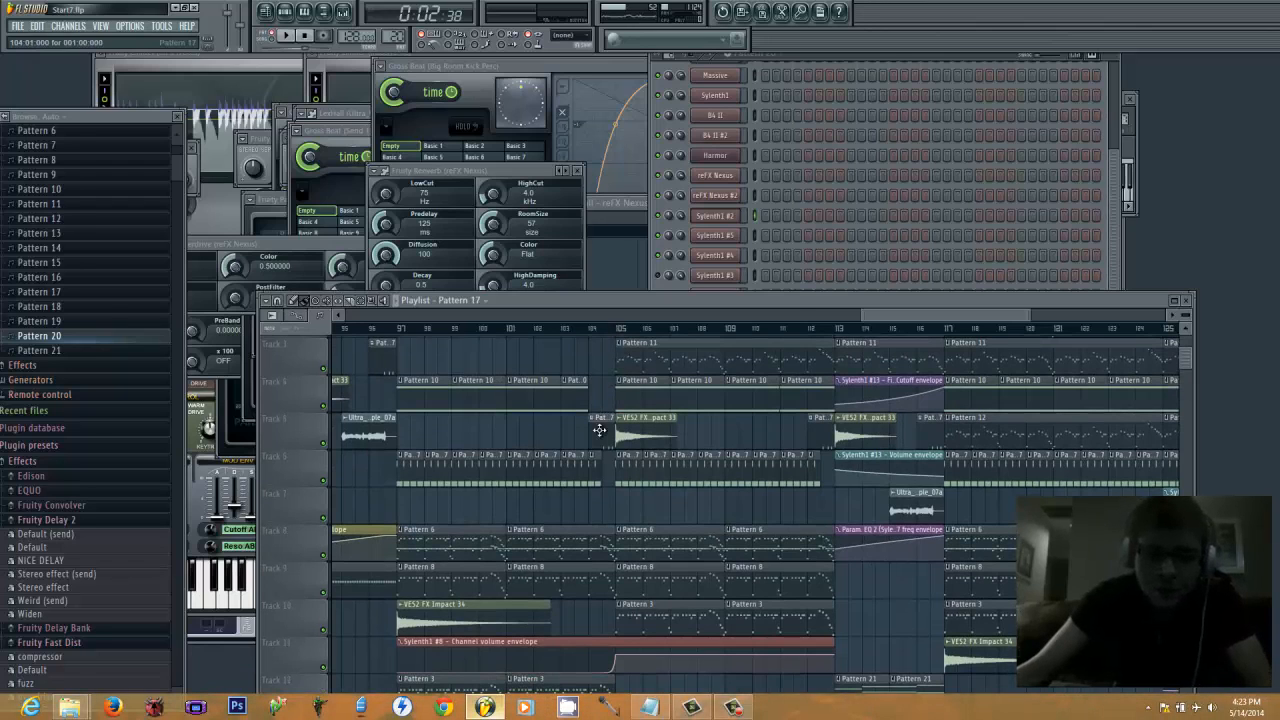
double_click(599, 430)
click(286, 36)
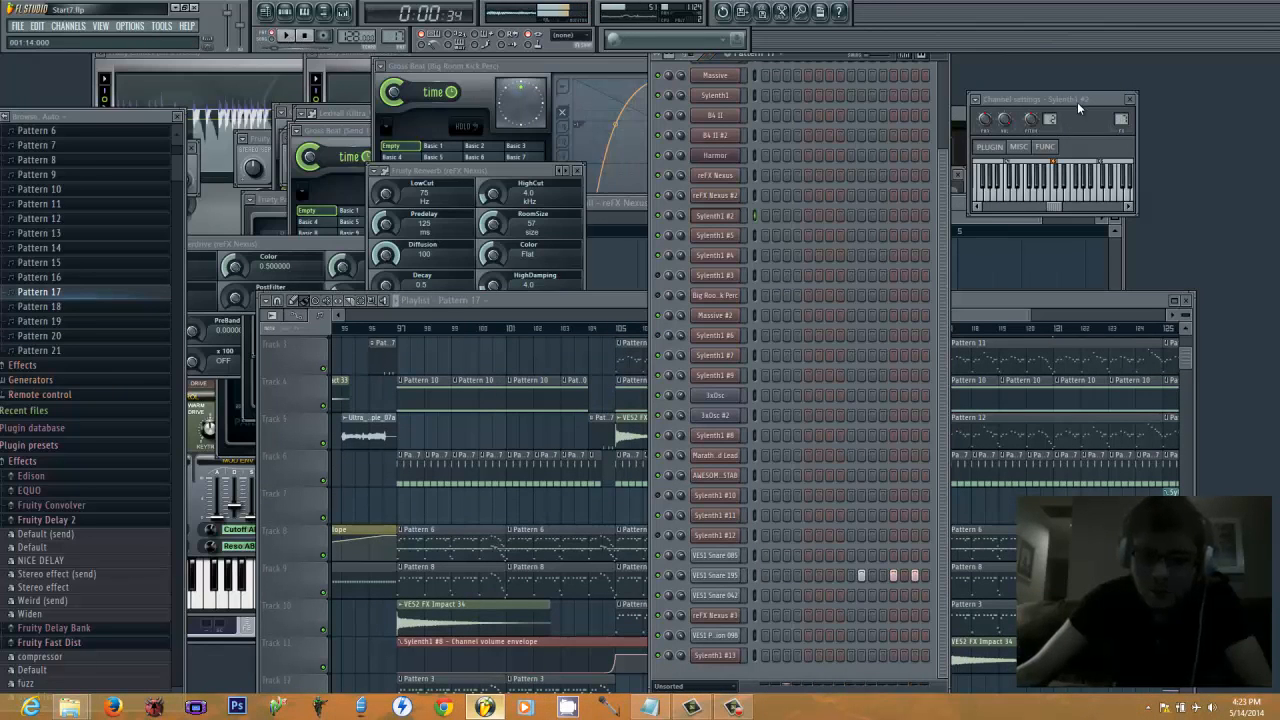
Open the Fruity Parametric EQ 2 on the reFX Nexus mixer track while auditioning Pattern 17
double_click(1124, 120)
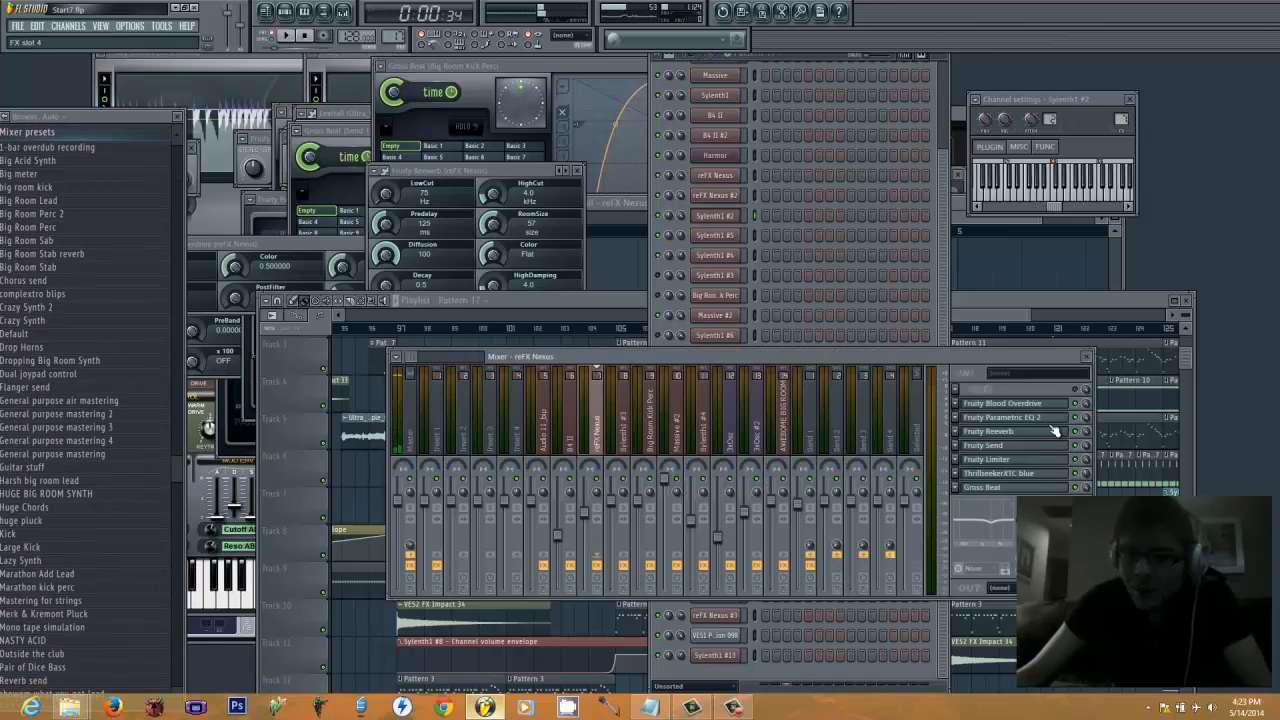
click(1050, 420)
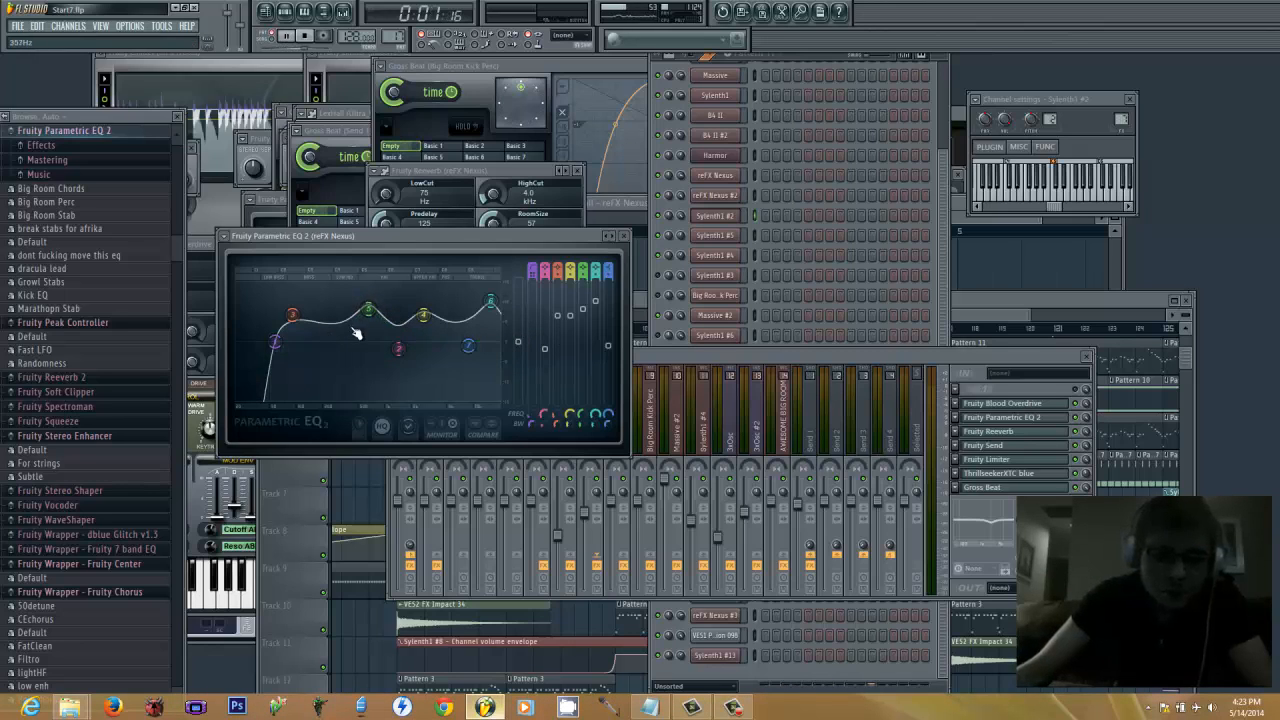
key(space)
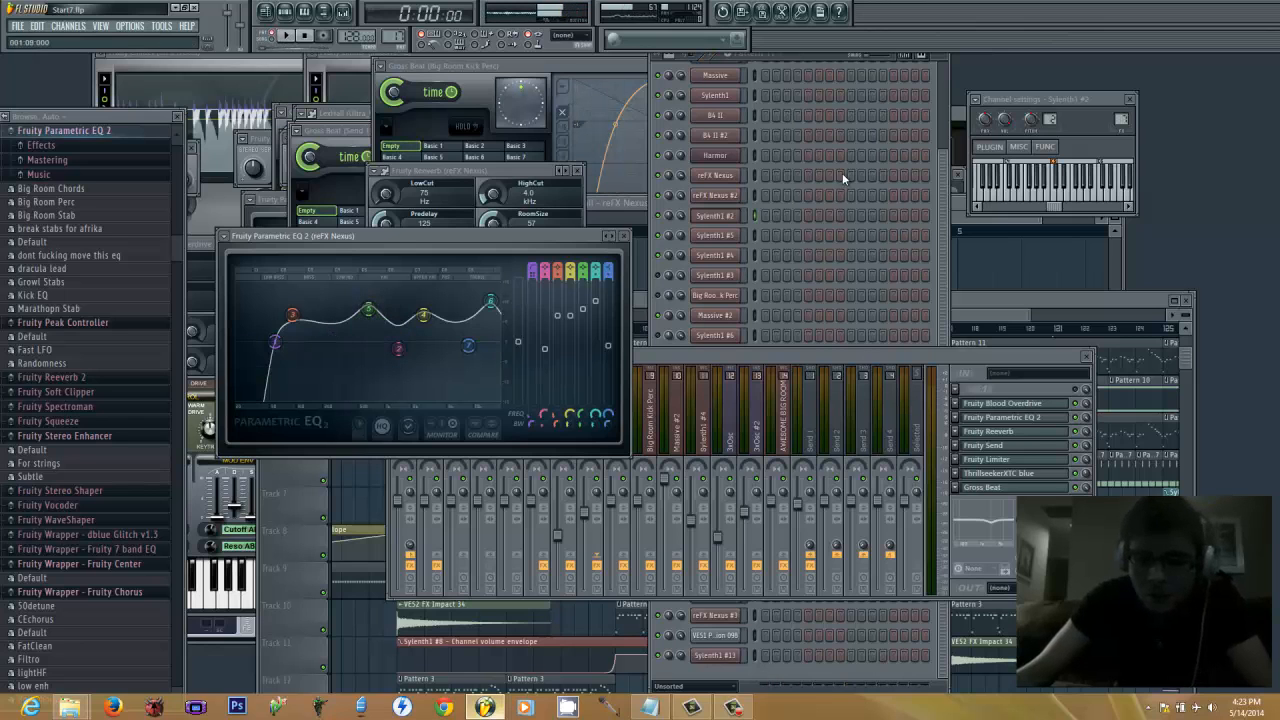
Show the VES1 Snare 195 channel's mixer track, open its Fruity Parametric EQ 2 and play Pattern 17
click(816, 53)
click(716, 576)
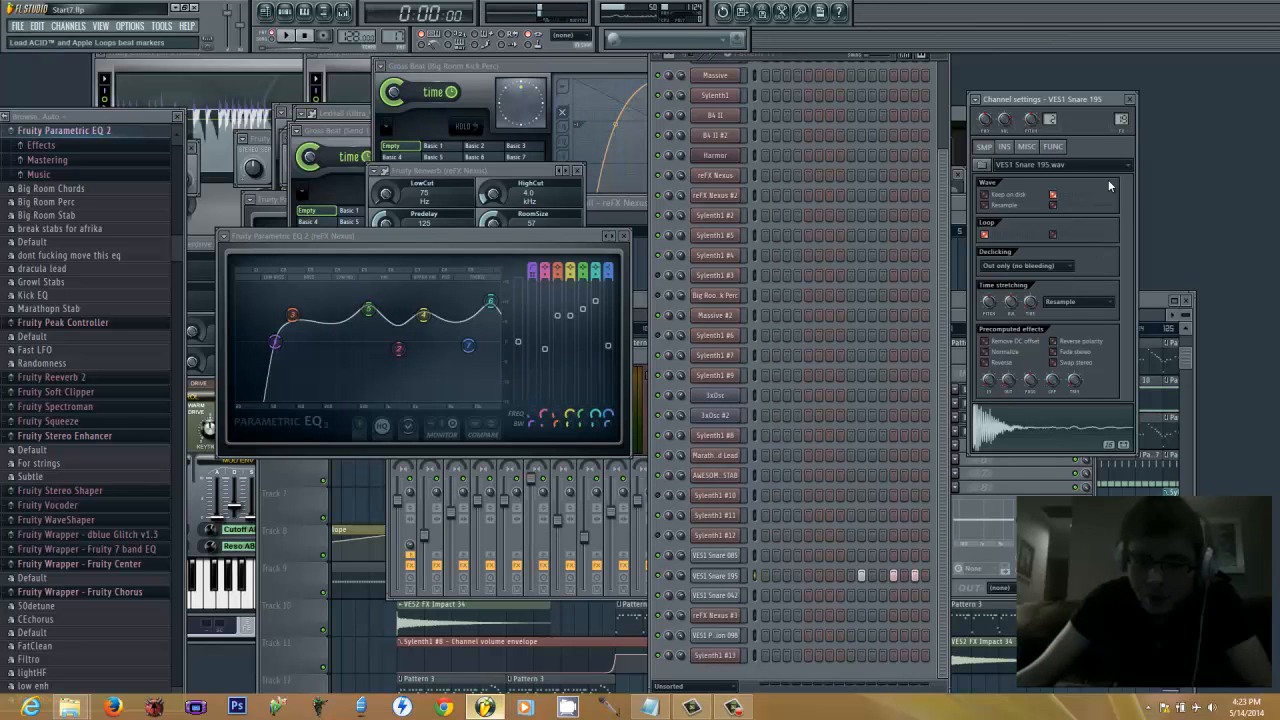
double_click(1126, 118)
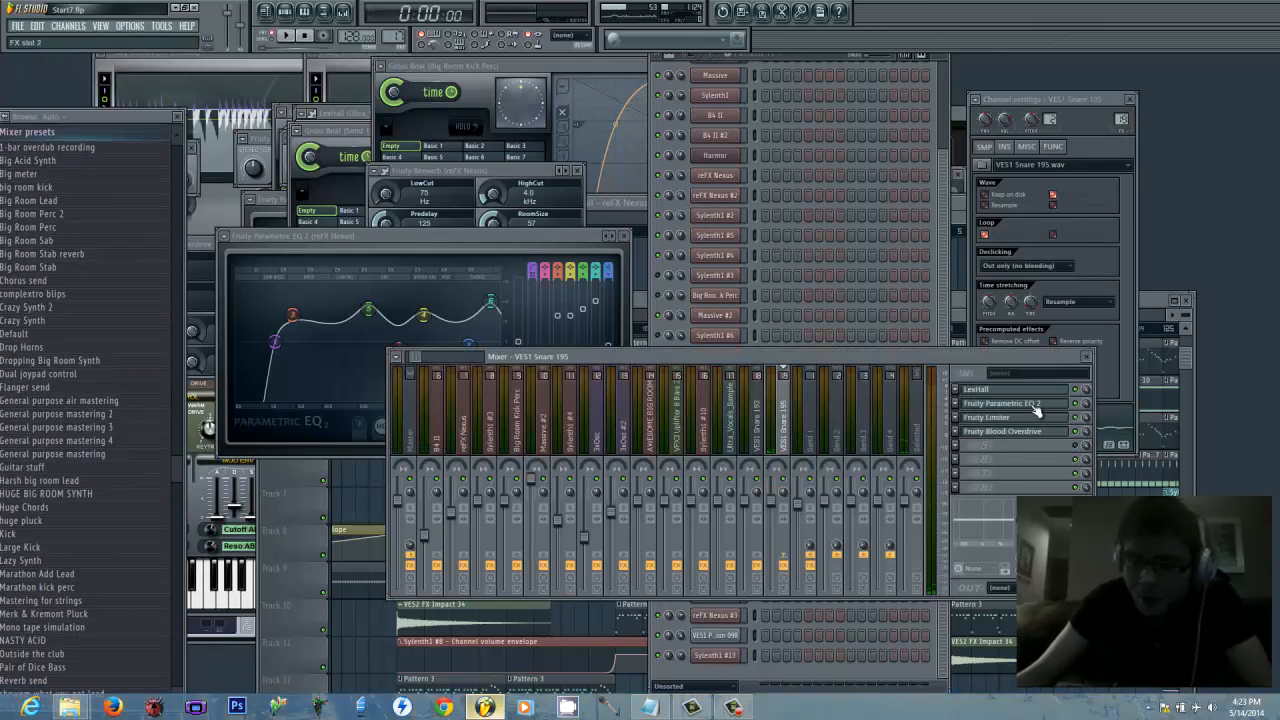
click(1033, 406)
key(space)
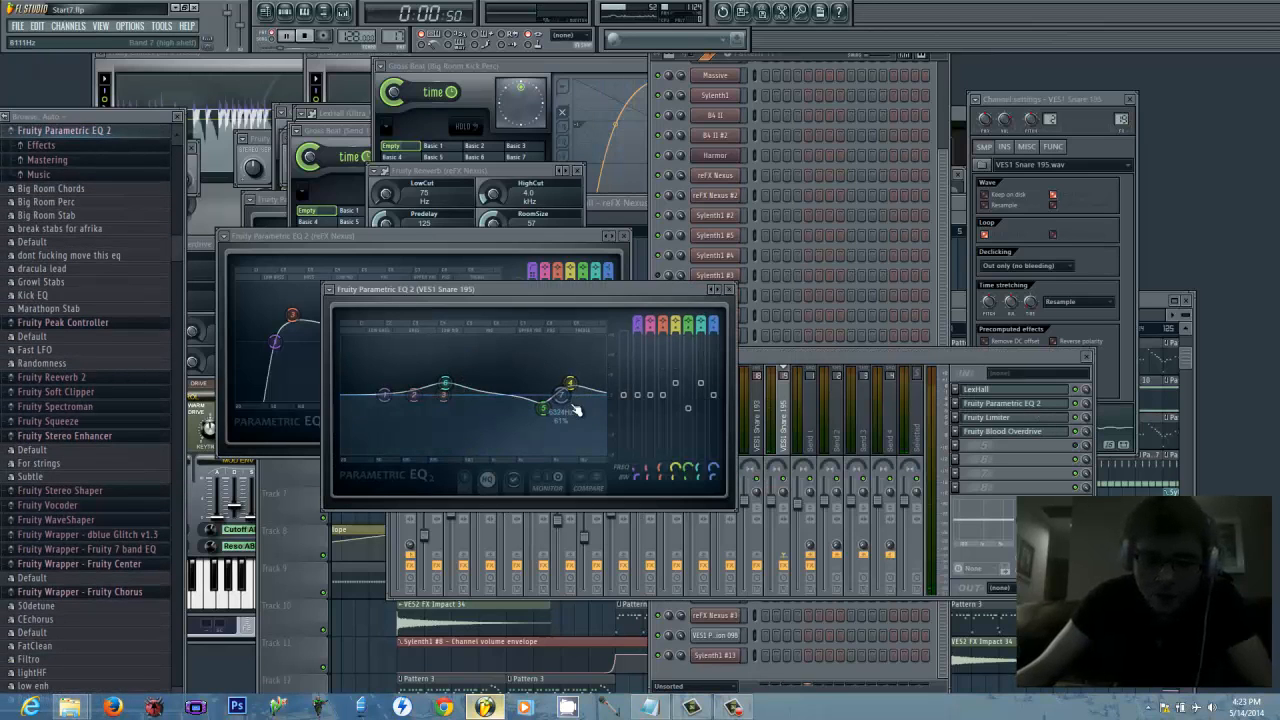
key(space)
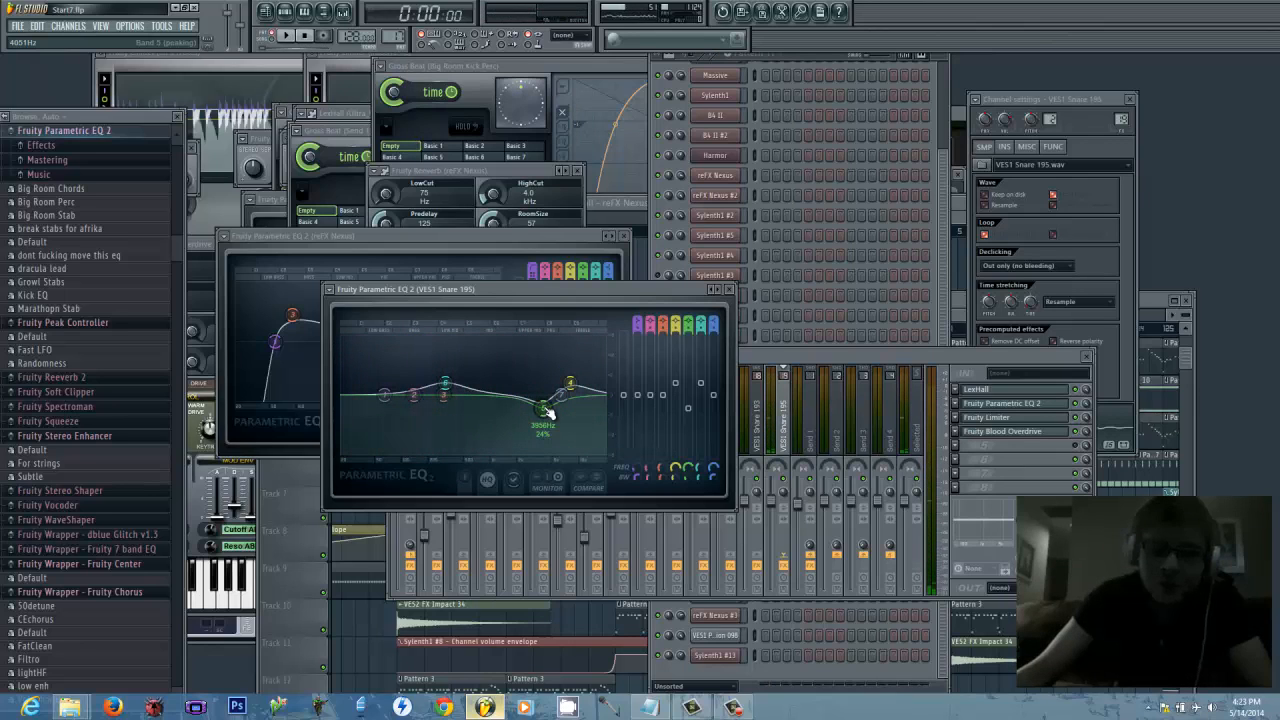
Examine bands 5 and 6 of the VES1 Snare 195 equalizer and replay Pattern 17
drag(541, 425, 548, 420)
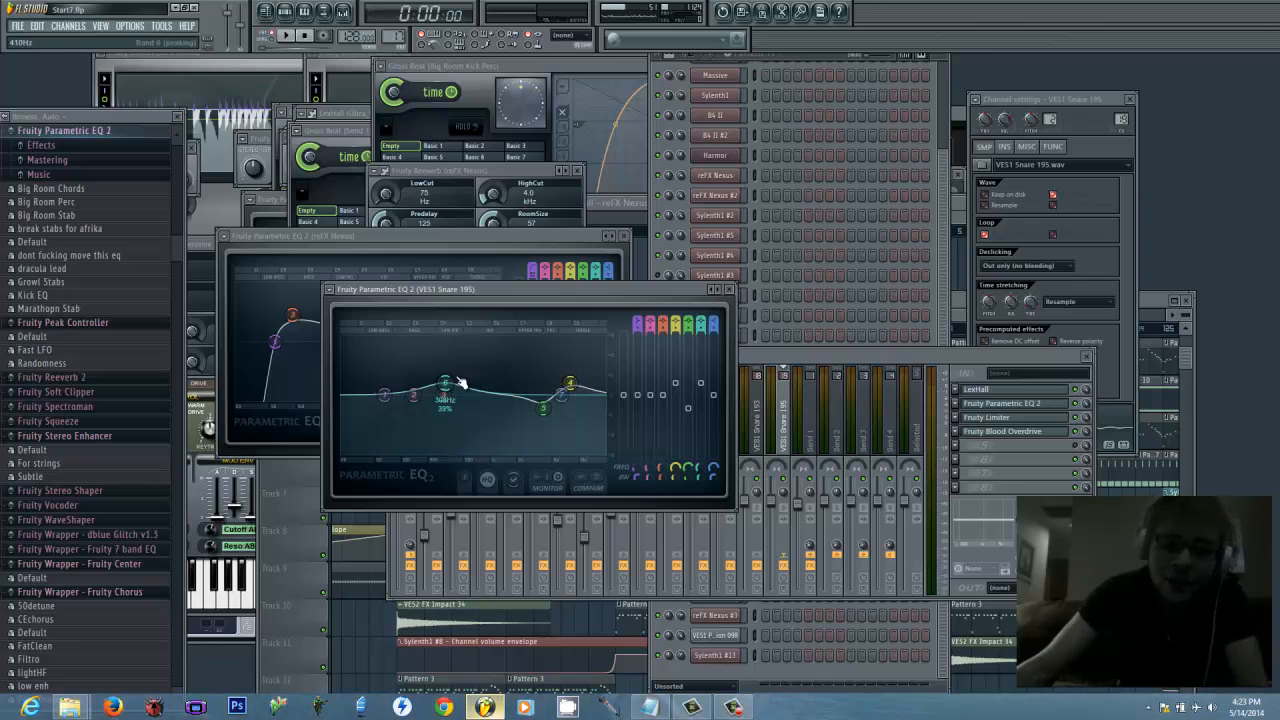
key(space)
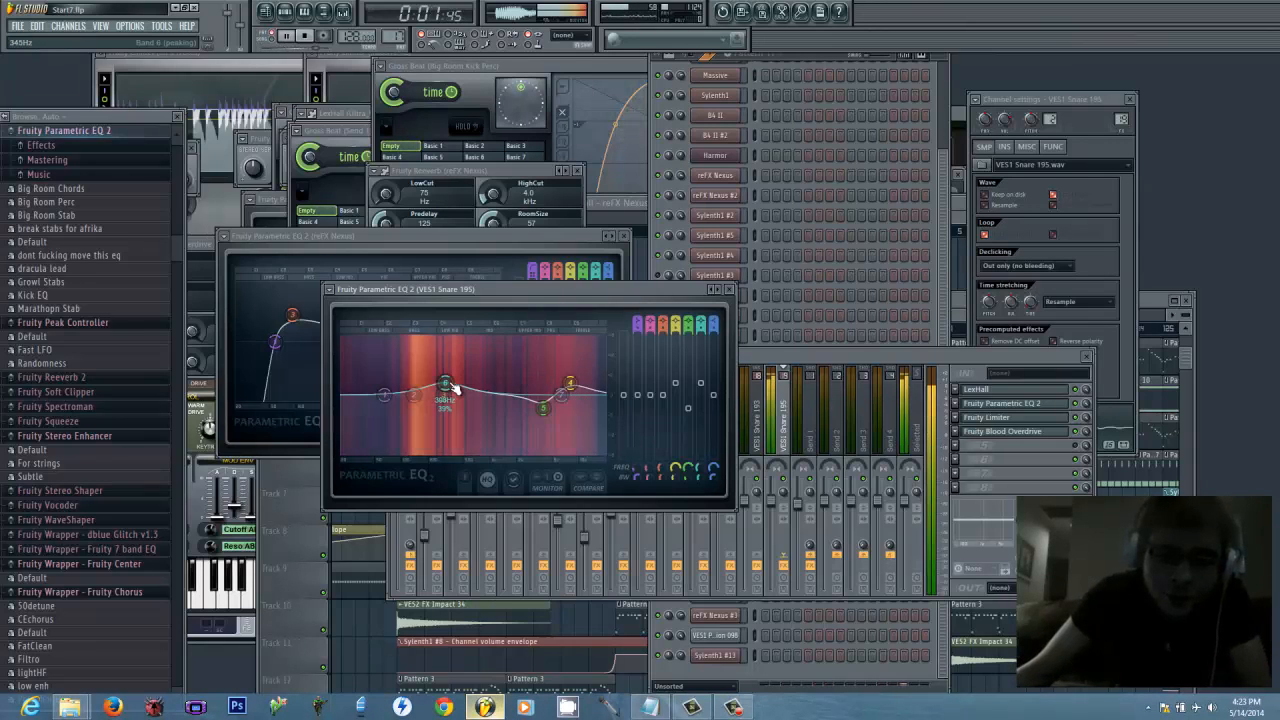
key(space)
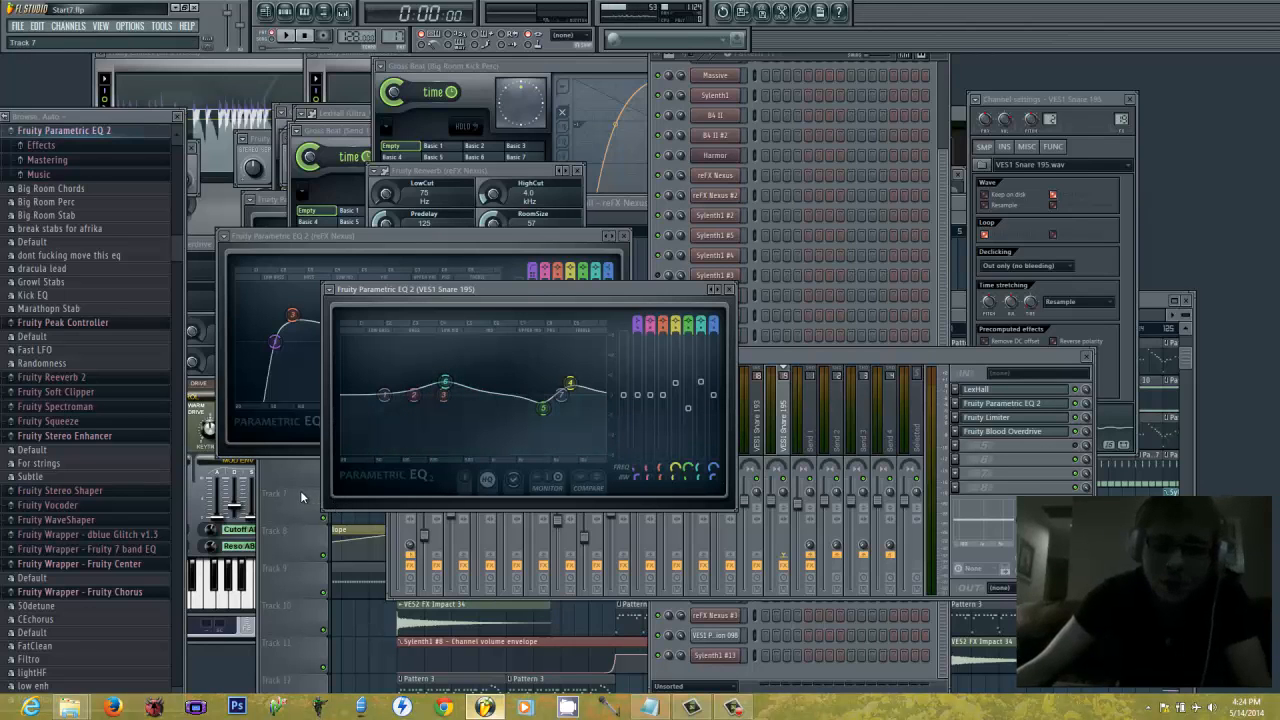
key(space)
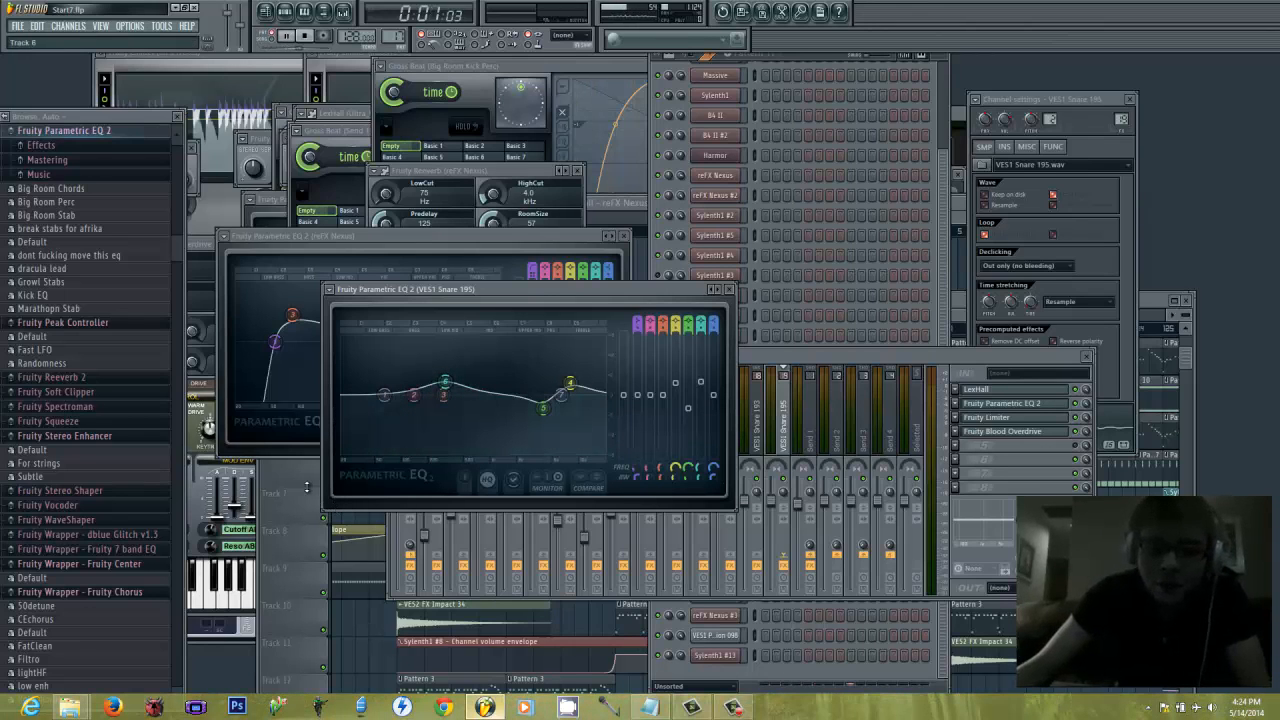
Stop Pattern 17, return to the playlist and play the song from bar 104 through the snare fill
key(space)
key(F5)
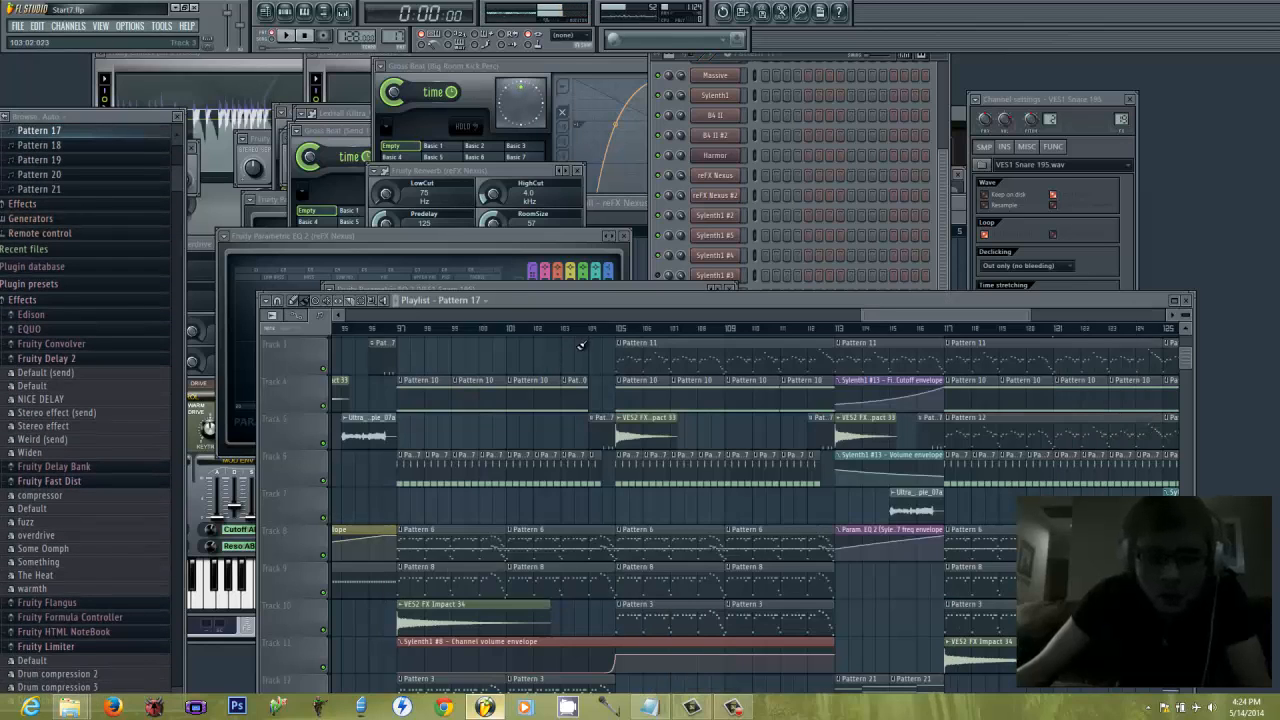
click(593, 330)
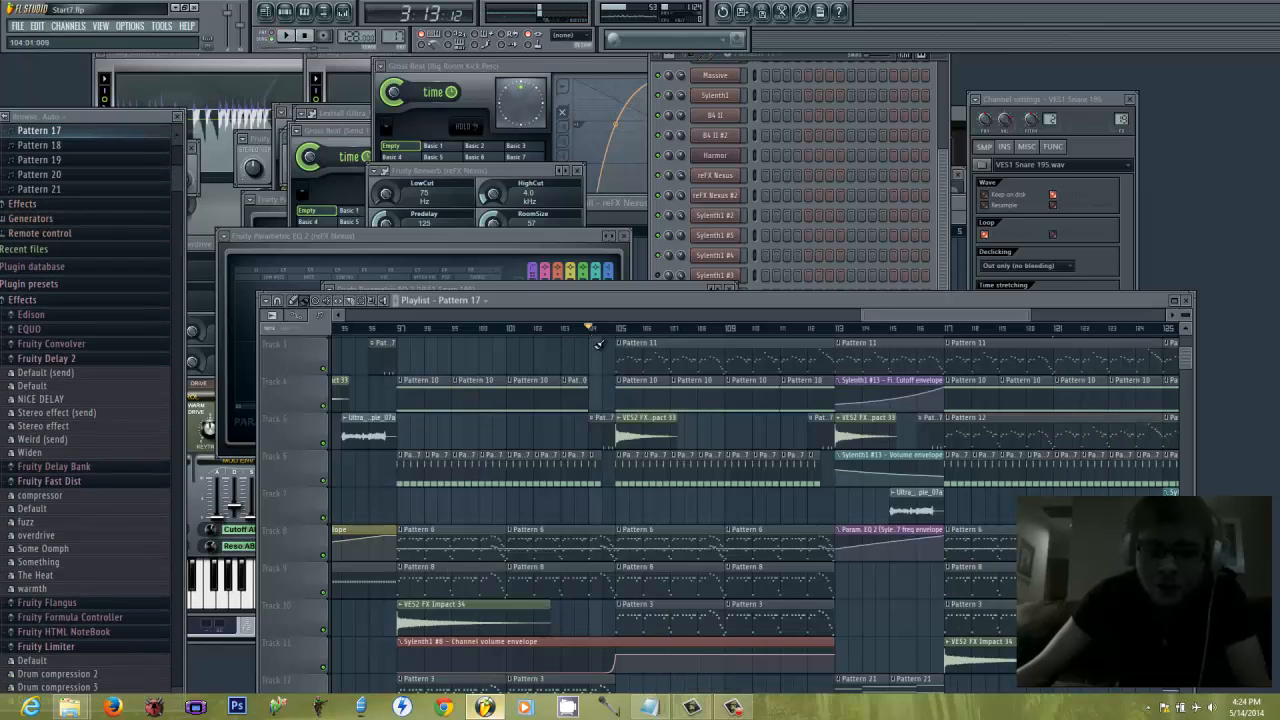
key(space)
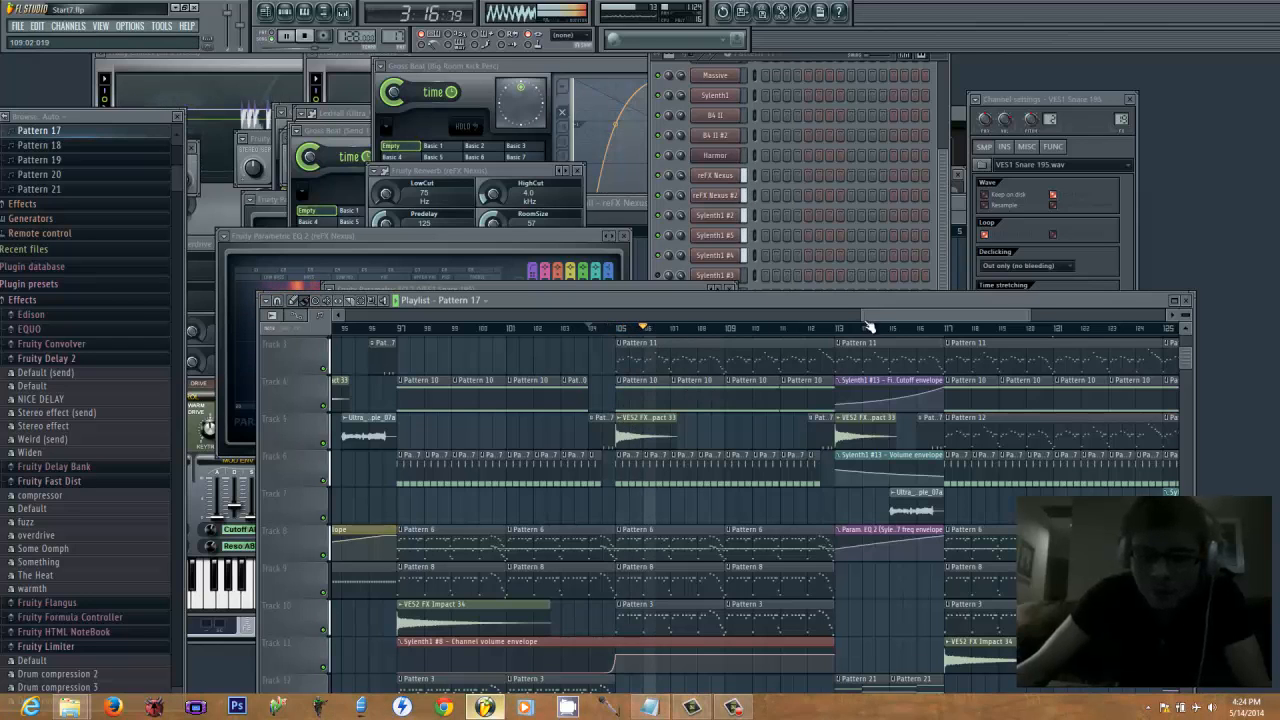
drag(885, 314, 926, 316)
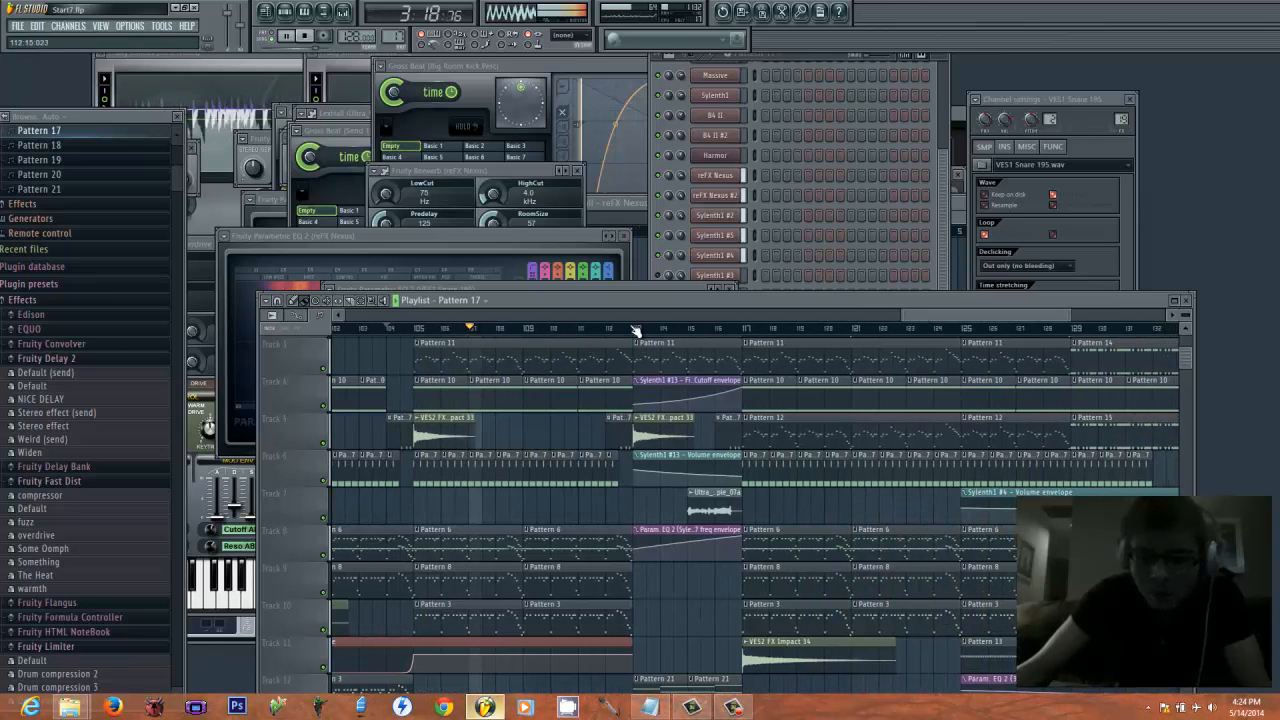
key(space)
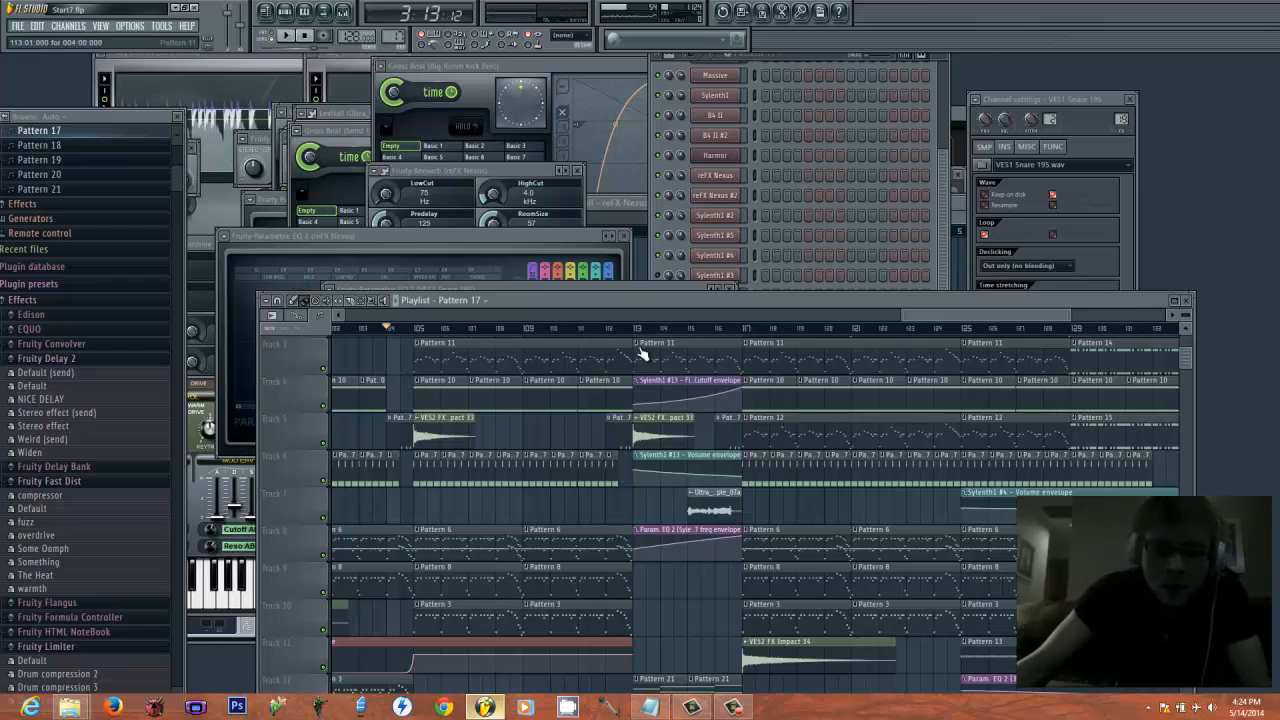
Look over the break's clips down to track 15 and place the song position at bar 113
click(606, 330)
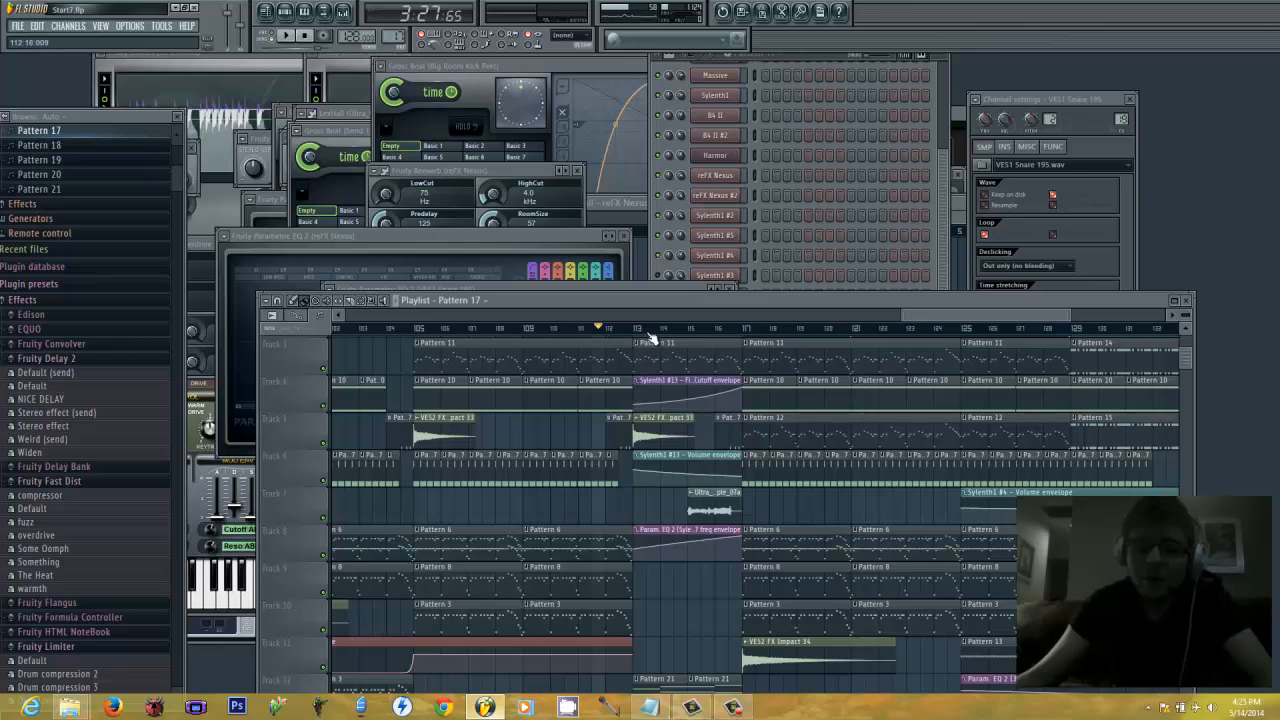
scroll(680, 467, down, 6)
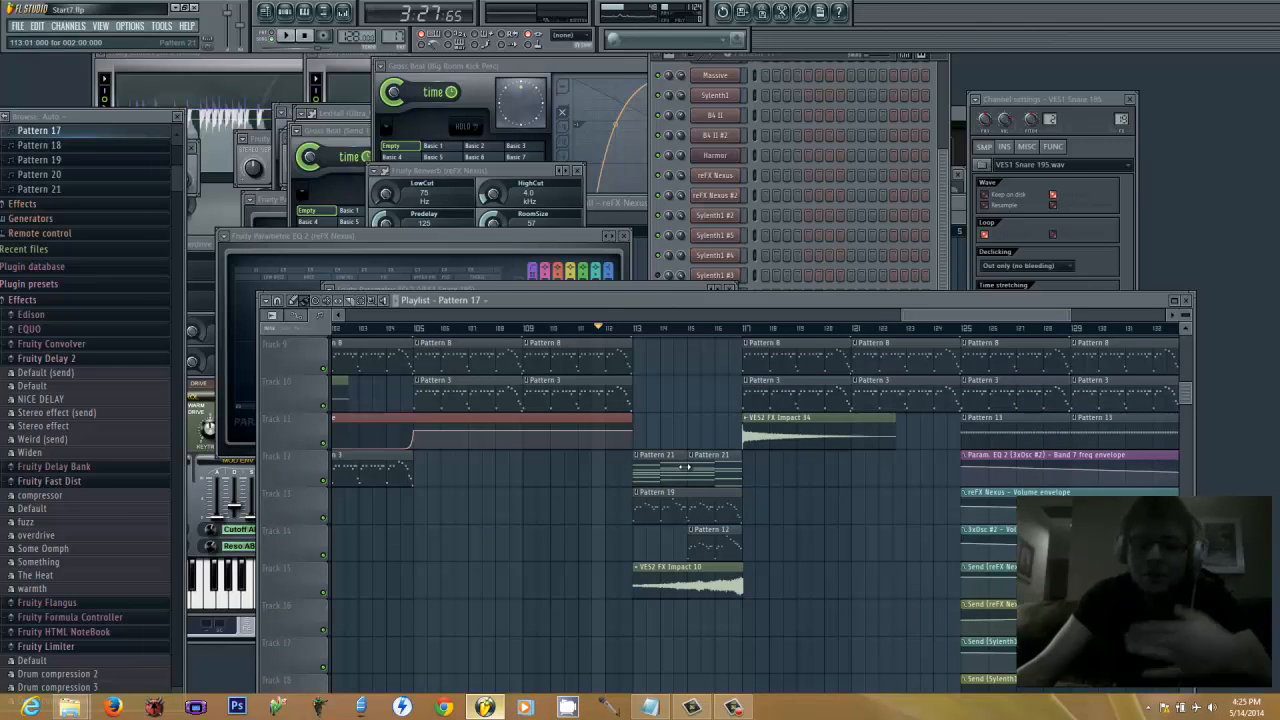
scroll(672, 420, up, 1)
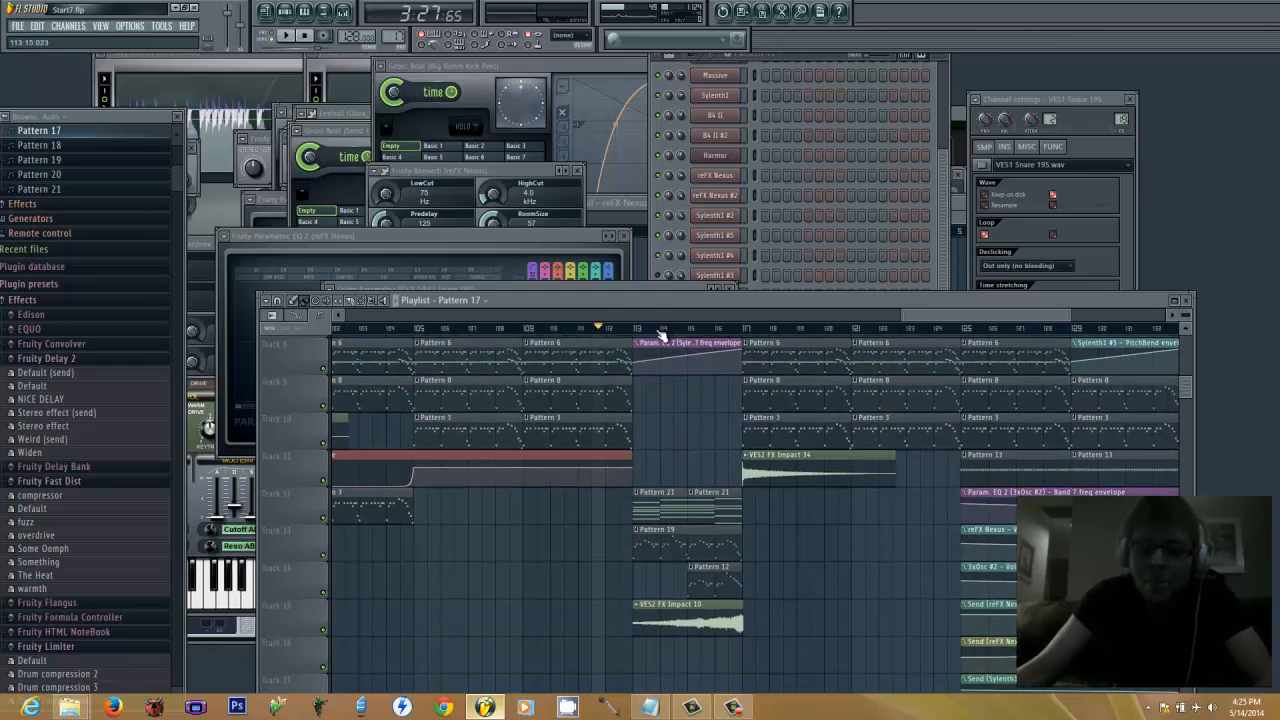
click(640, 330)
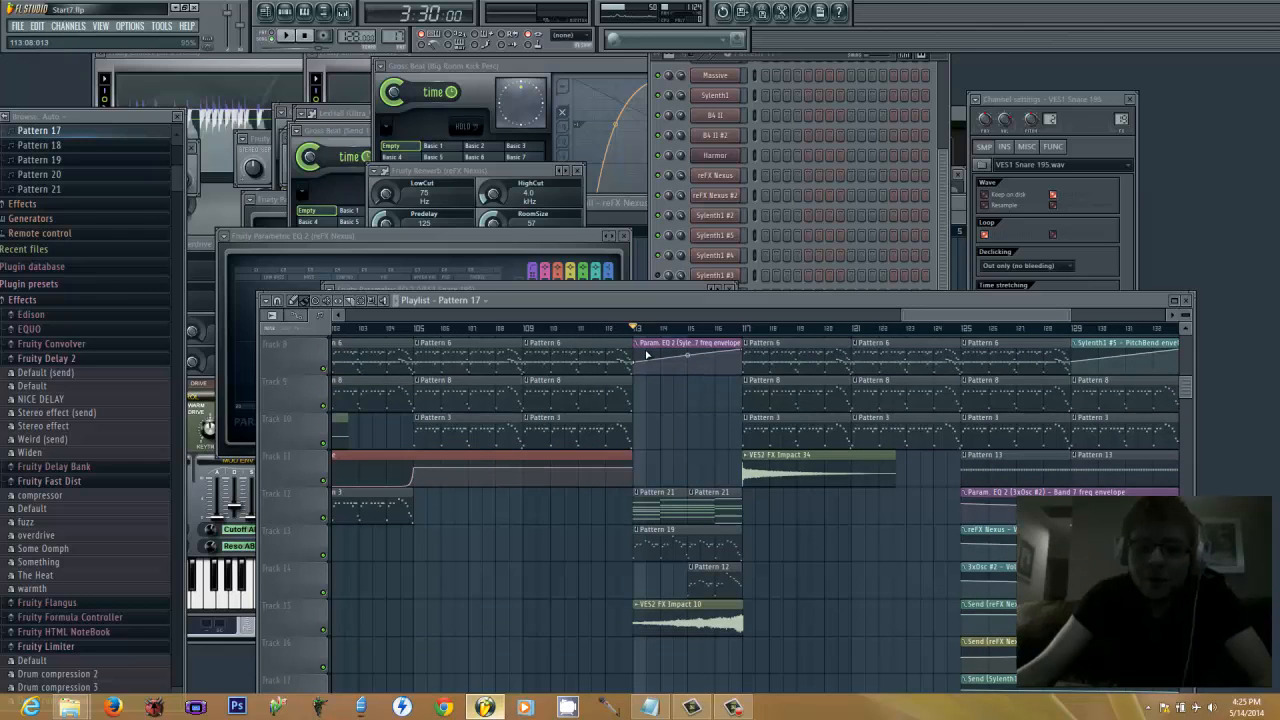
Open the Pattern 21 clip on track 12 in the Sylenth1 #13 piano roll and play its chords
double_click(692, 506)
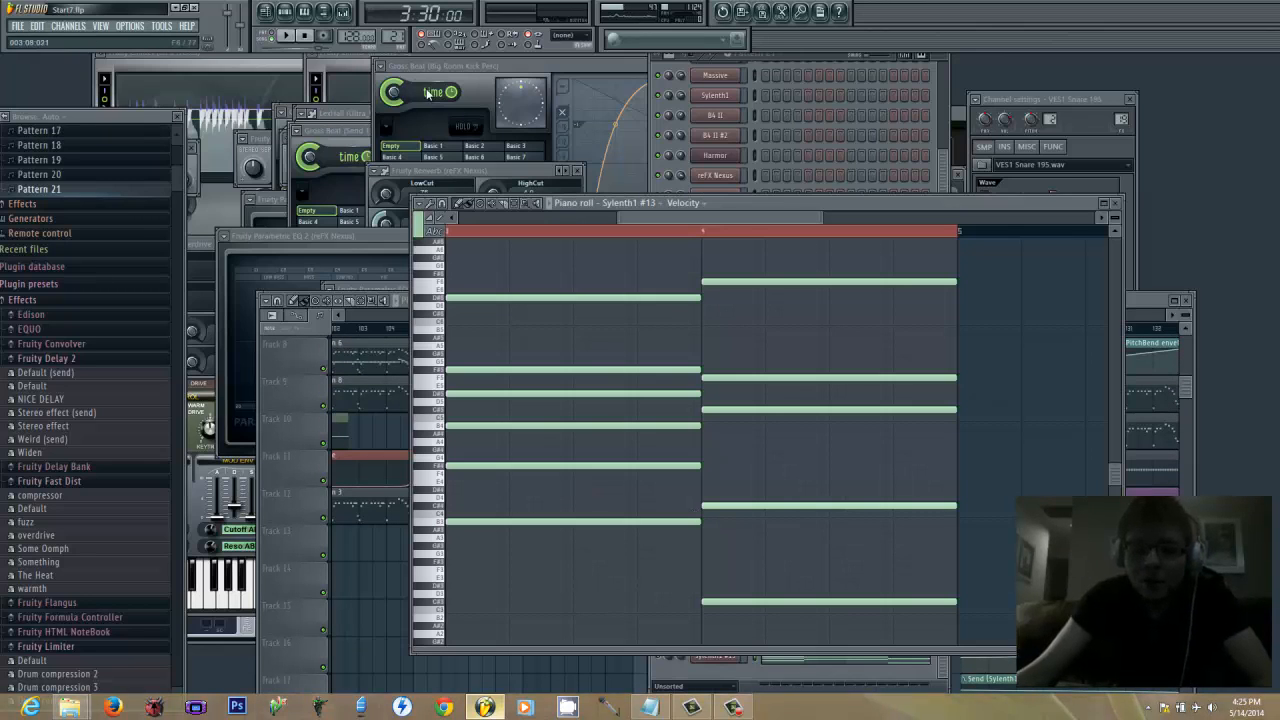
click(285, 36)
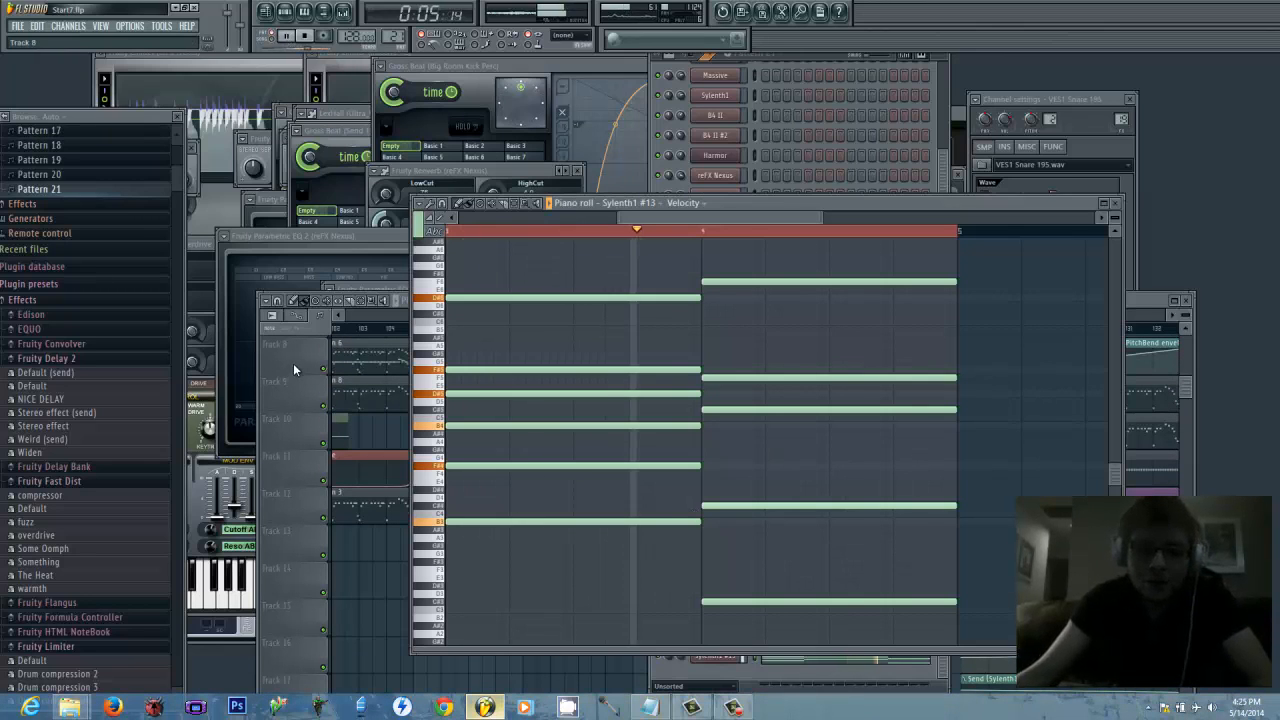
drag(806, 218, 707, 224)
right_click(815, 232)
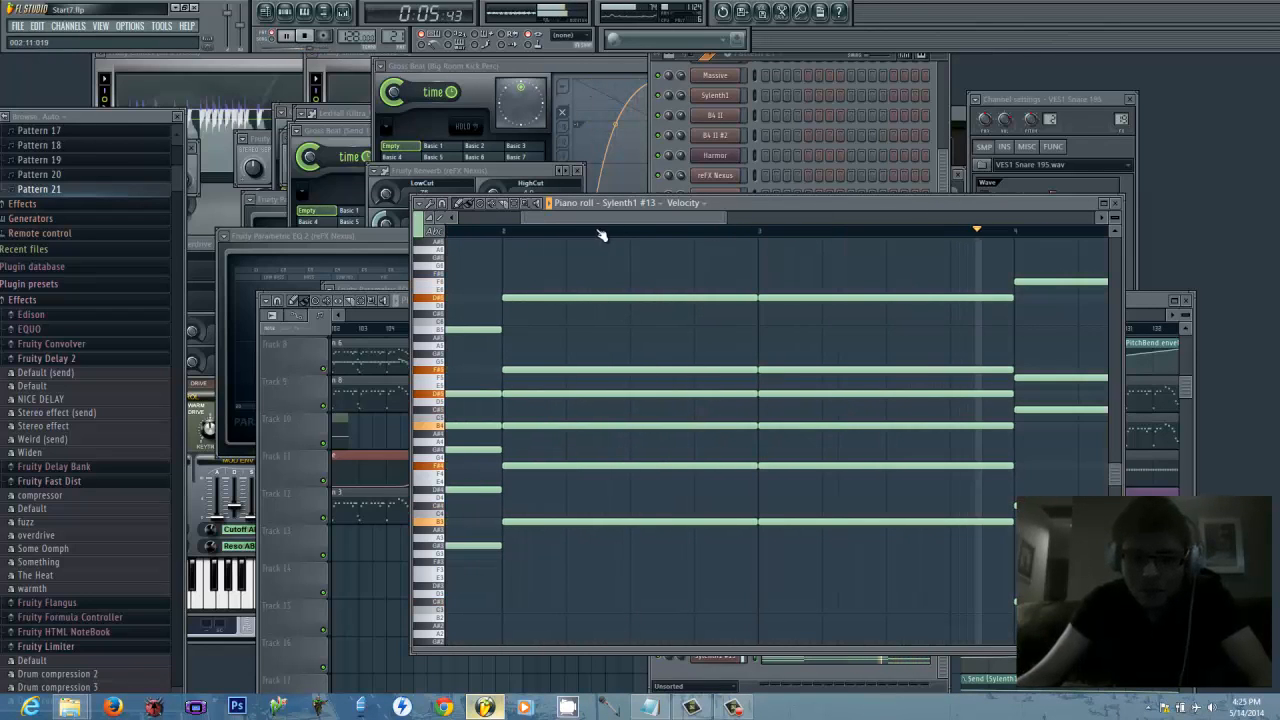
drag(580, 219, 606, 219)
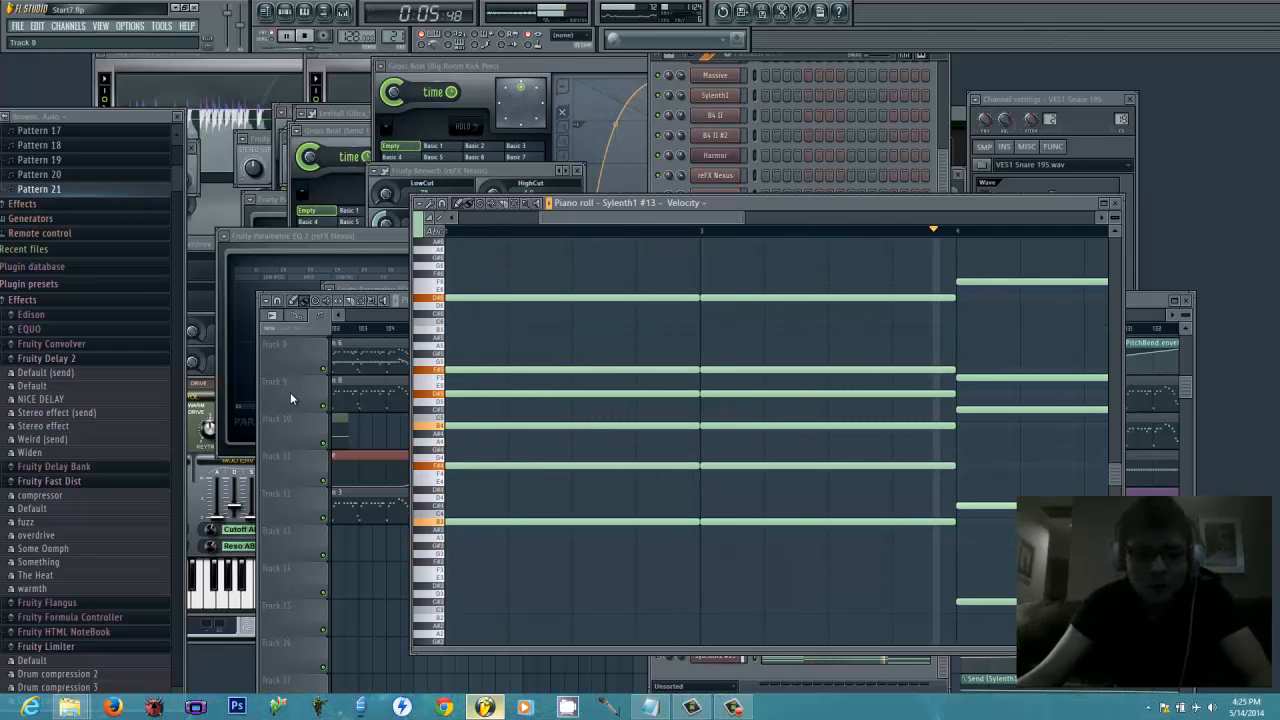
click(295, 40)
Return to the playlist and play the song from bar 113 through the break into bar 117
click(287, 342)
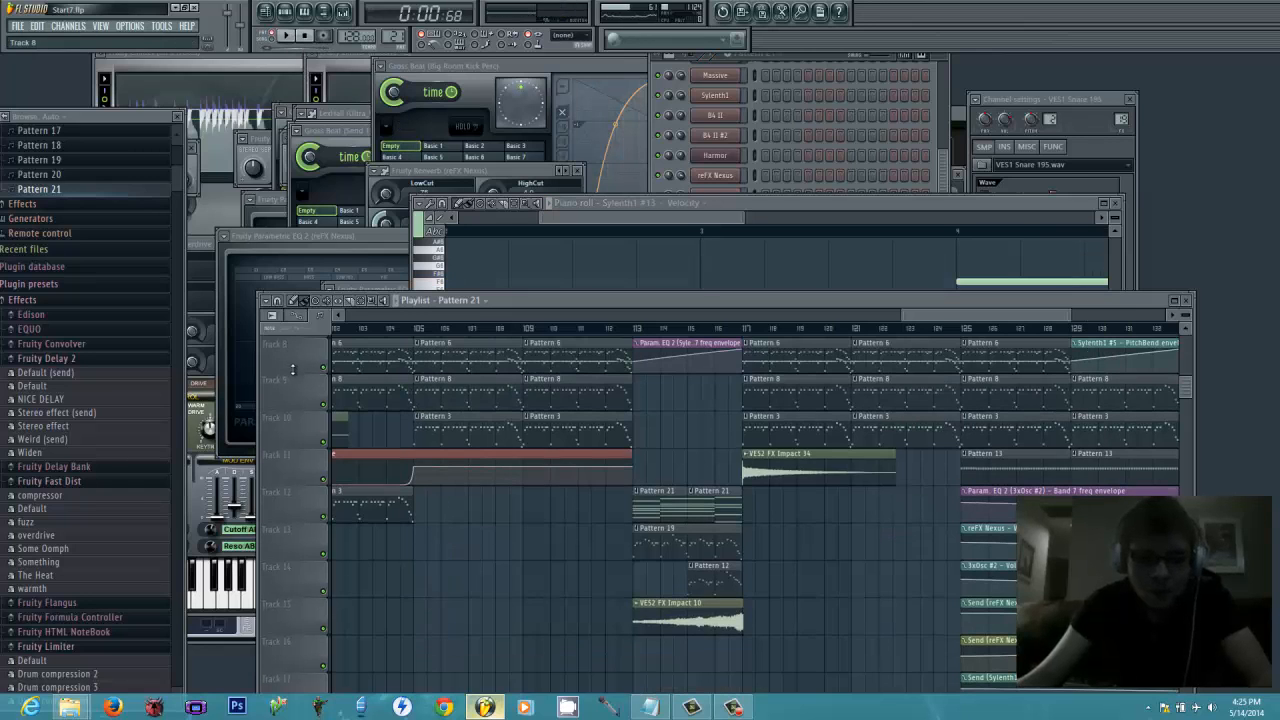
click(669, 332)
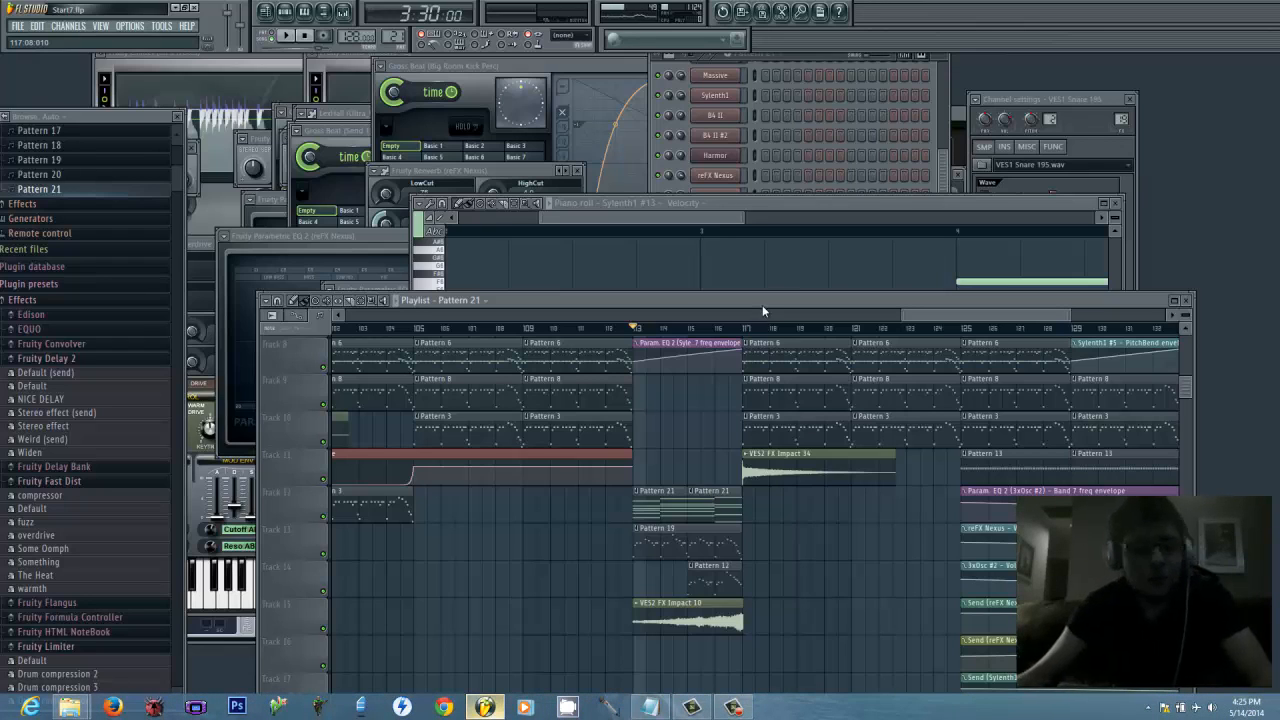
scroll(787, 466, up, 1)
scroll(787, 466, up, 1)
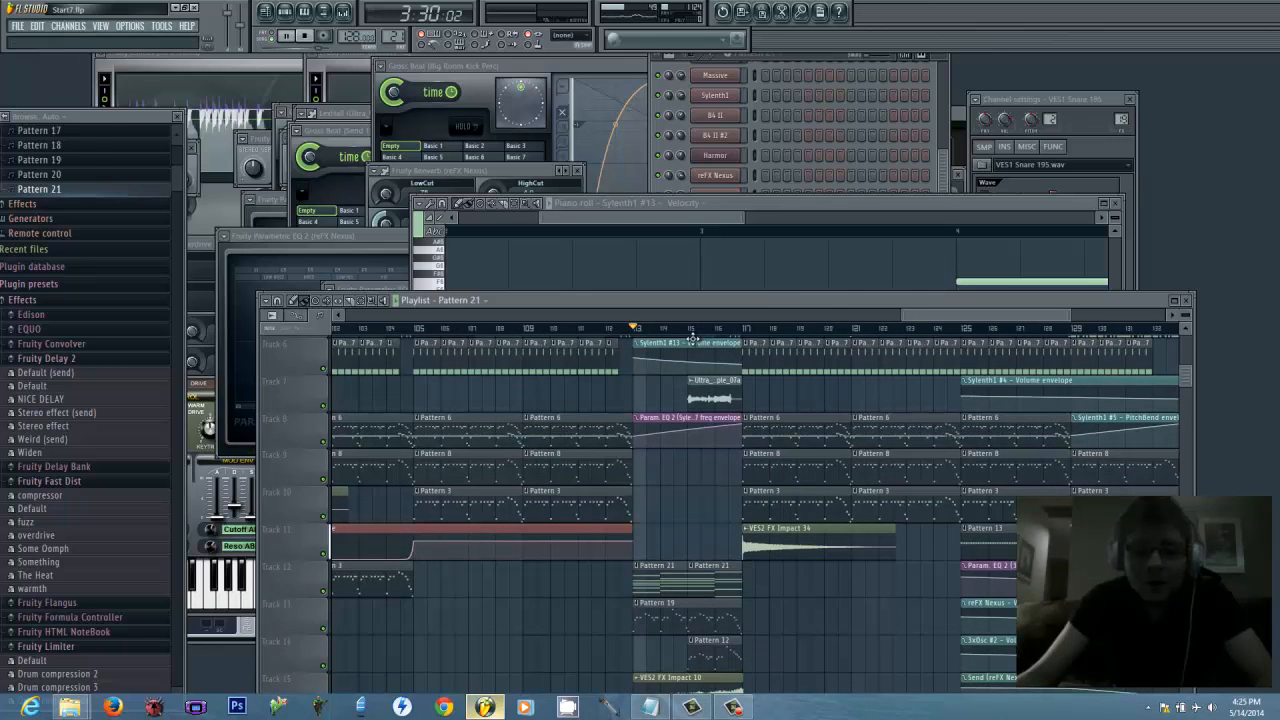
key(space)
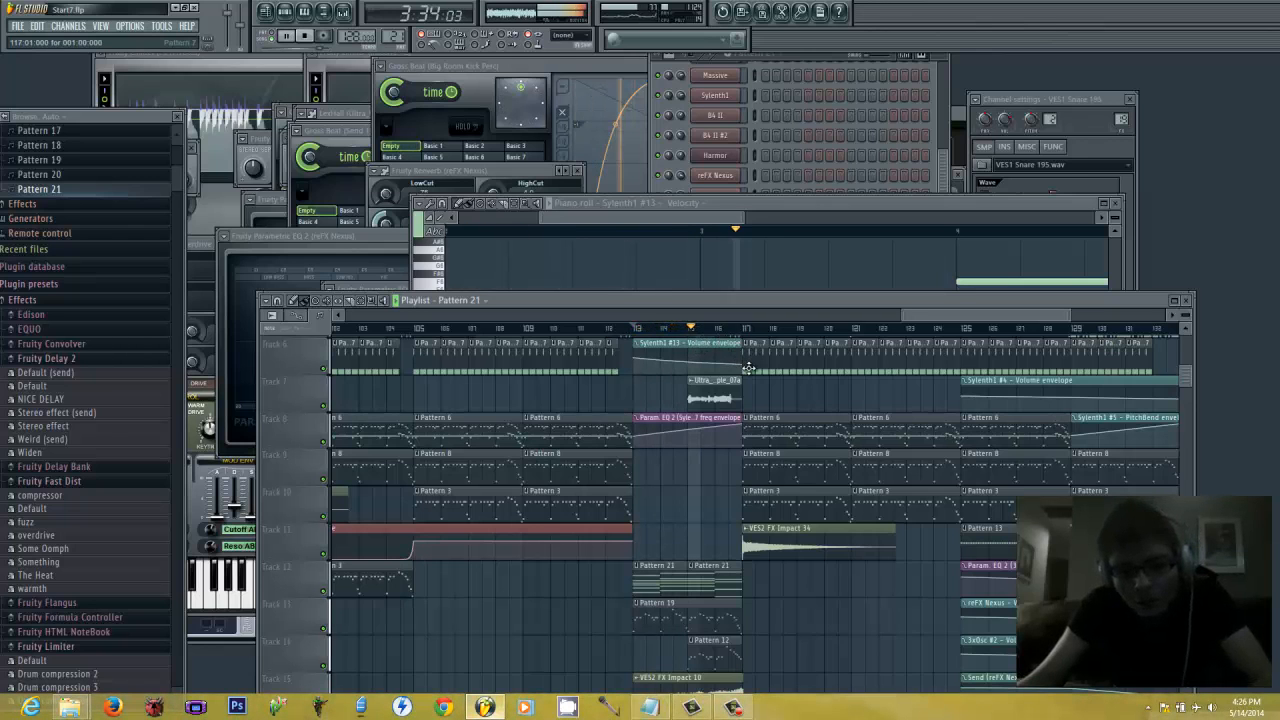
scroll(755, 368, up, 4)
scroll(765, 374, up, 1)
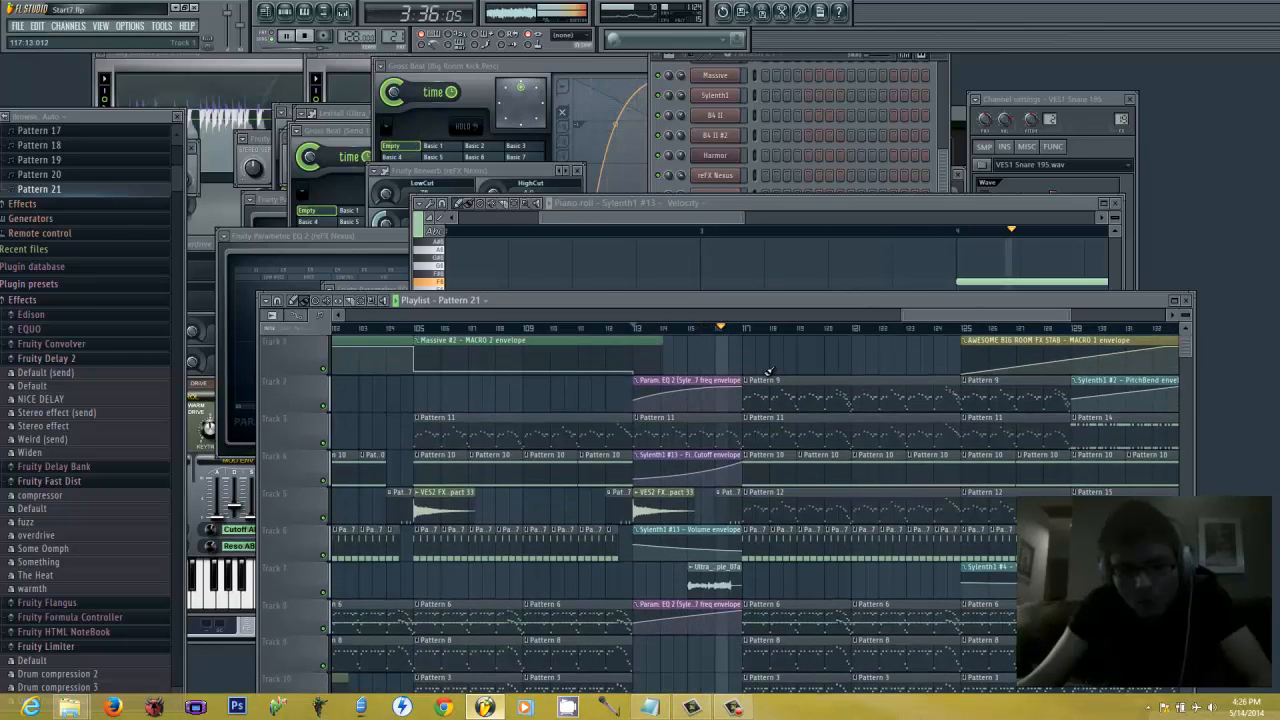
scroll(769, 378, down, 1)
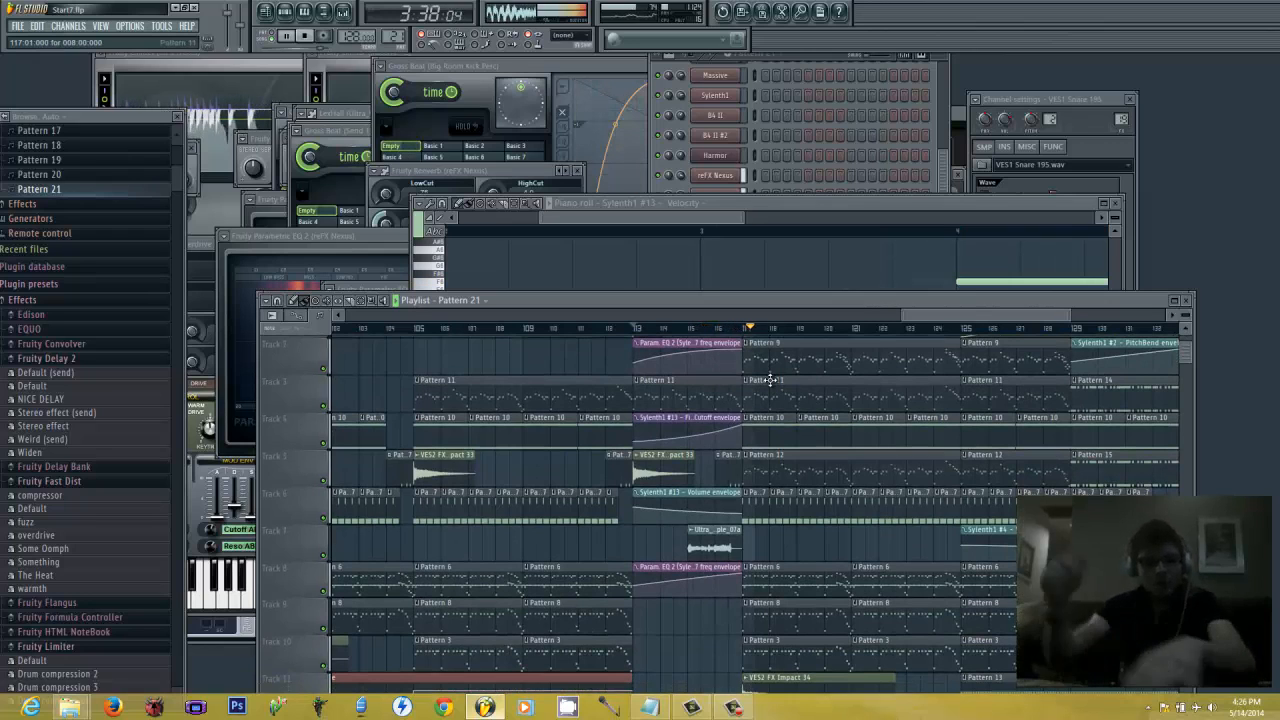
key(space)
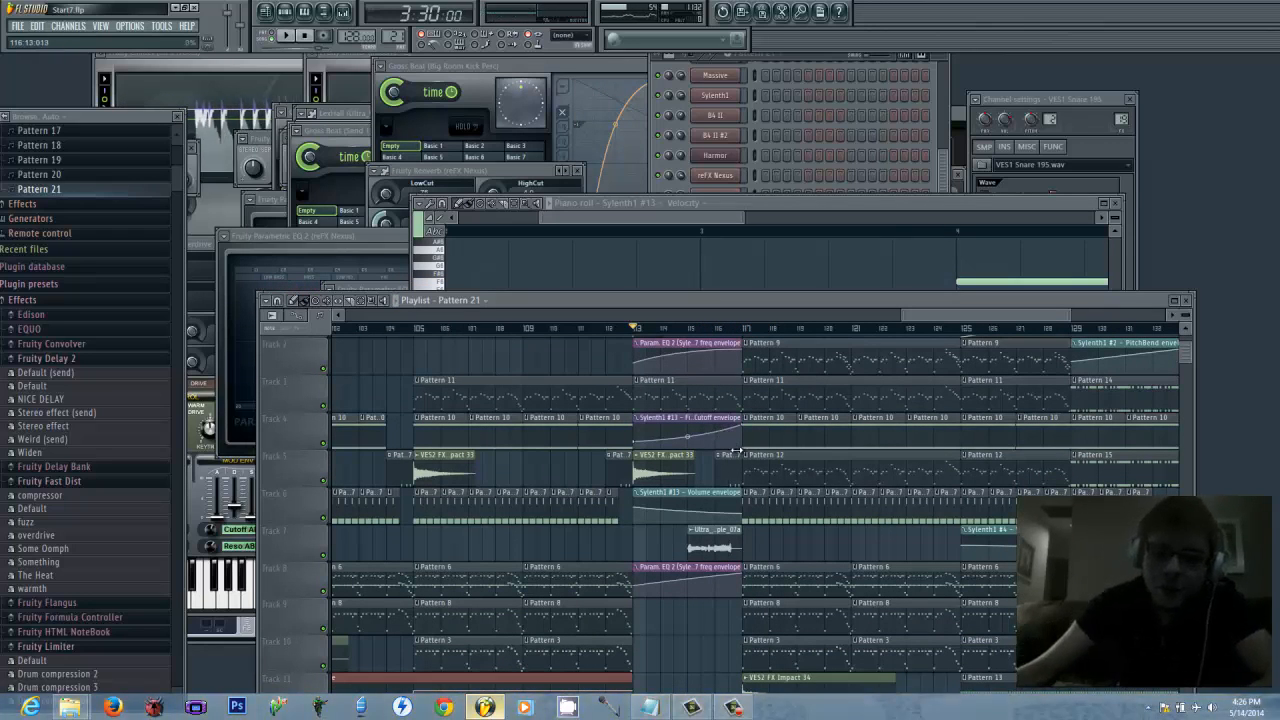
Open the channel settings of the VES2 FX Impact 10 clip on playlist track 15
scroll(715, 450, down, 6)
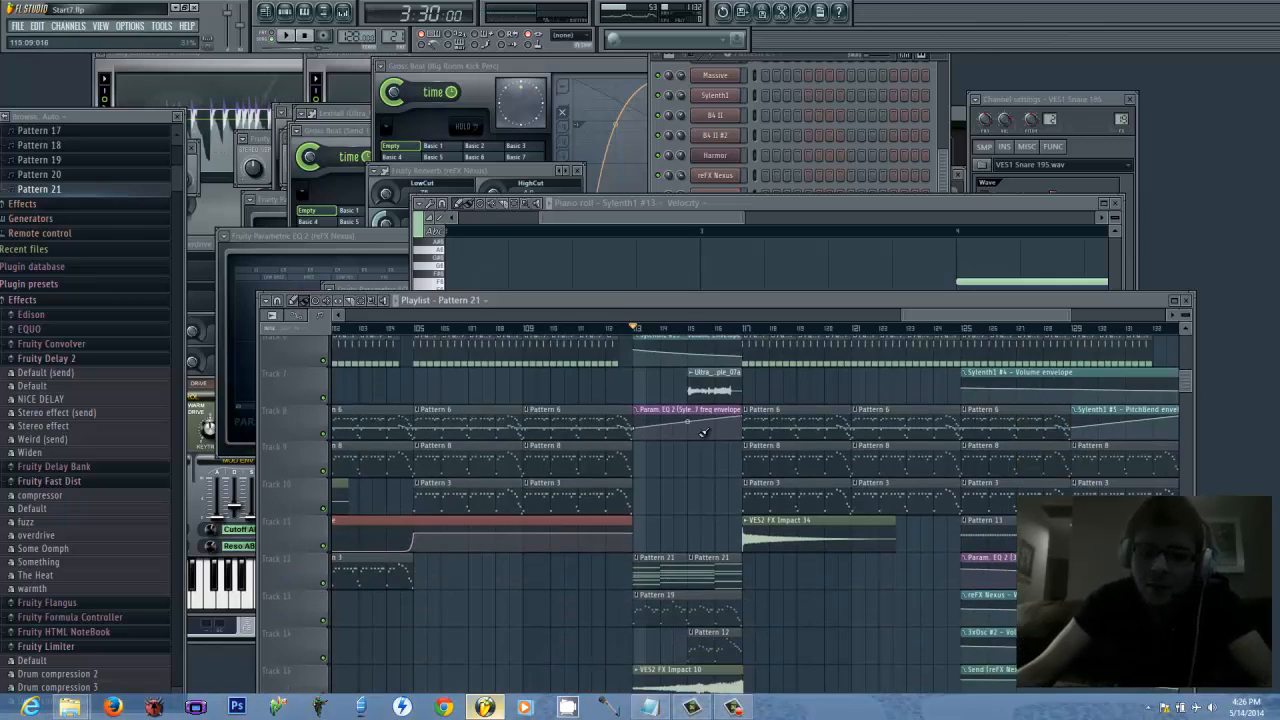
scroll(707, 431, down, 1)
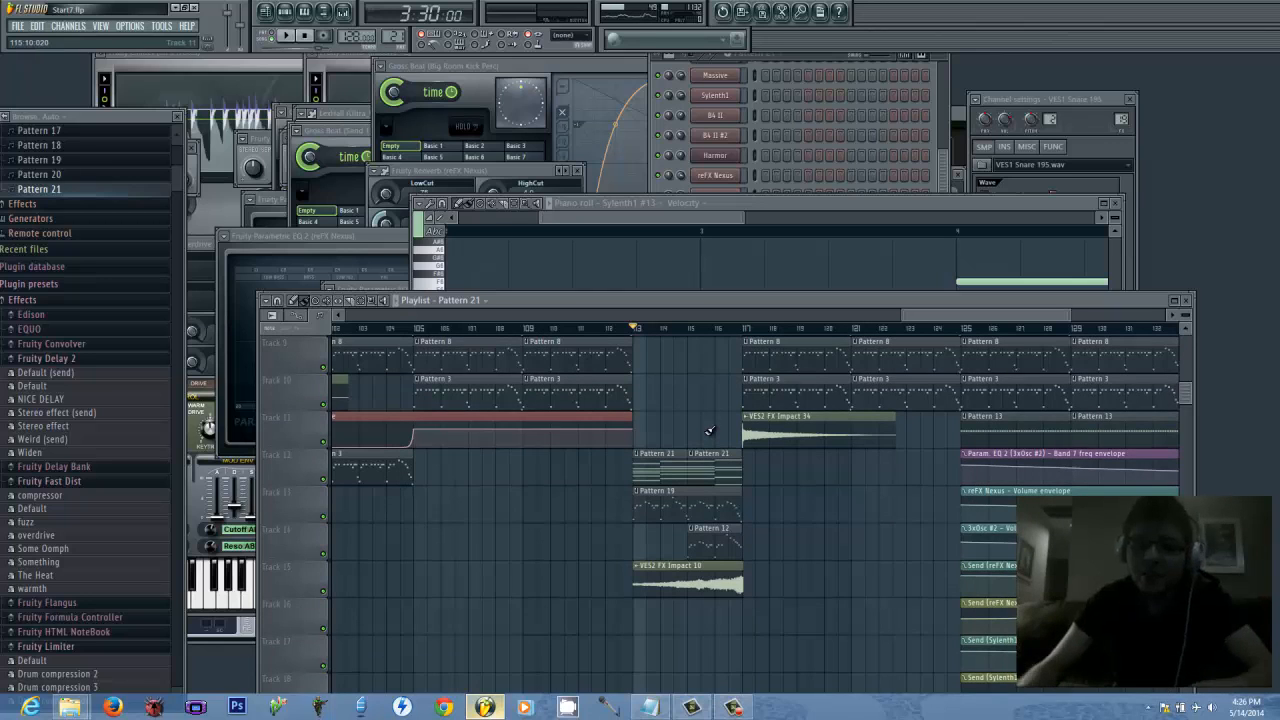
scroll(713, 438, down, 3)
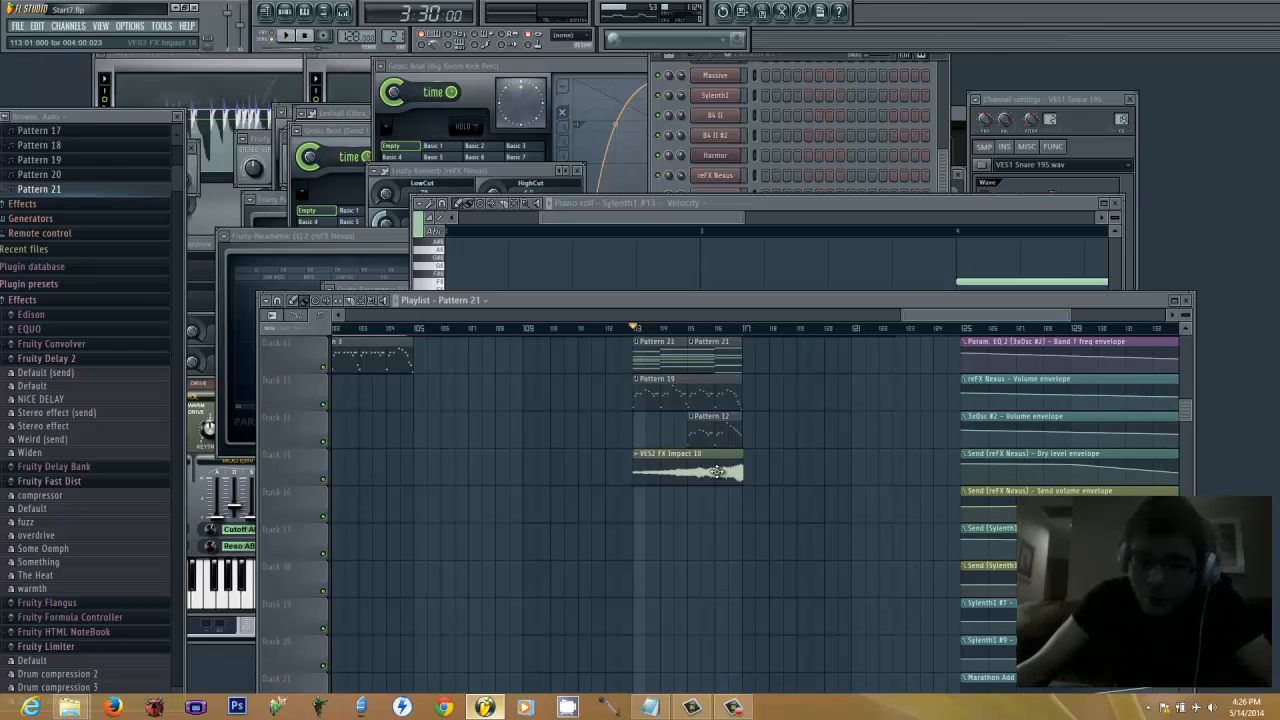
double_click(717, 471)
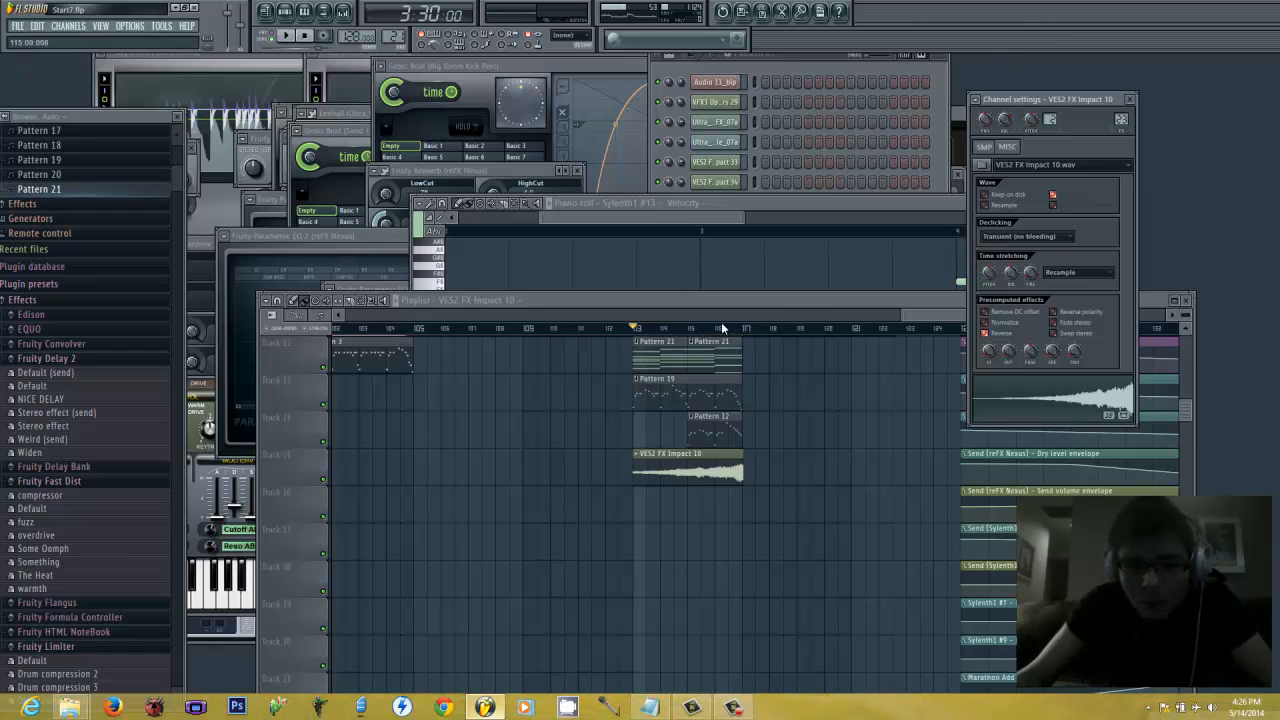
Bring the playlist section around bar 129 into view and pick the Pattern 14 clip on track 3
click(875, 303)
scroll(831, 376, up, 3)
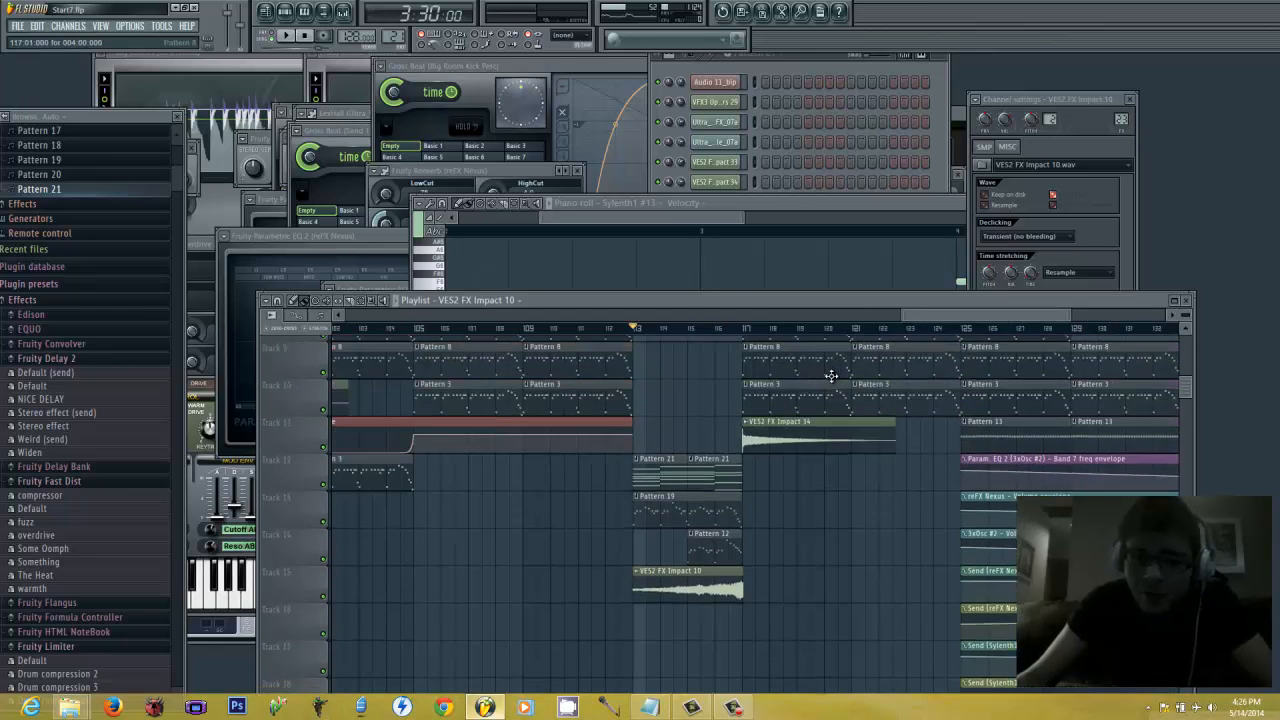
scroll(831, 376, up, 6)
drag(926, 309, 966, 310)
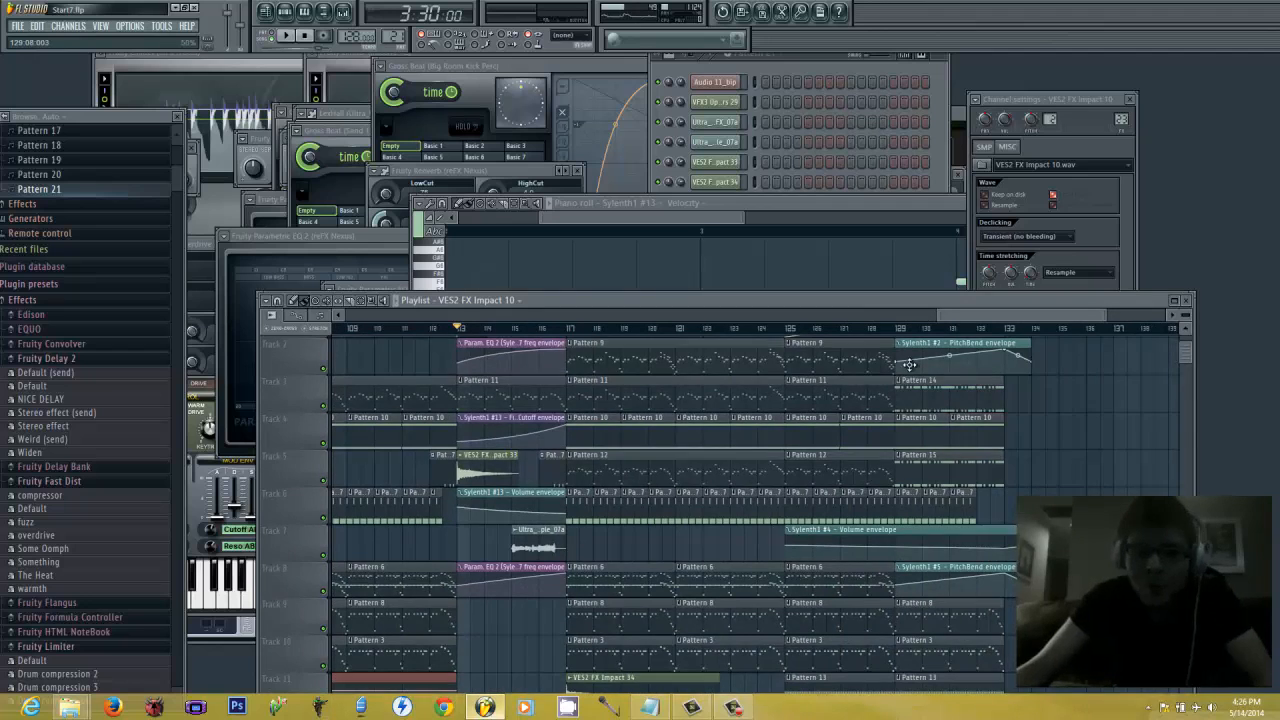
scroll(946, 374, down, 2)
scroll(948, 425, up, 3)
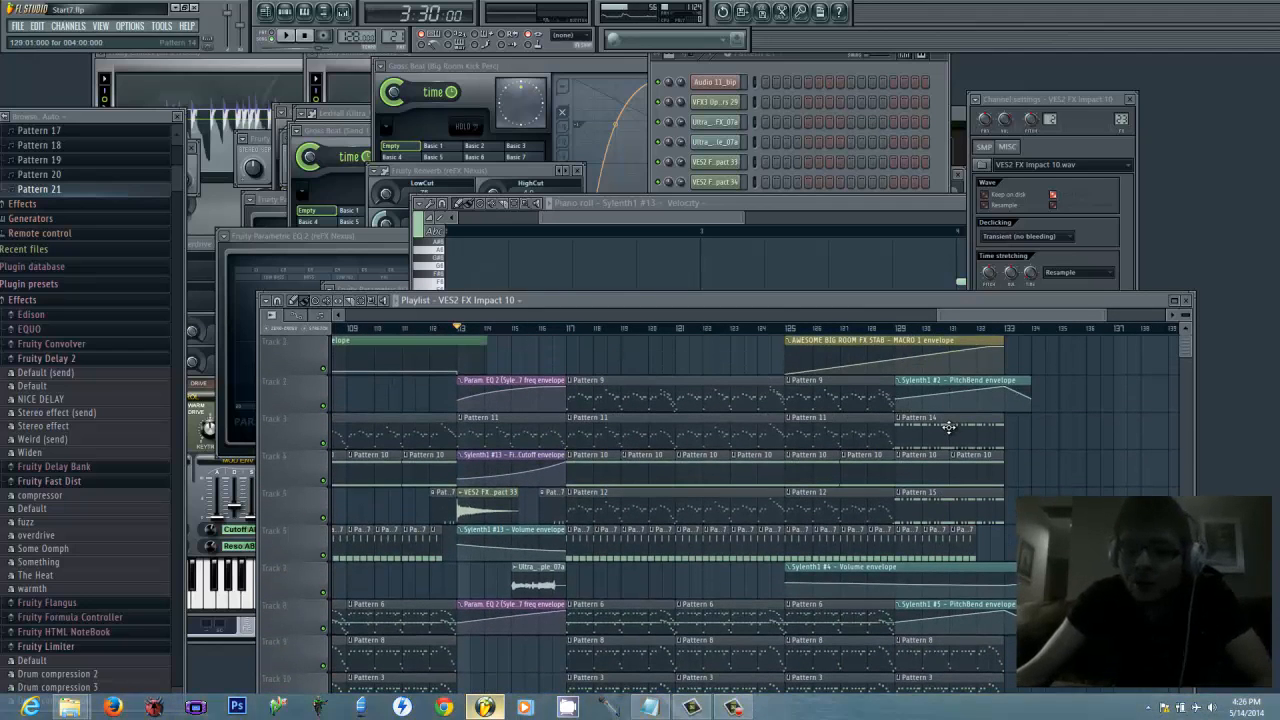
scroll(946, 420, down, 1)
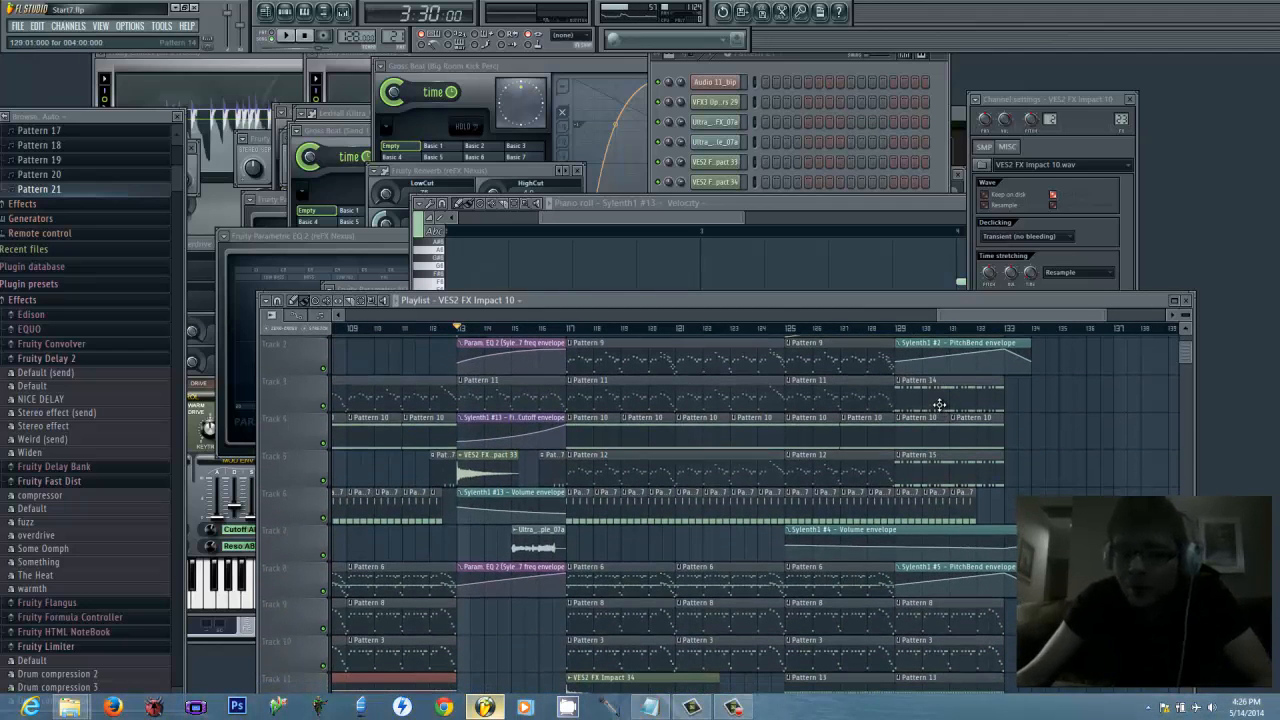
click(940, 404)
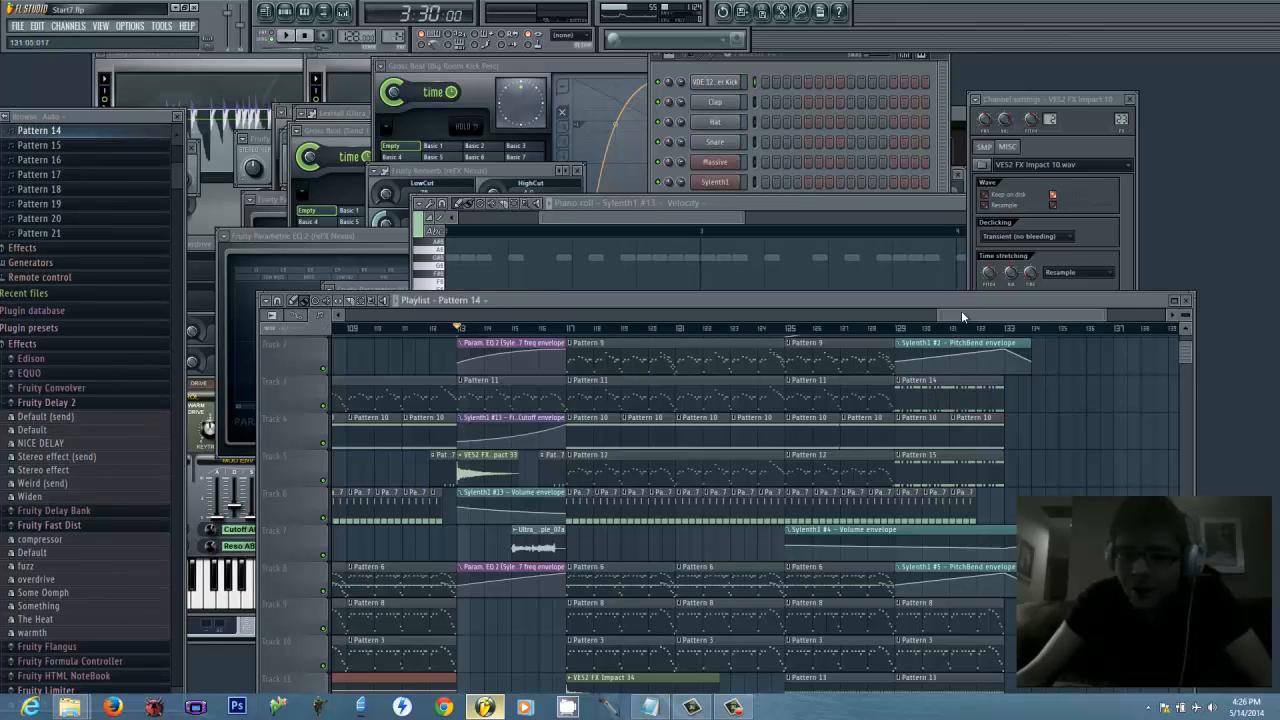
Open the Pattern 13 clip on track 11 in the AWESOME BIG ROOM FX STAB piano roll and play it
scroll(909, 452, down, 9)
scroll(912, 425, up, 2)
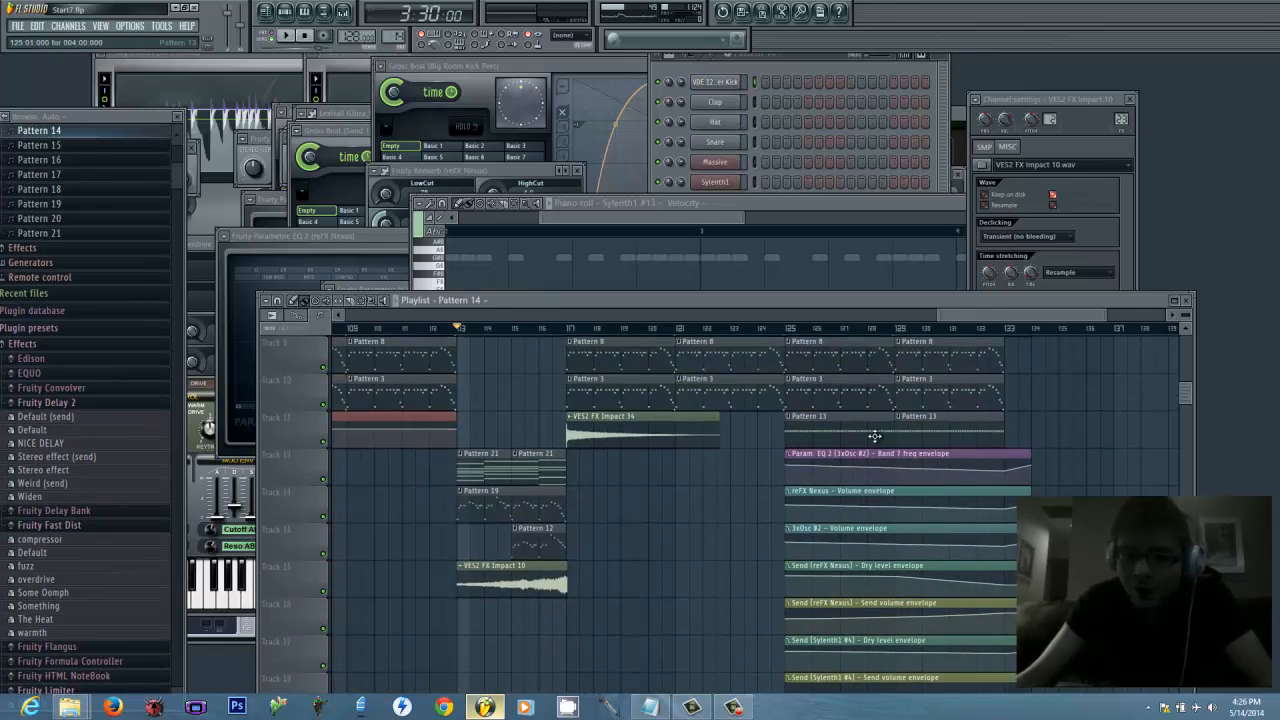
double_click(861, 427)
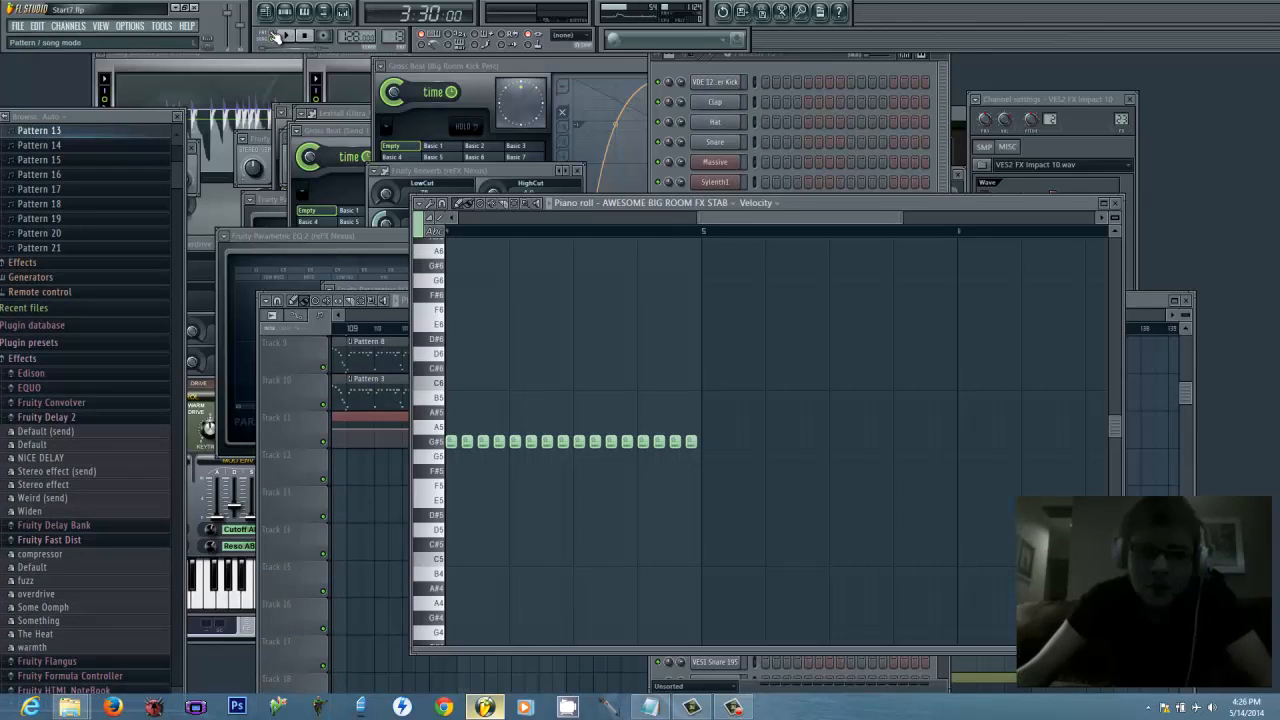
drag(770, 217, 500, 205)
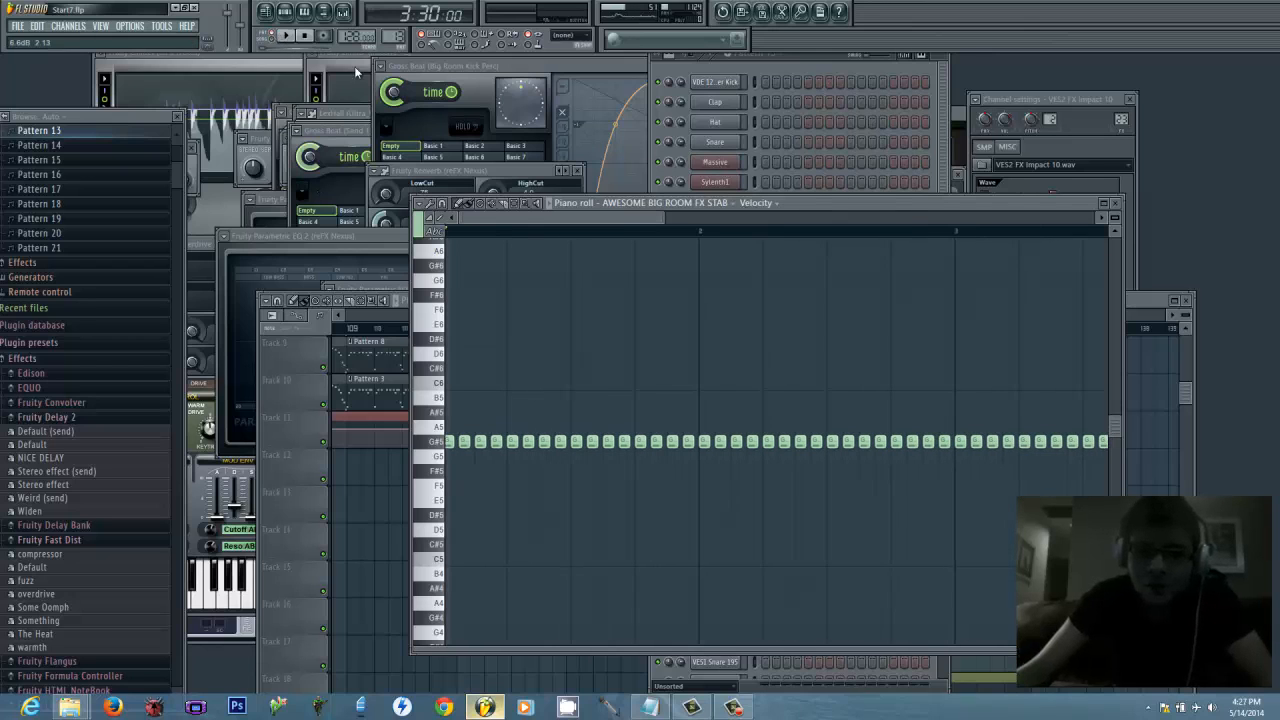
click(287, 37)
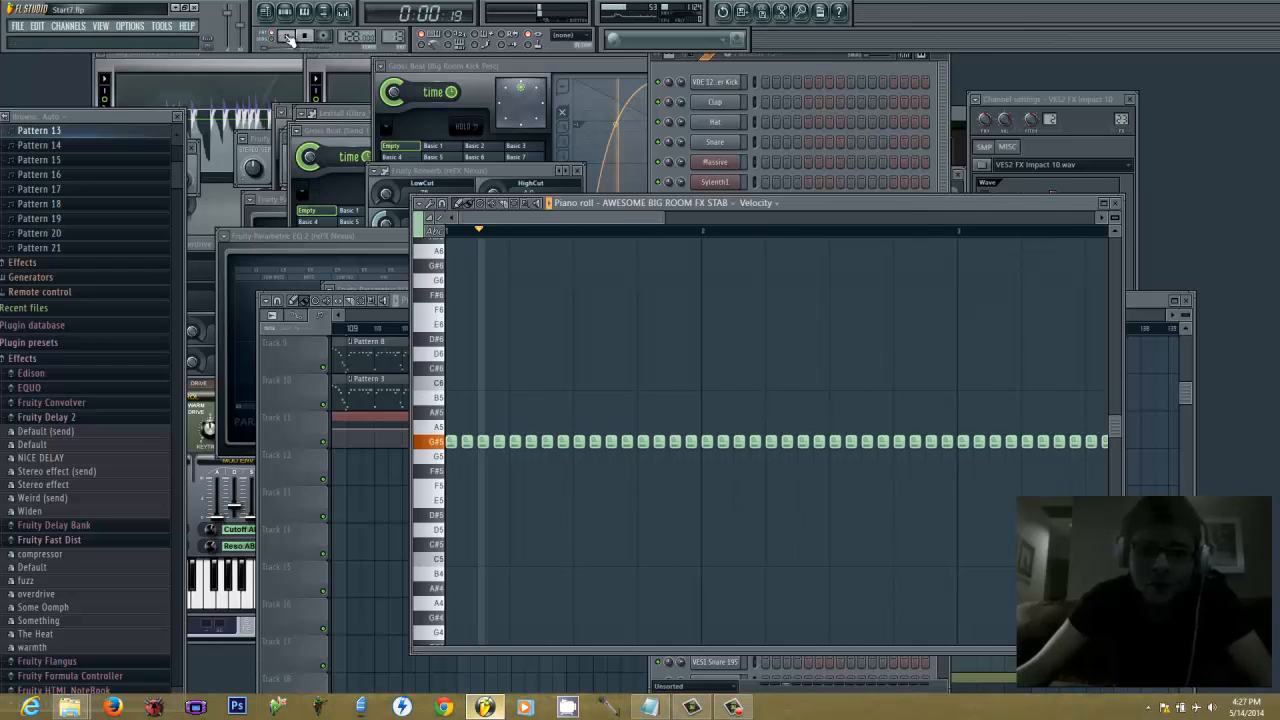
Return to the playlist and play the song from bar 129
click(818, 62)
click(941, 341)
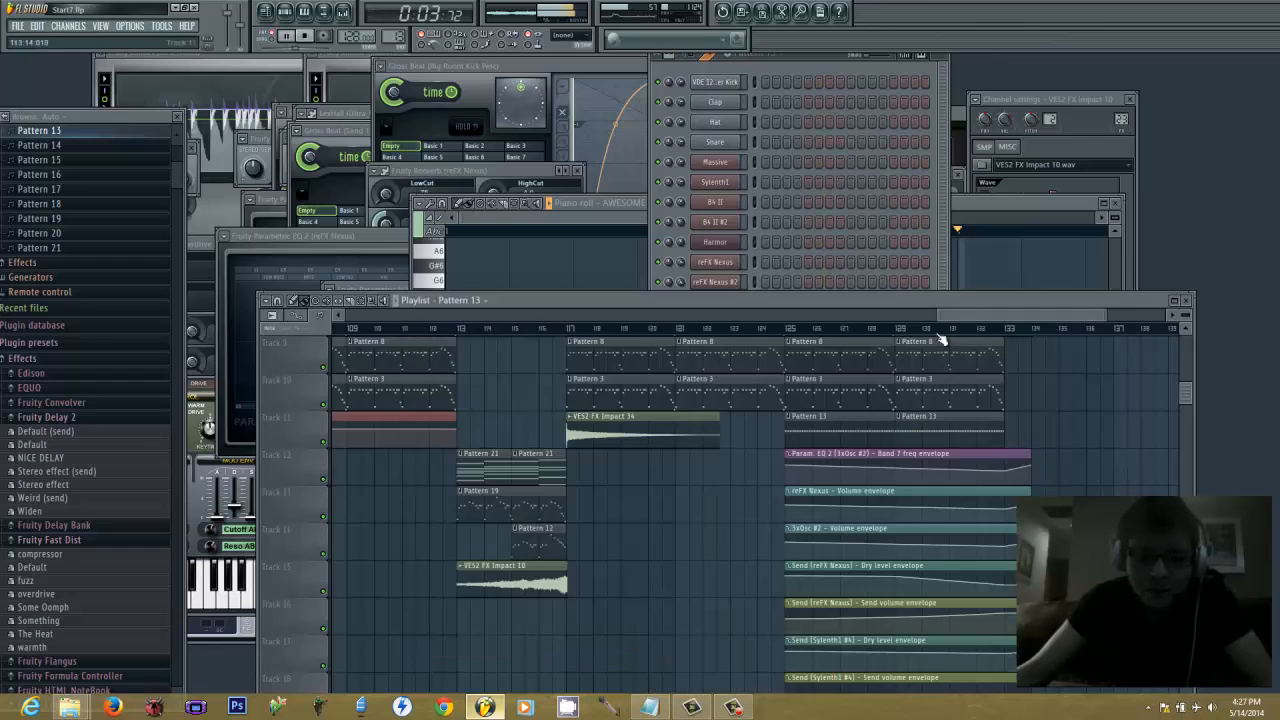
click(899, 331)
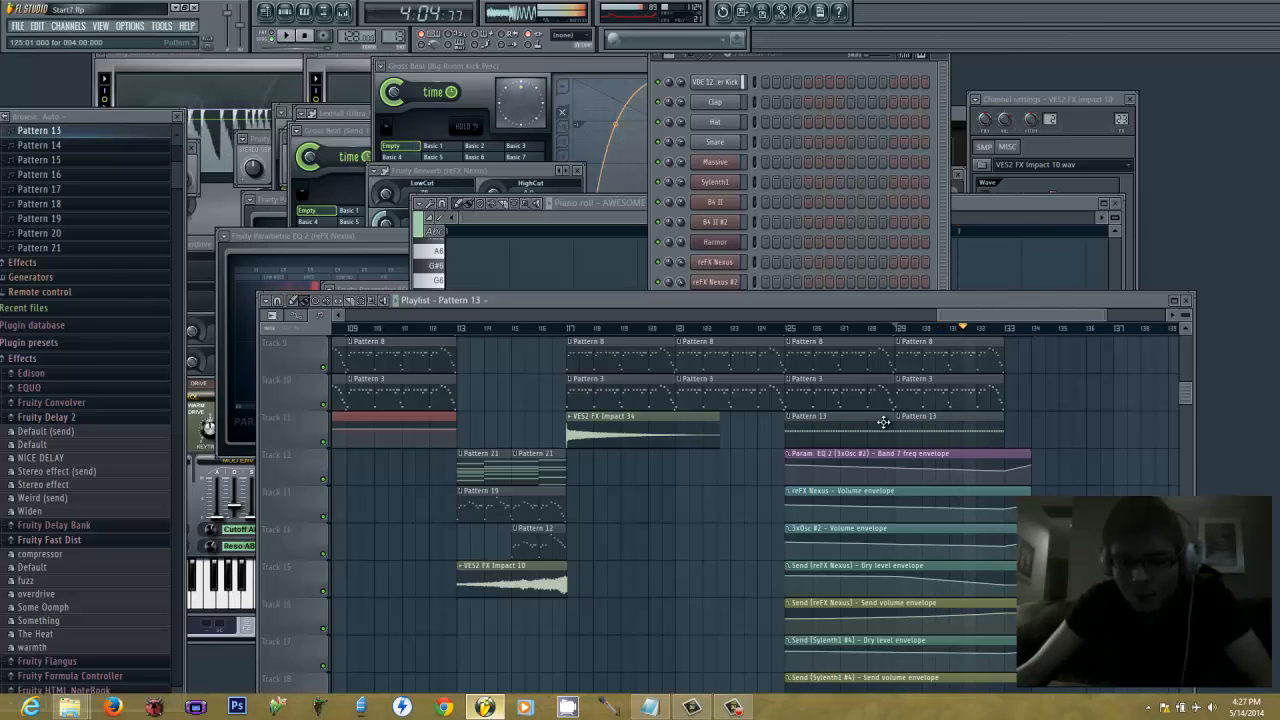
Open the Pattern 14 clip on track 3 in the Sylenth1 #7 piano roll and view its notes from the start
scroll(884, 422, up, 6)
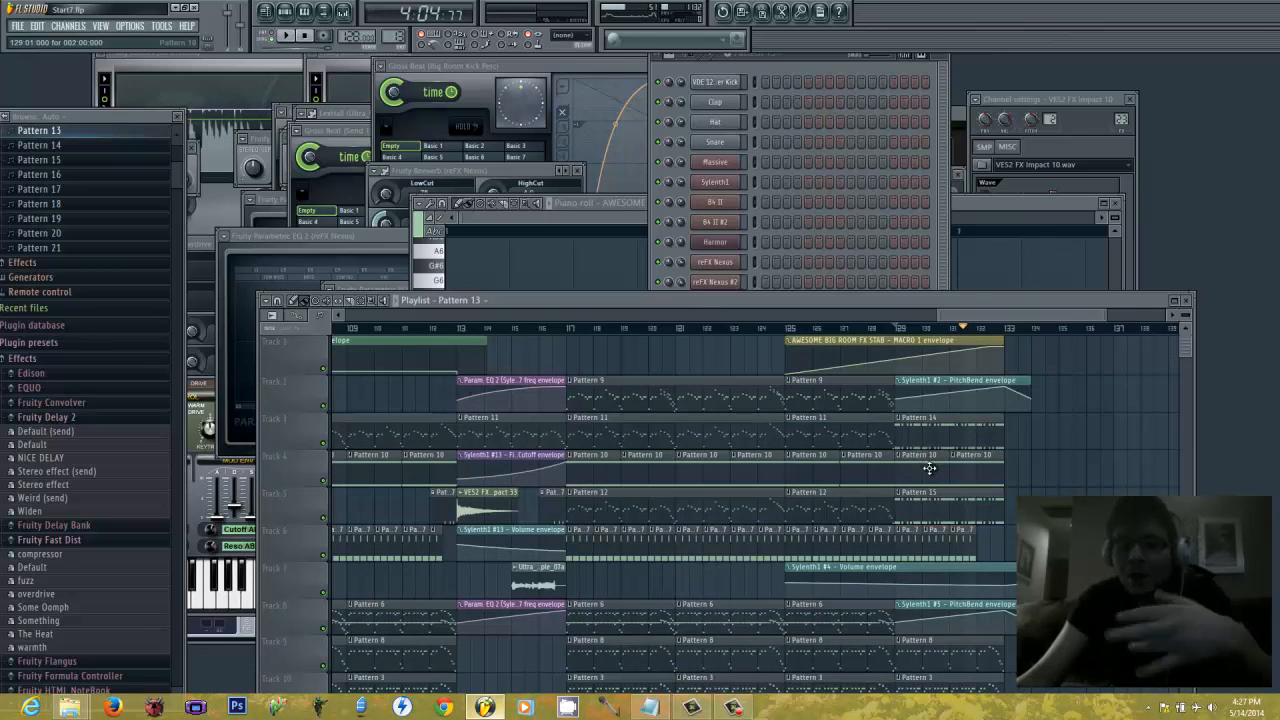
scroll(930, 460, down, 4)
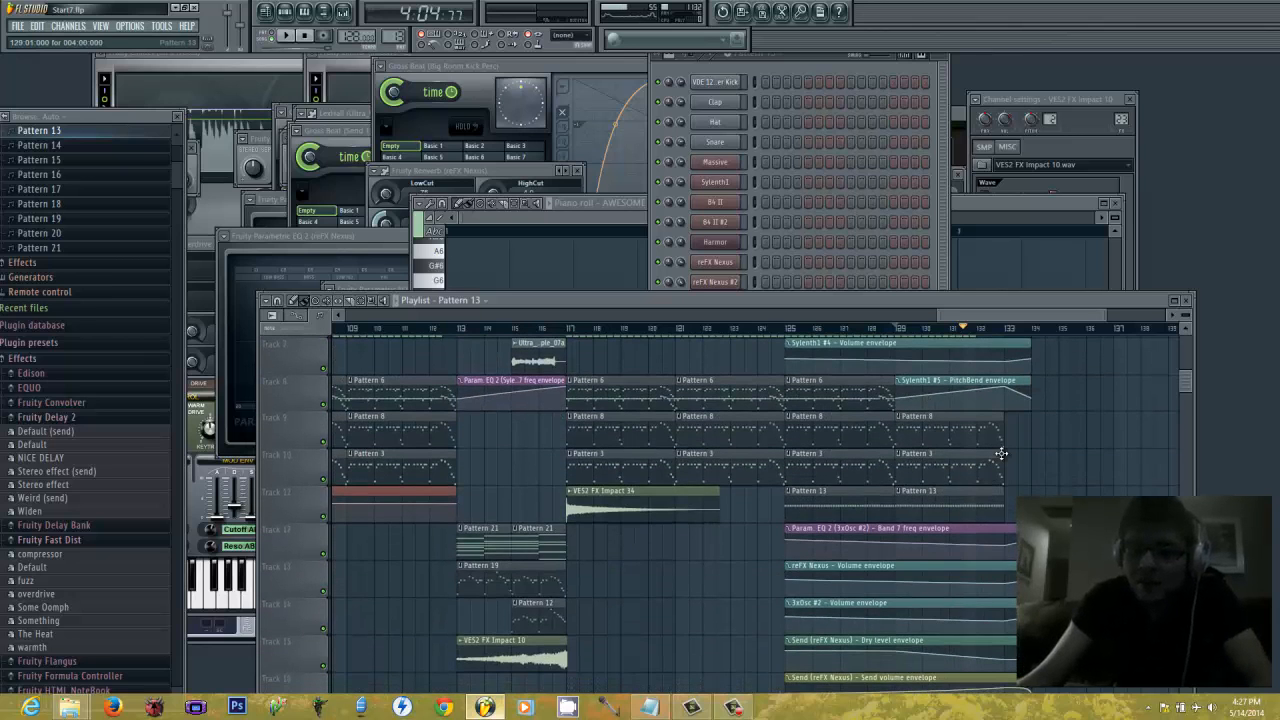
scroll(1001, 453, up, 6)
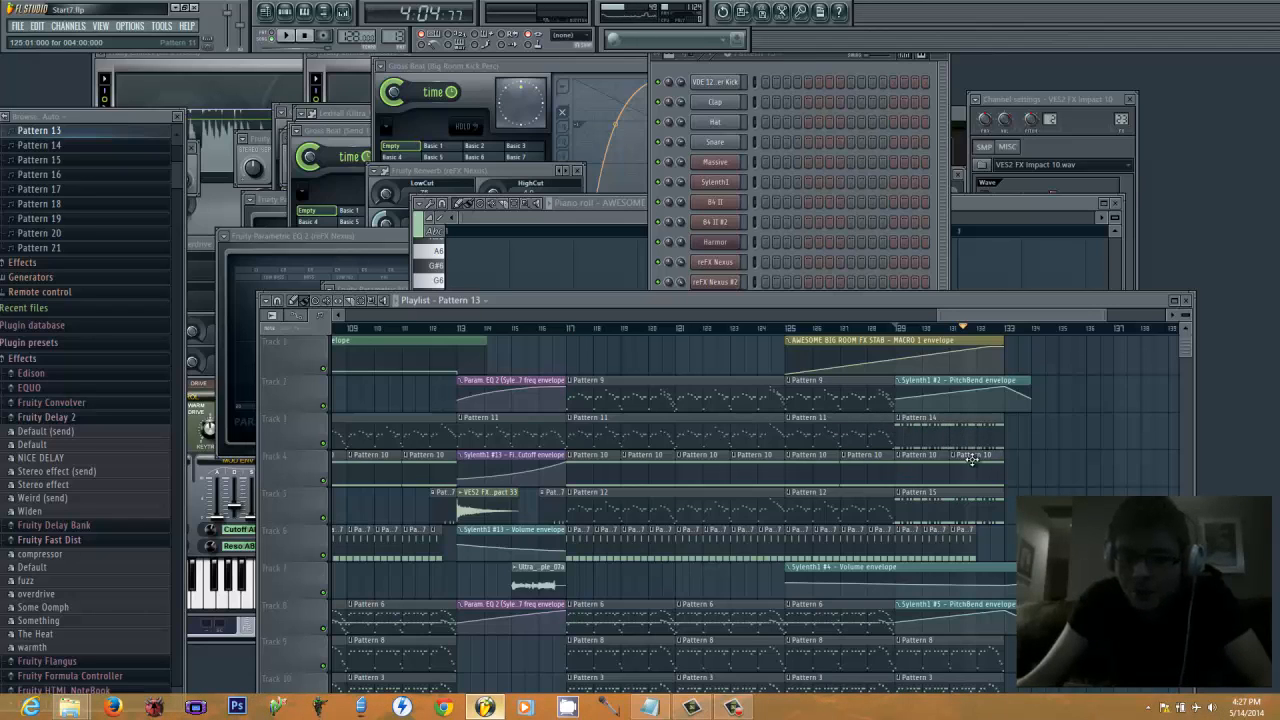
double_click(926, 428)
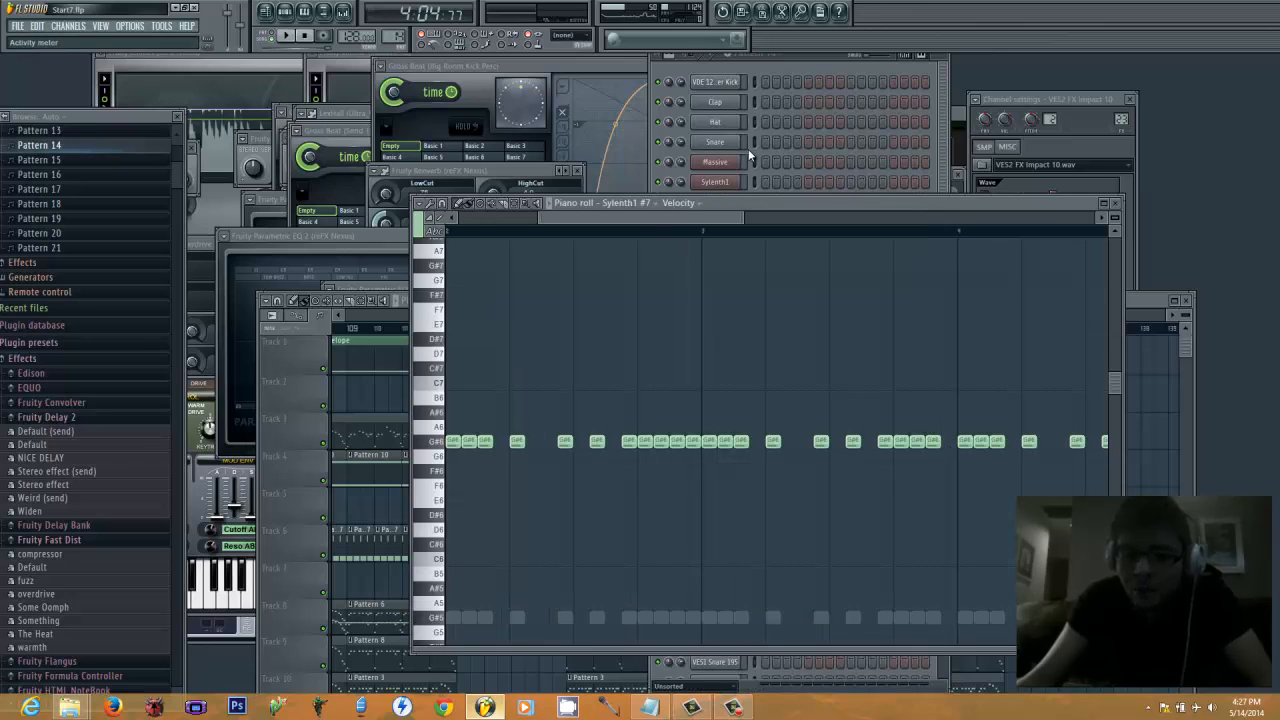
click(801, 63)
drag(617, 218, 392, 226)
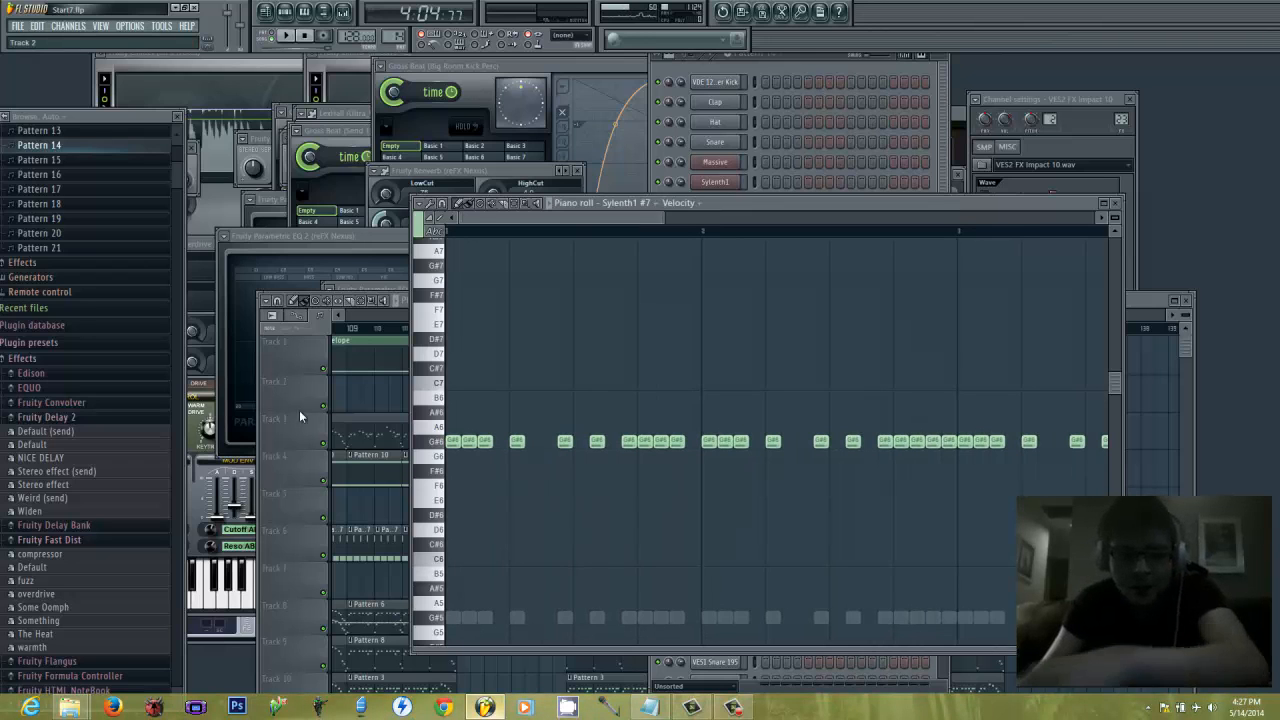
Open the Pattern 11 clip on track 3 in the Marathon Add Lead piano roll for comparison and return to the playlist
click(381, 424)
double_click(381, 424)
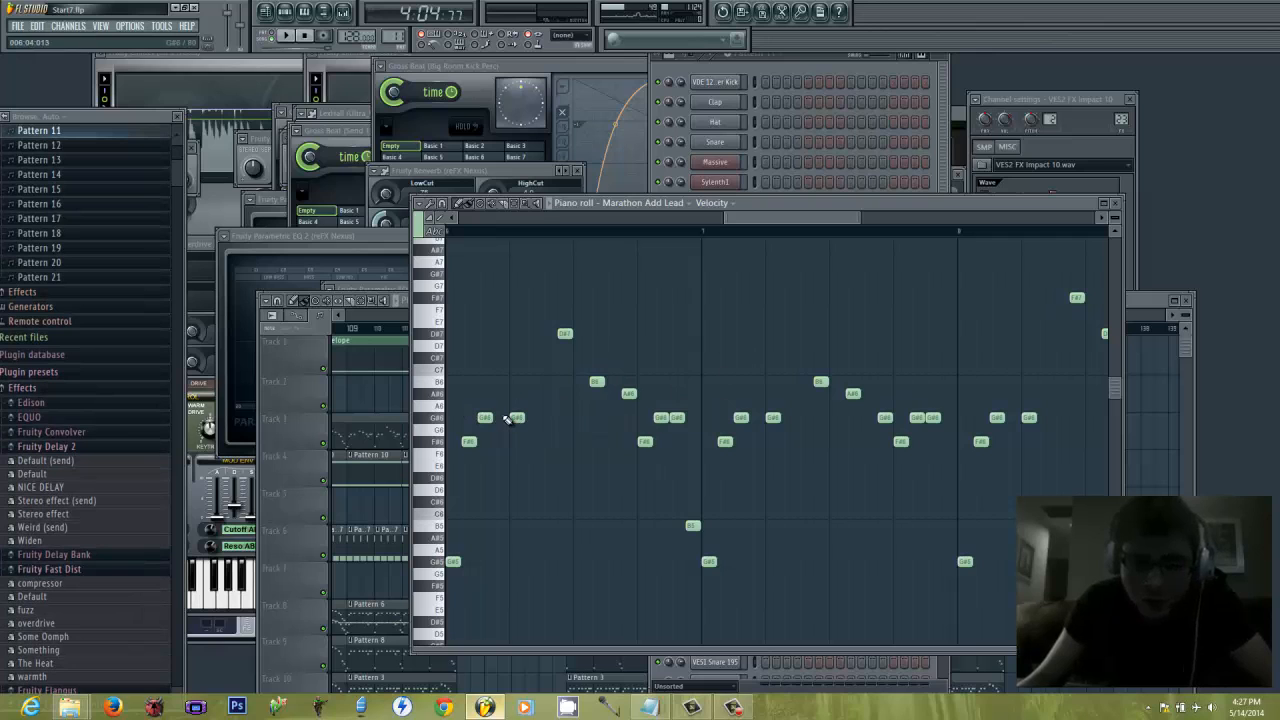
click(310, 394)
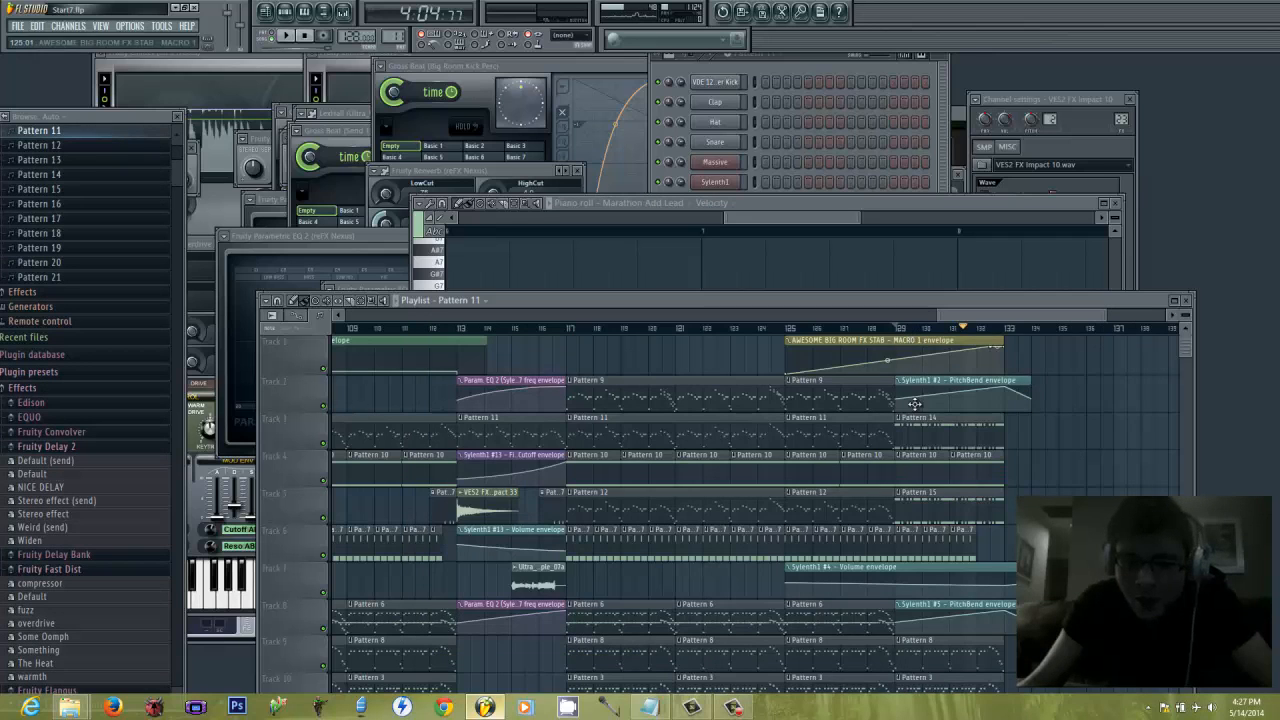
Reopen the Pattern 14 notes in the Sylenth1 #7 piano roll and go back to the playlist section around bar 105
double_click(921, 437)
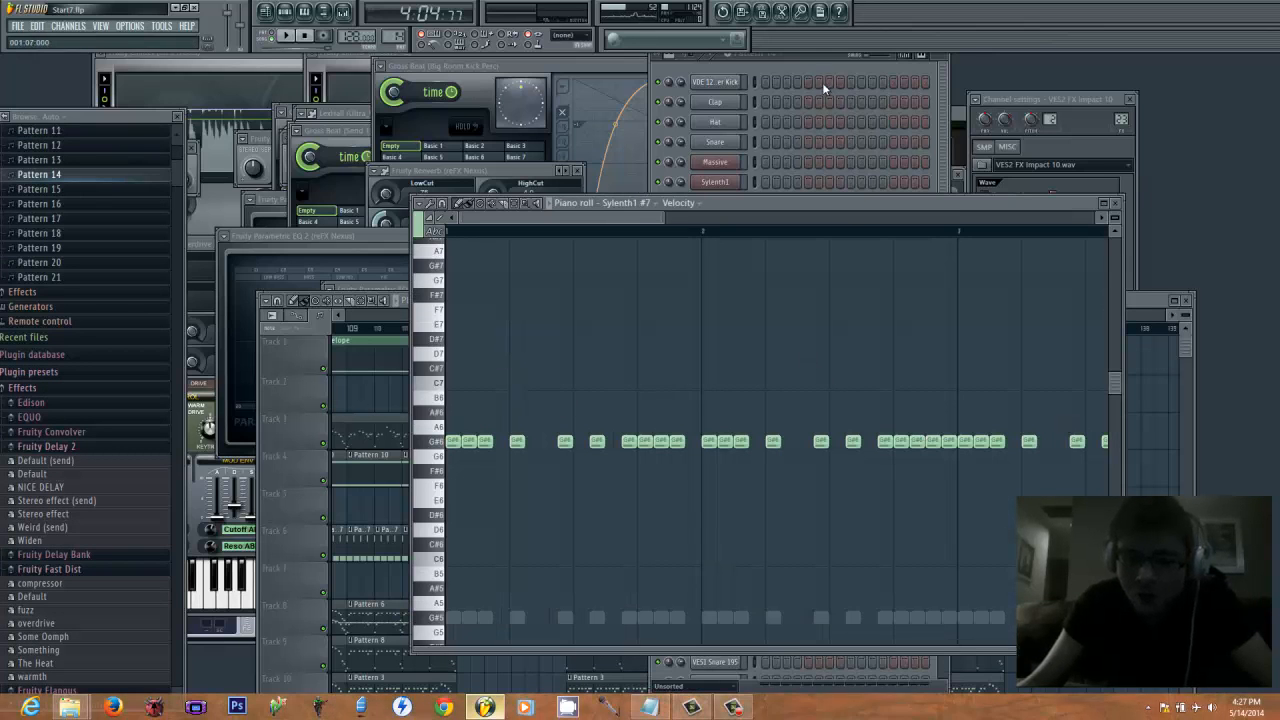
click(310, 389)
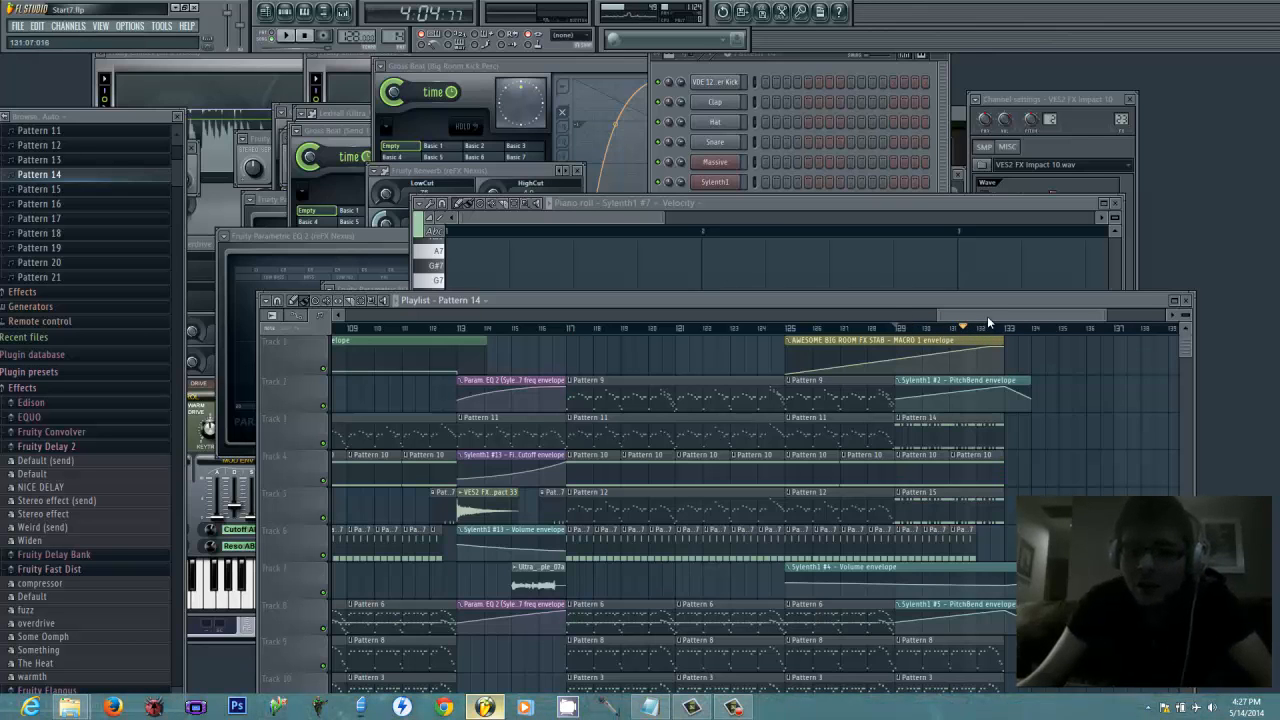
drag(987, 316, 894, 341)
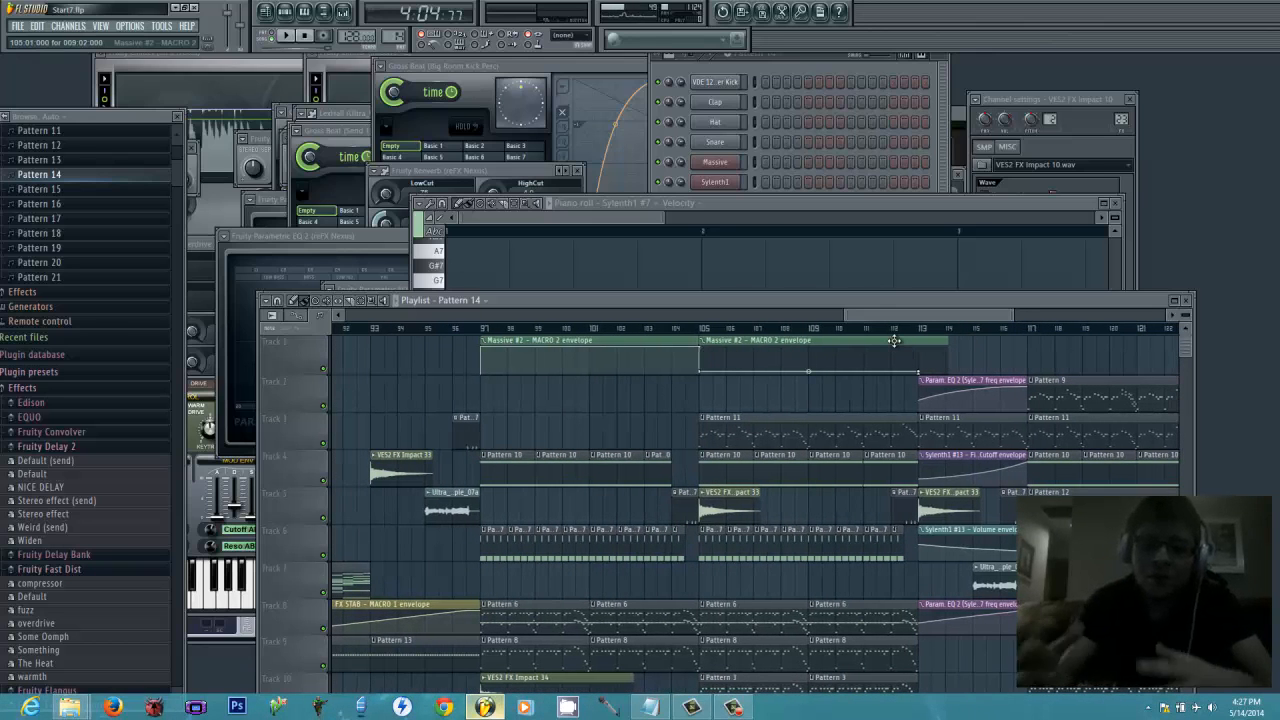